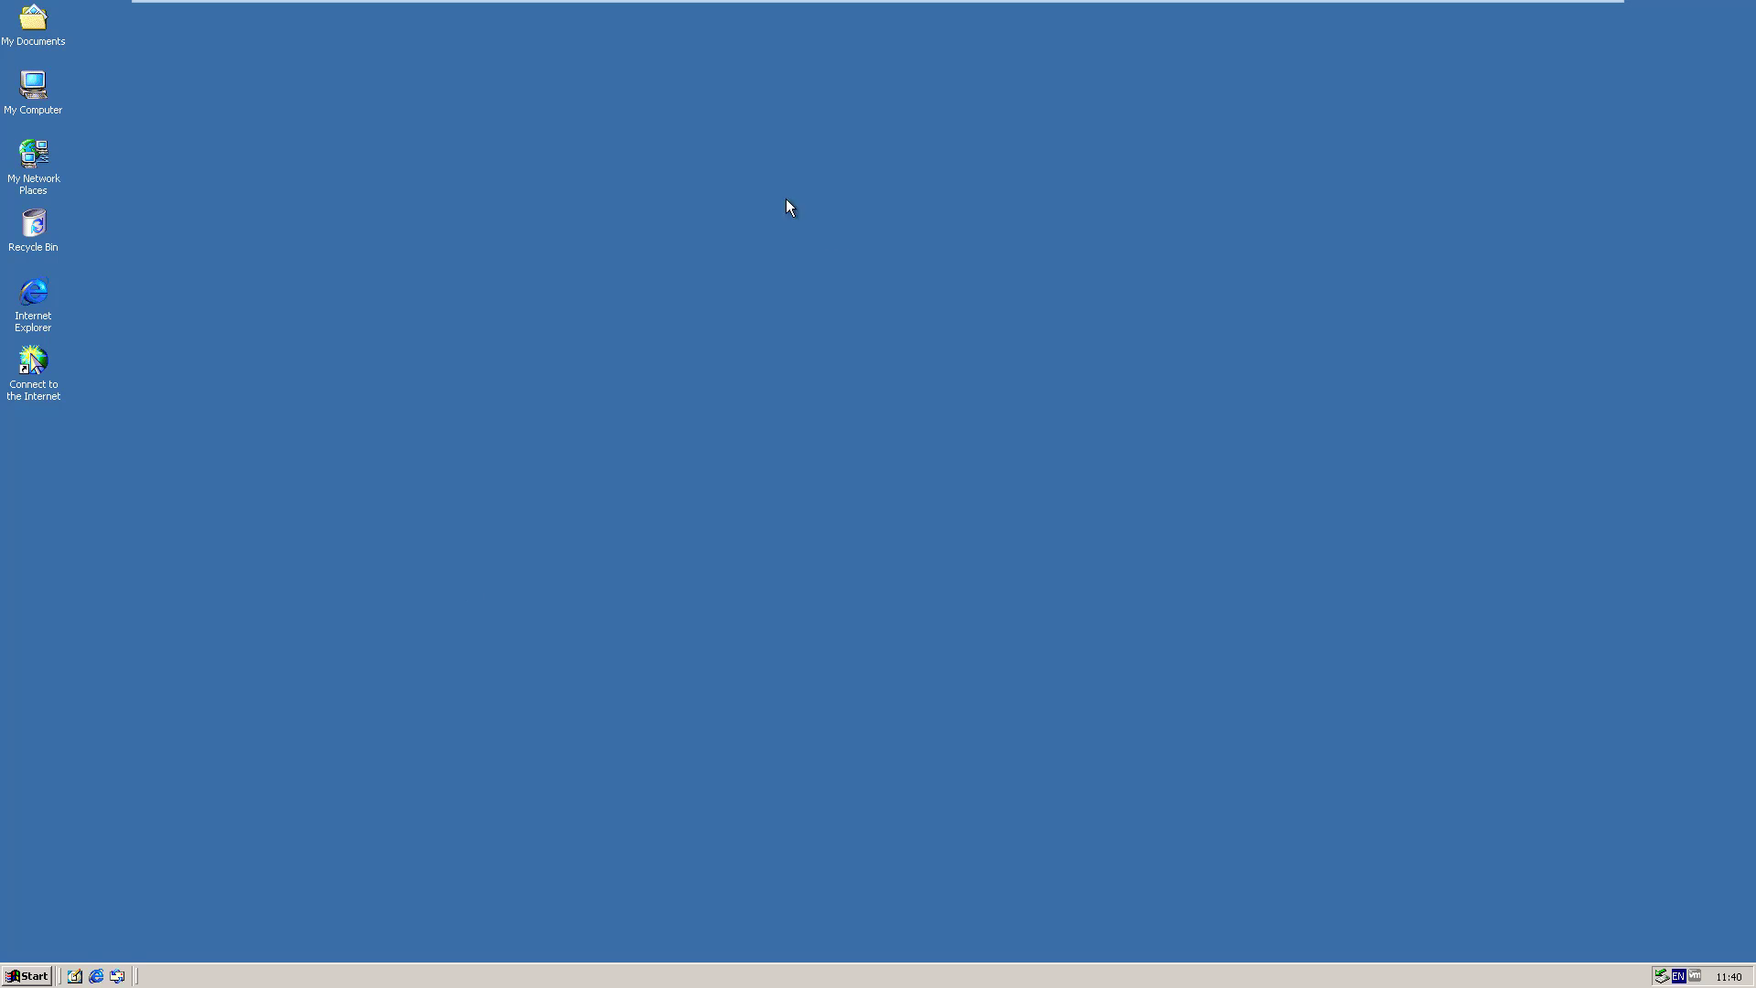
Open the Web Server page of Configure Your Server and start the Windows Components wizard.
left_click(50, 977)
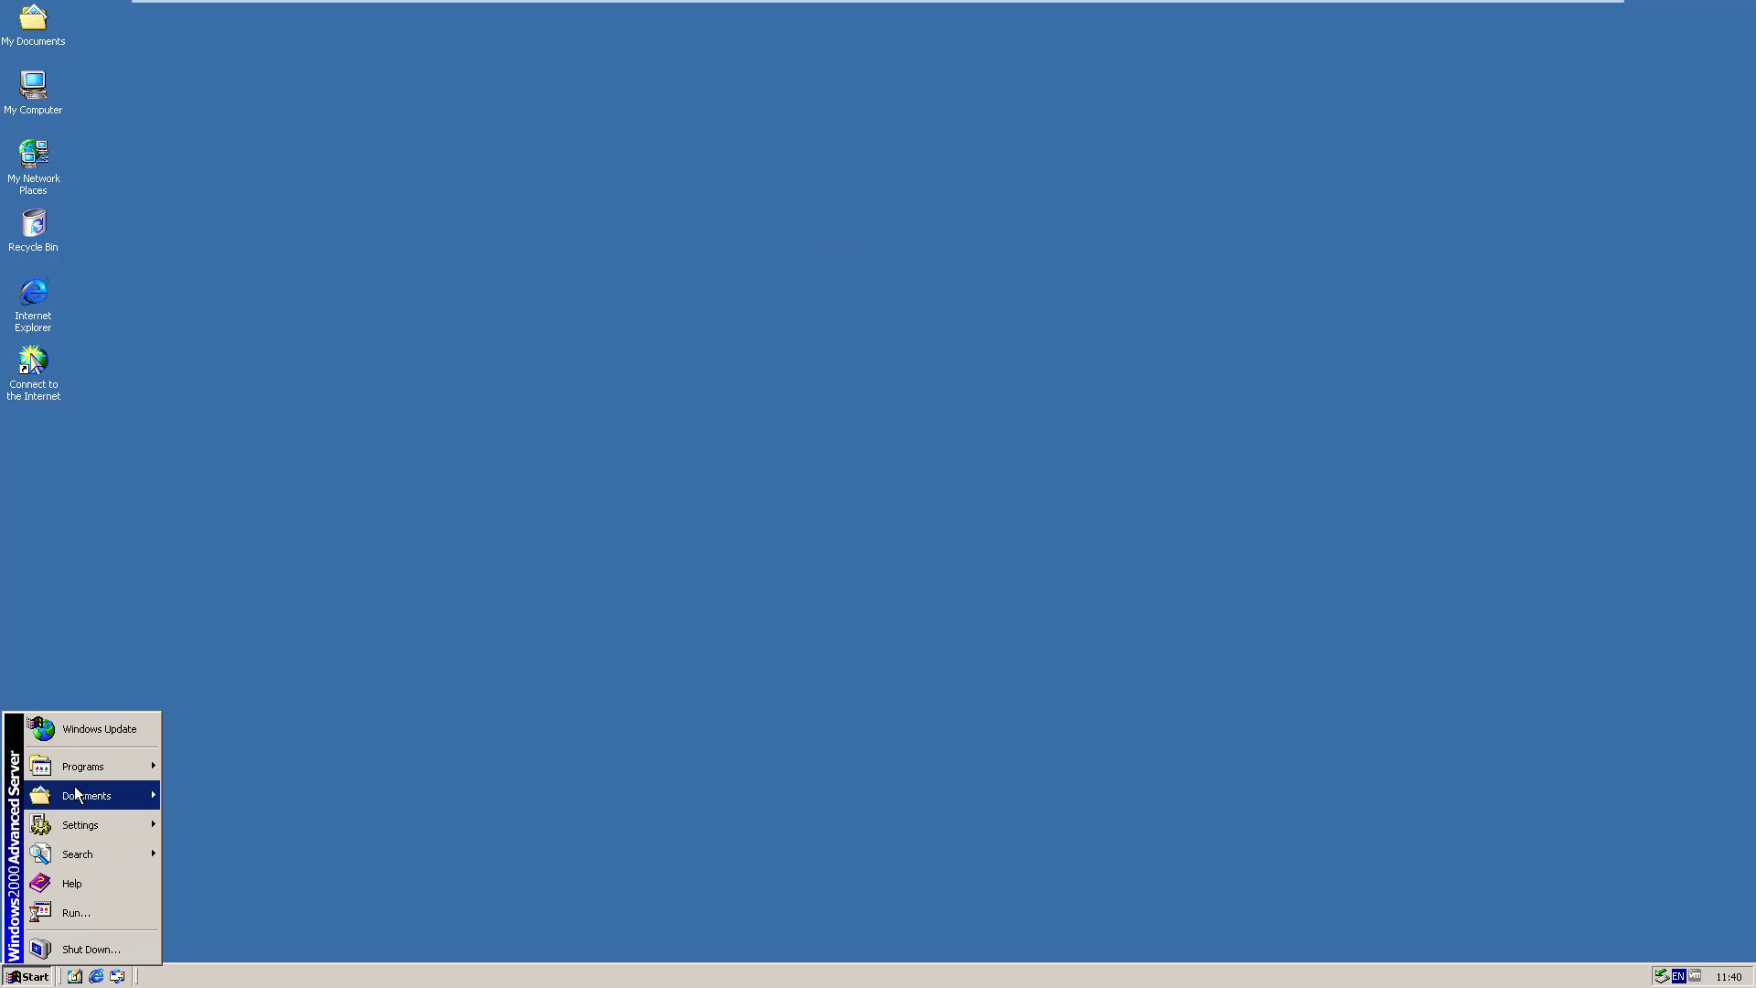
mouse_move(91, 768)
mouse_move(194, 779)
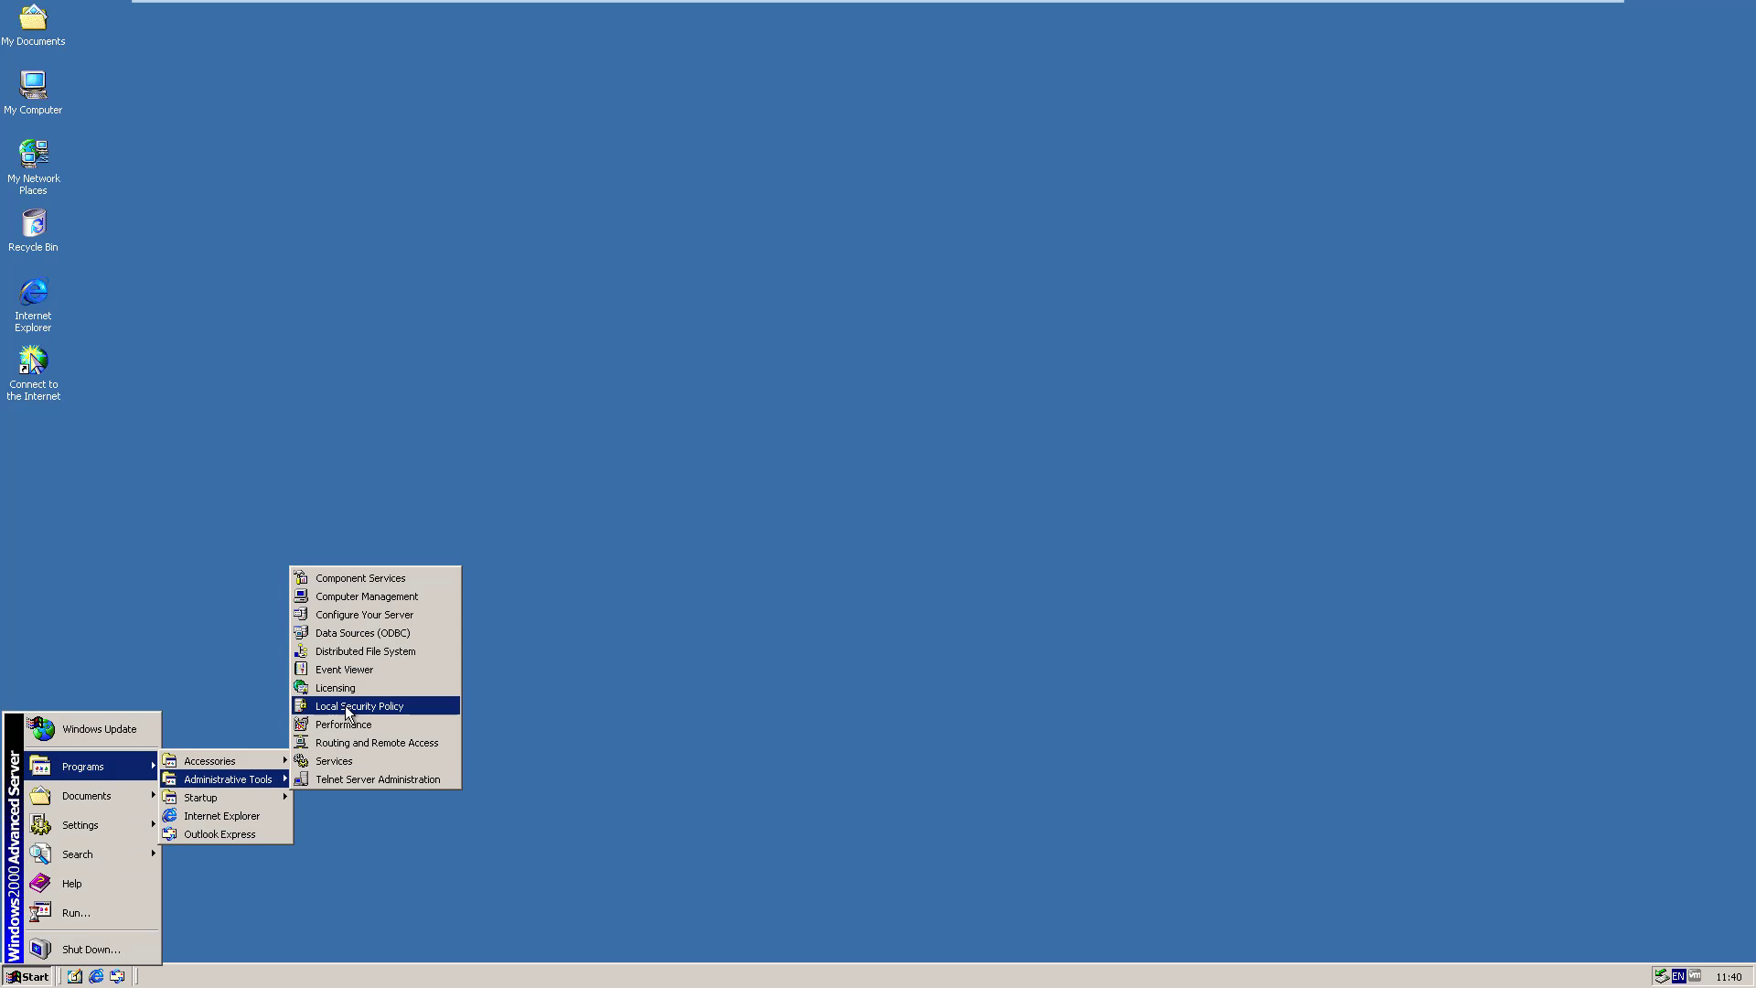
left_click(357, 616)
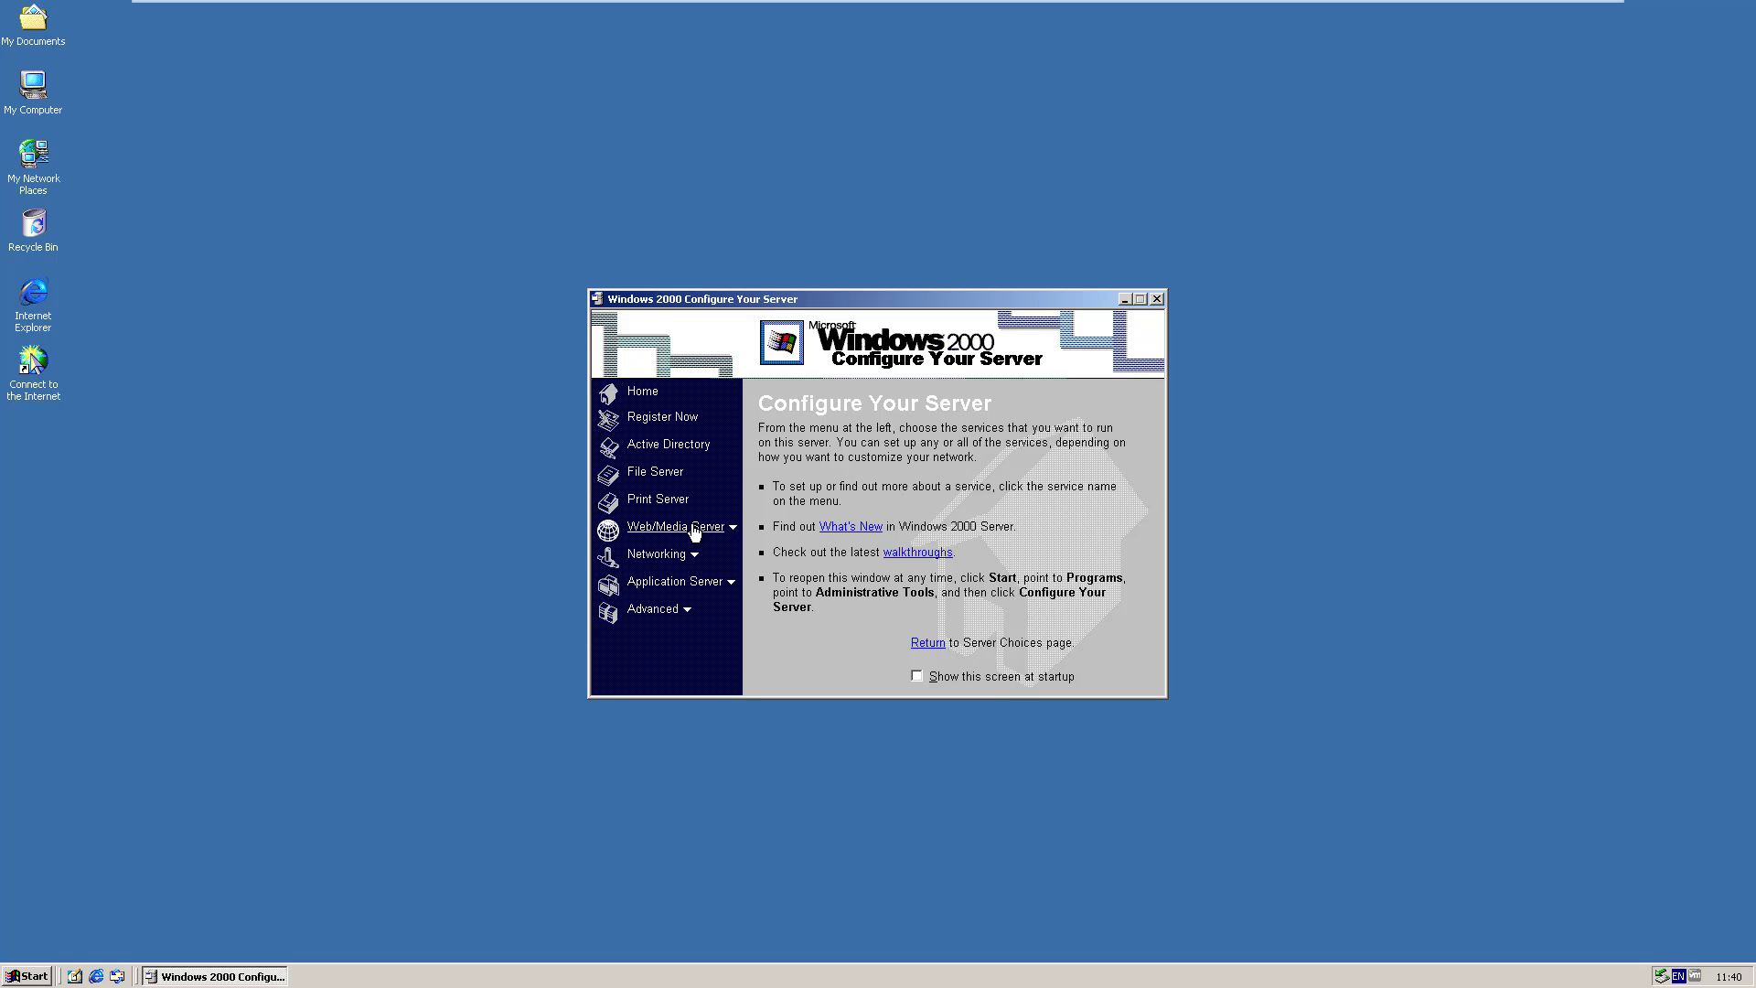
left_click(695, 533)
left_click(665, 549)
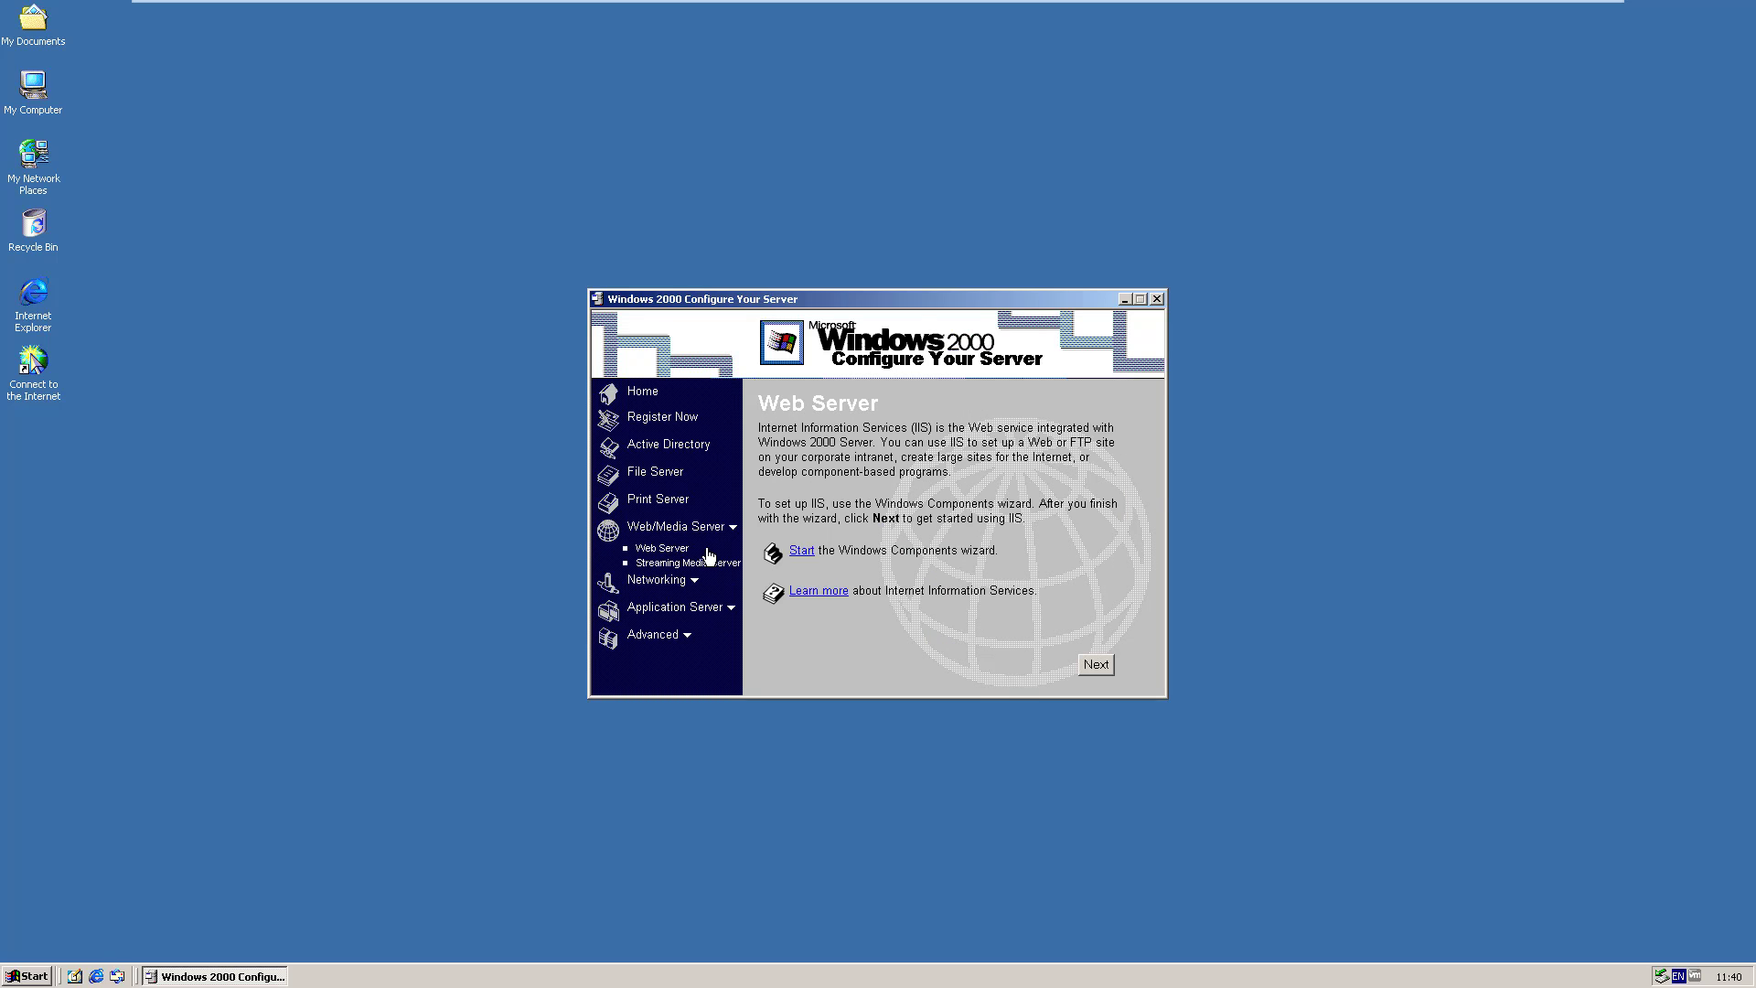
left_click(799, 552)
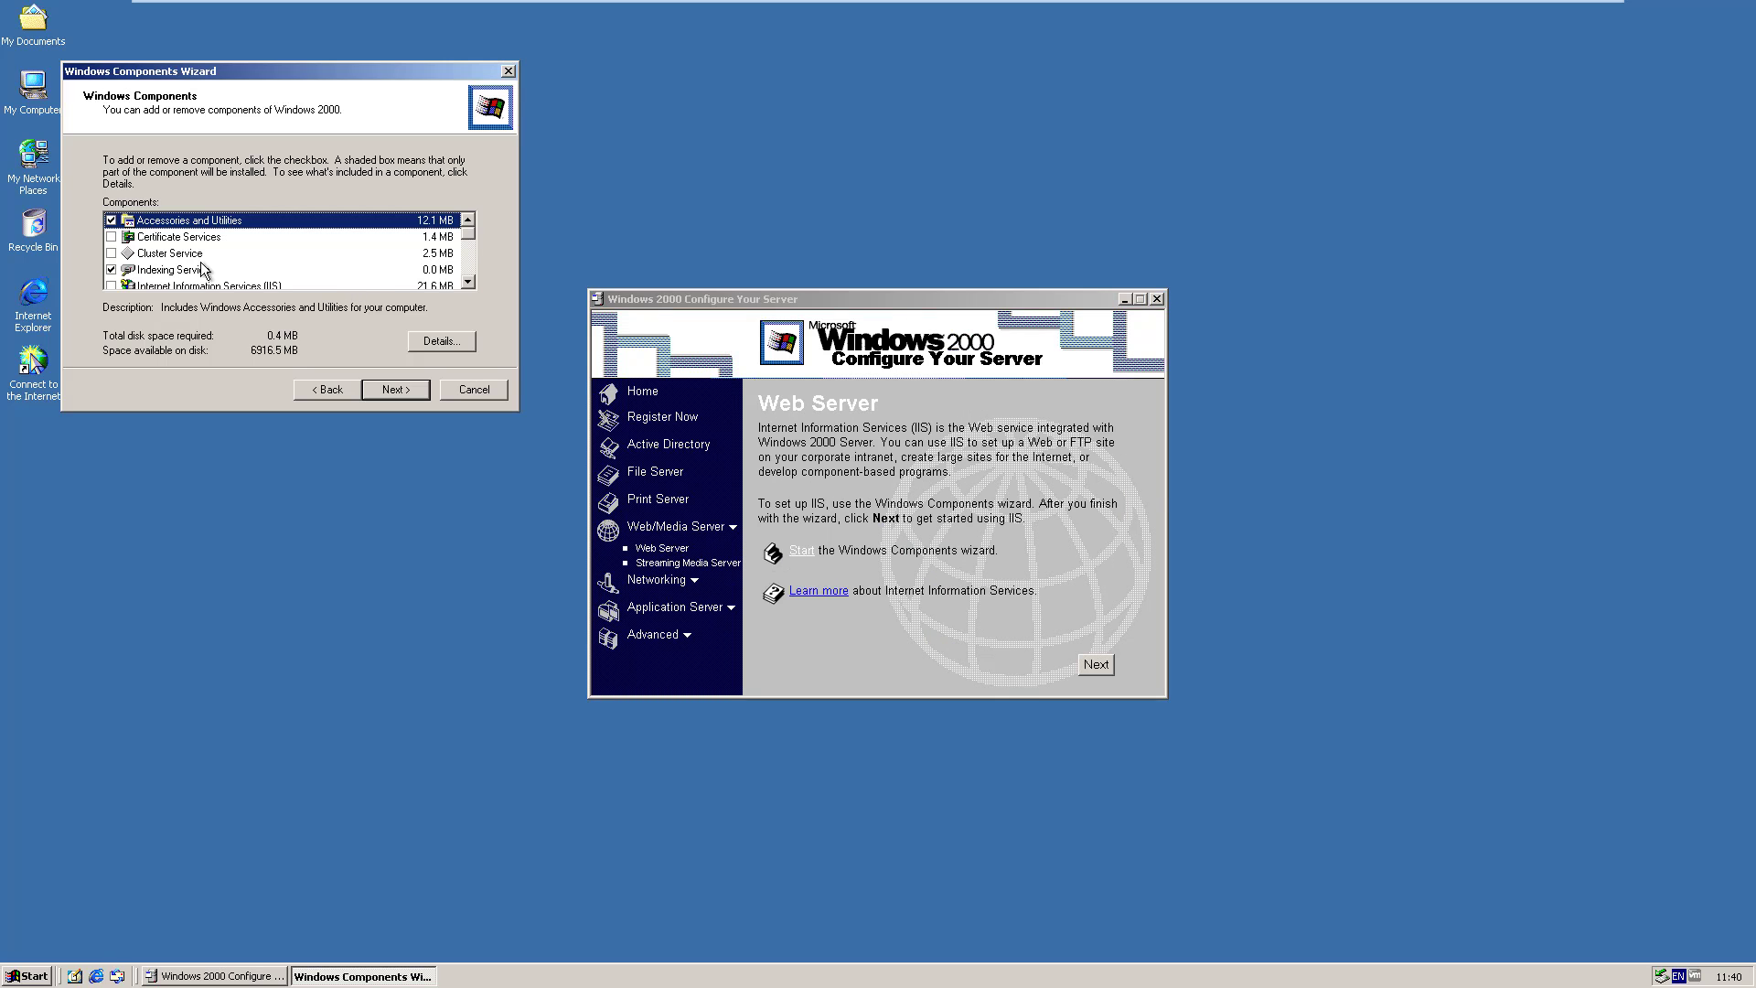
Include Internet Information Services (IIS) in the components to install, and review and accept its subcomponents.
scroll(196, 286, "down", 1)
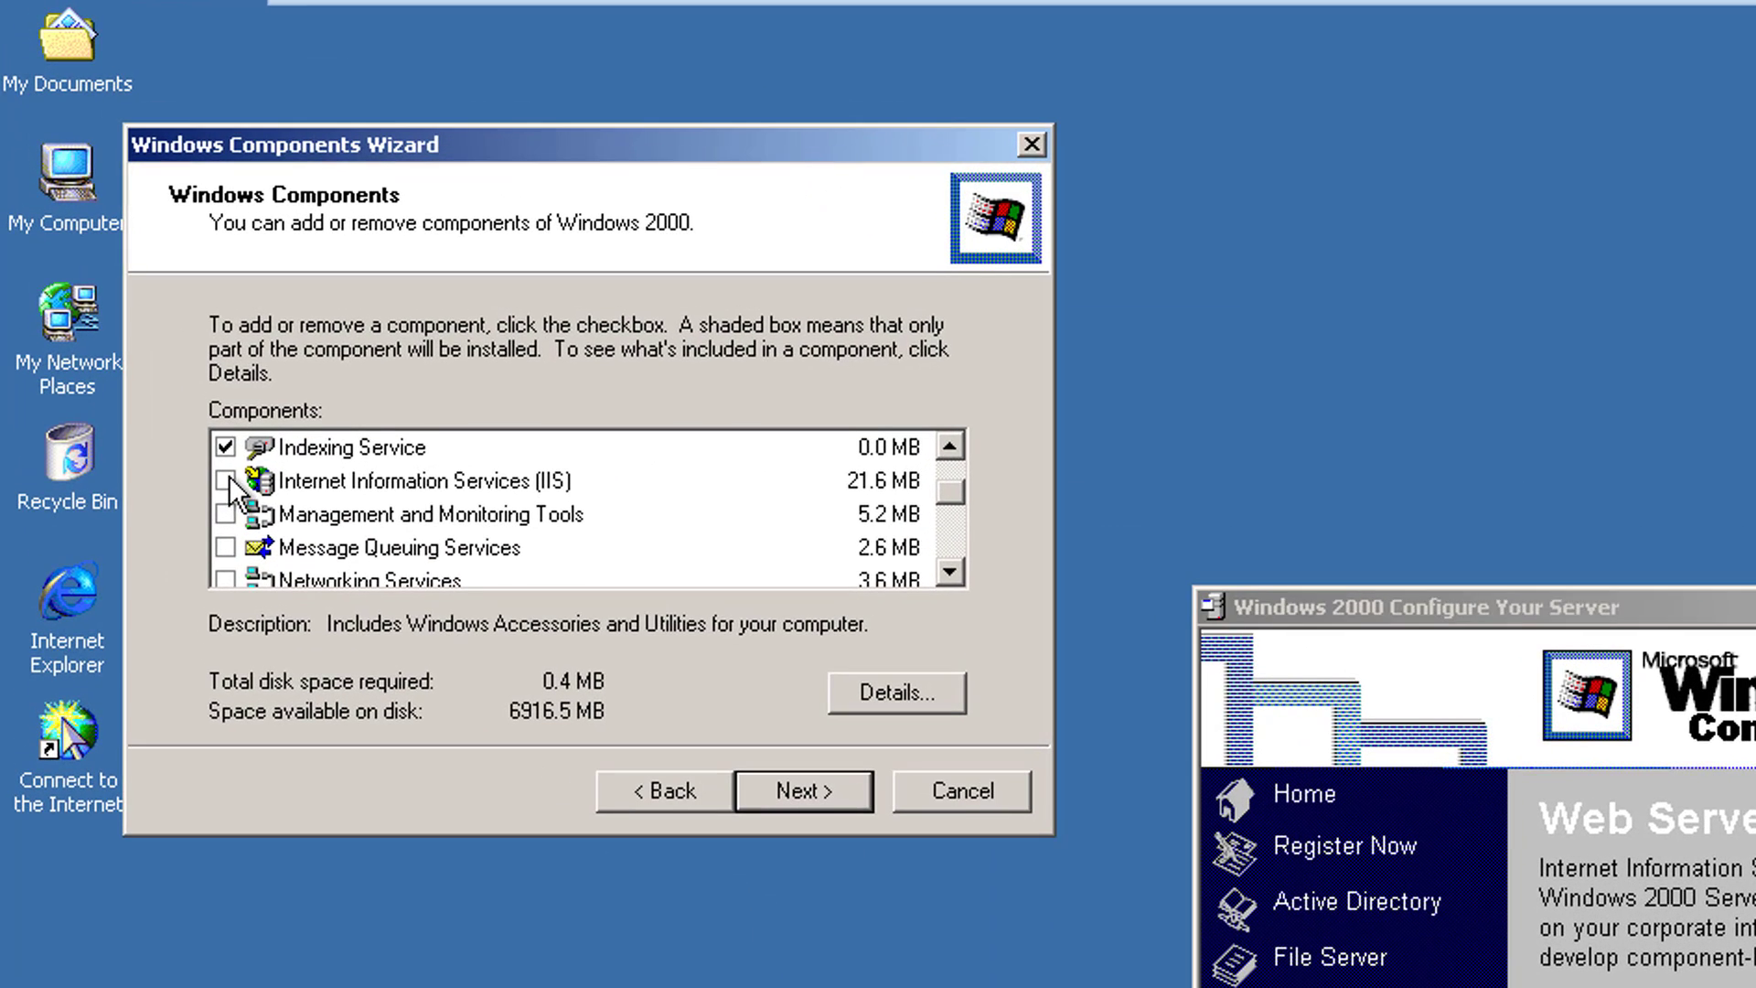
left_click(195, 414)
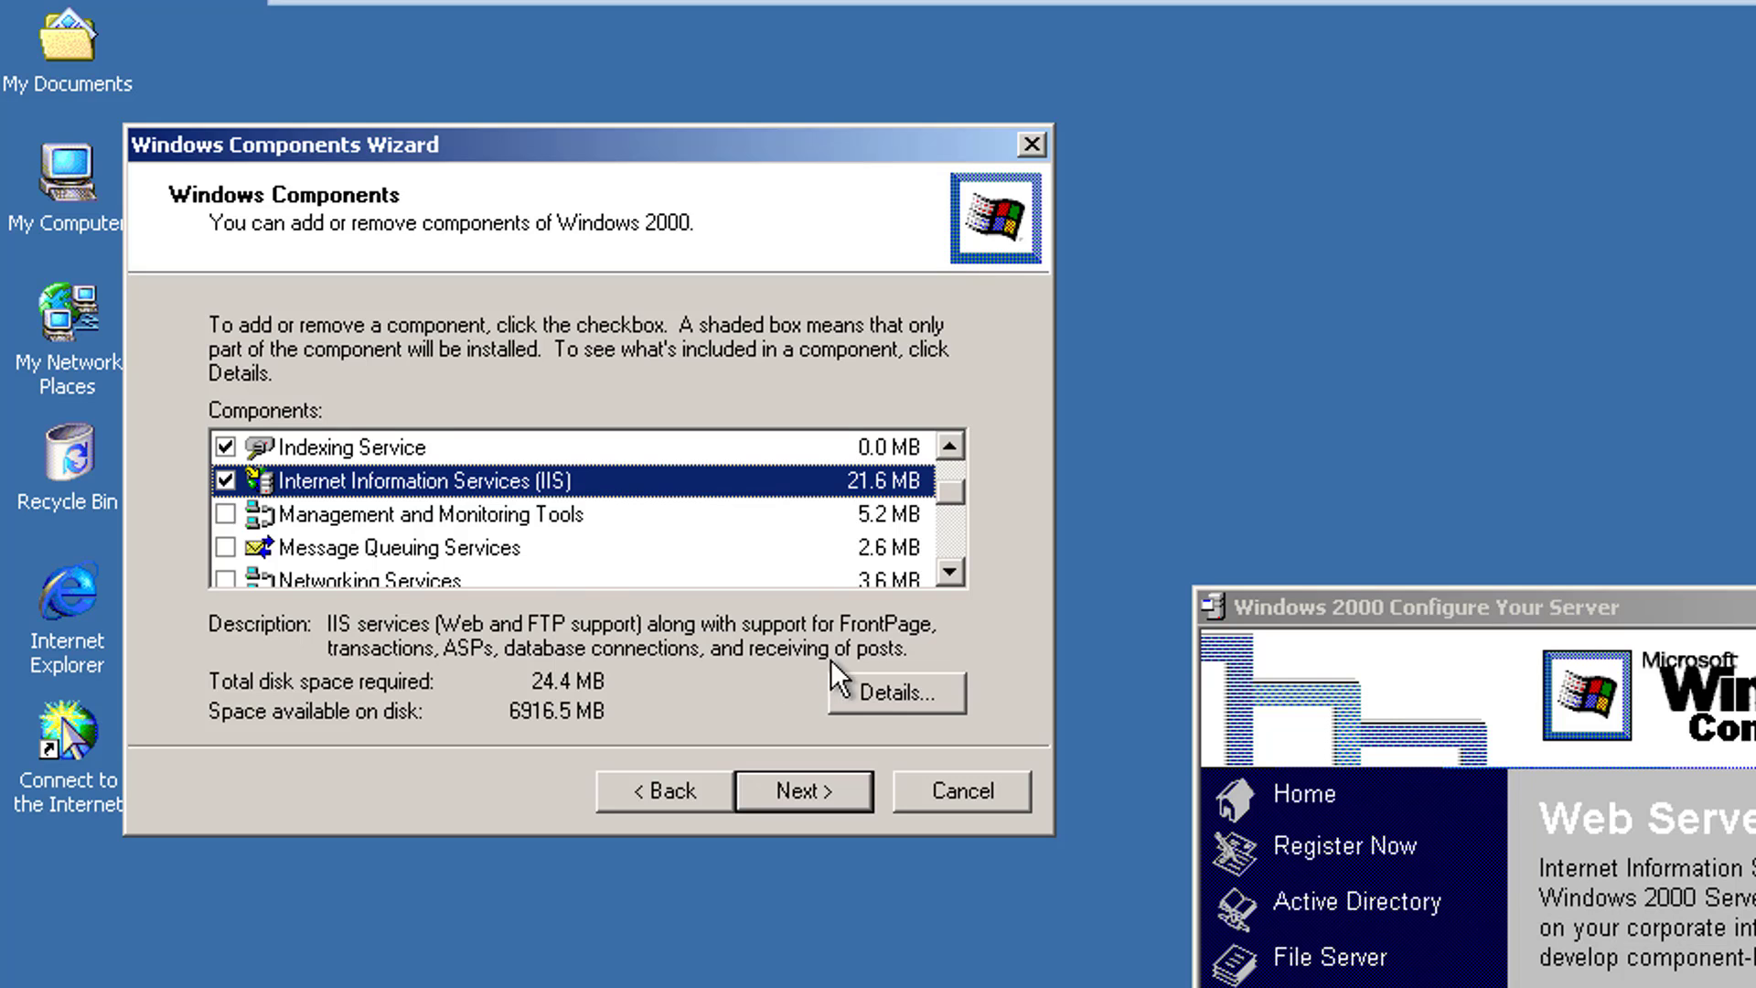
left_click(878, 688)
scroll(304, 497, "down", 1)
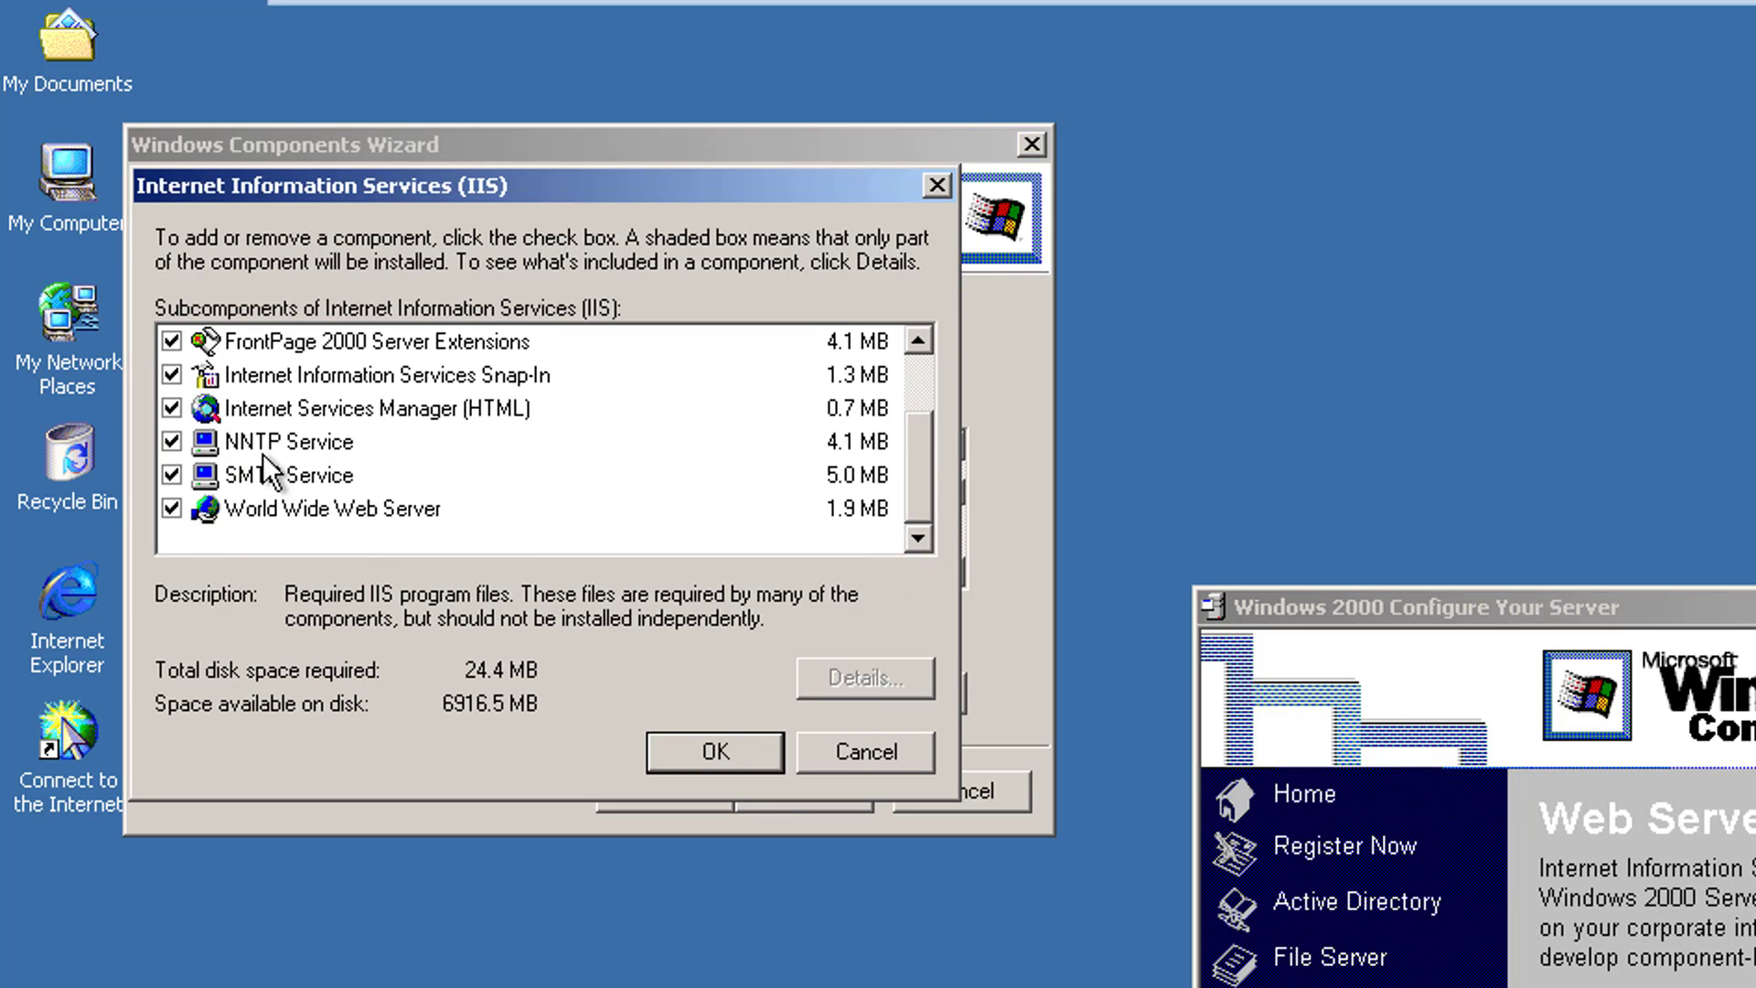
scroll(290, 421, "up", 1)
left_click(744, 741)
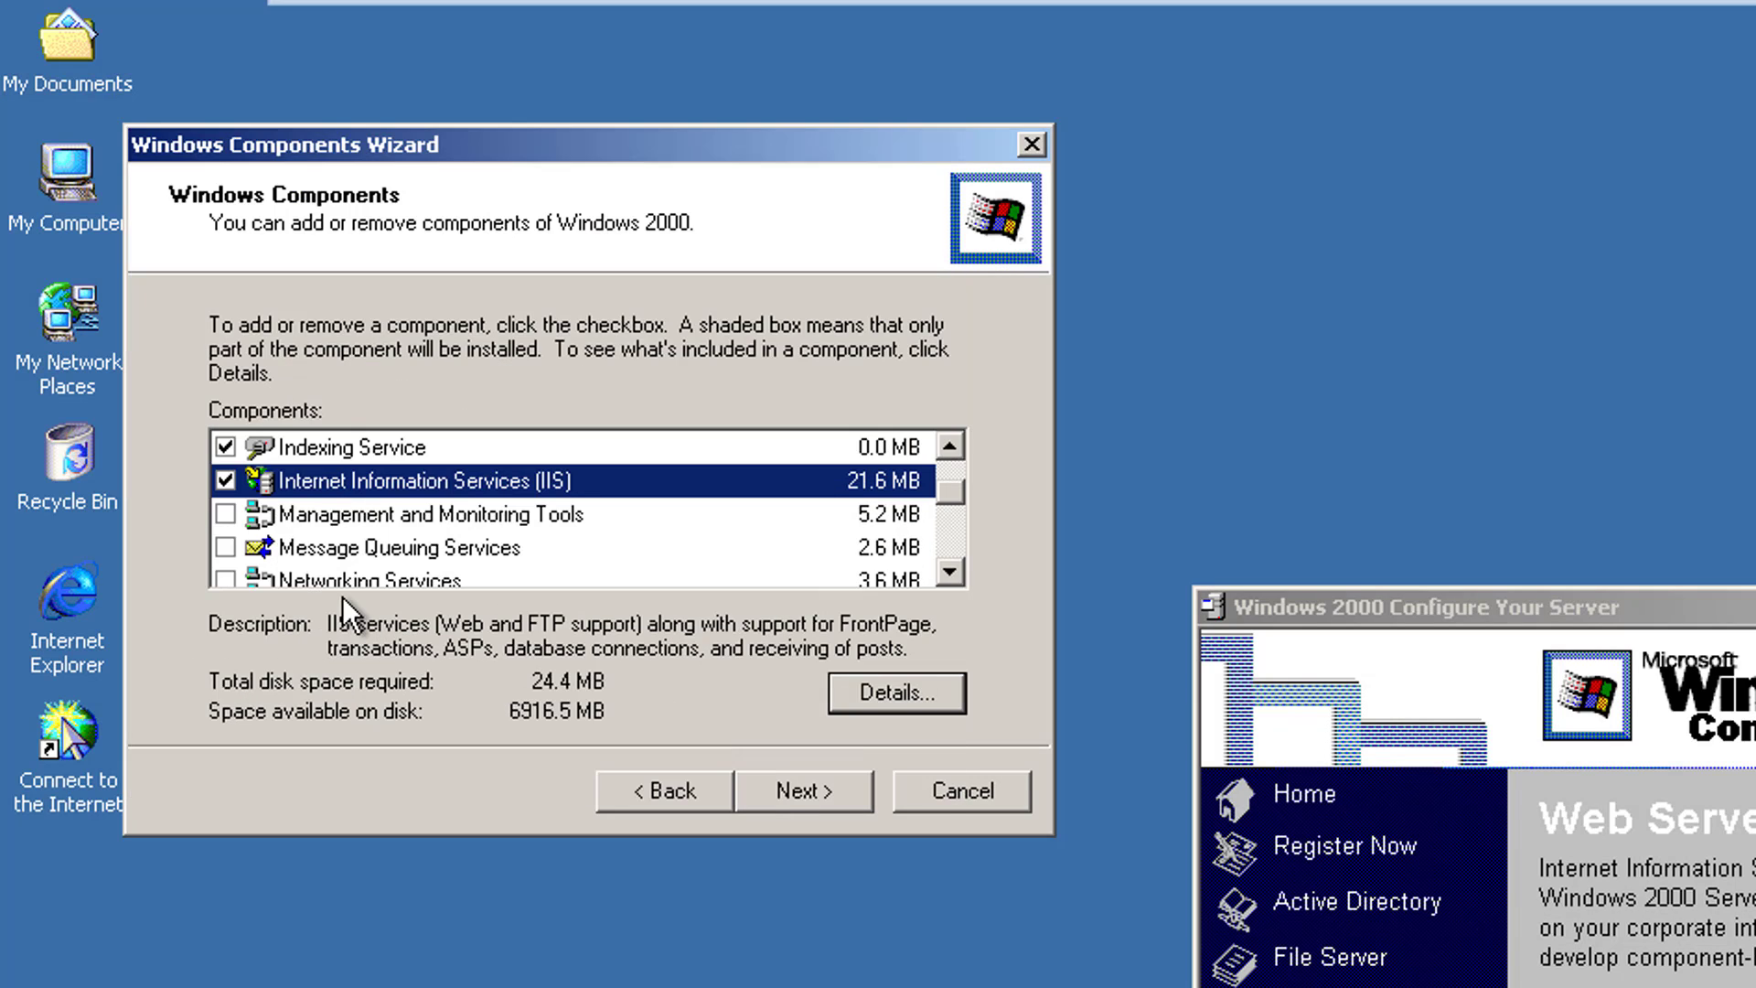
Include Message Queuing Services in the components to install and proceed to the message queuing type.
left_click(318, 547)
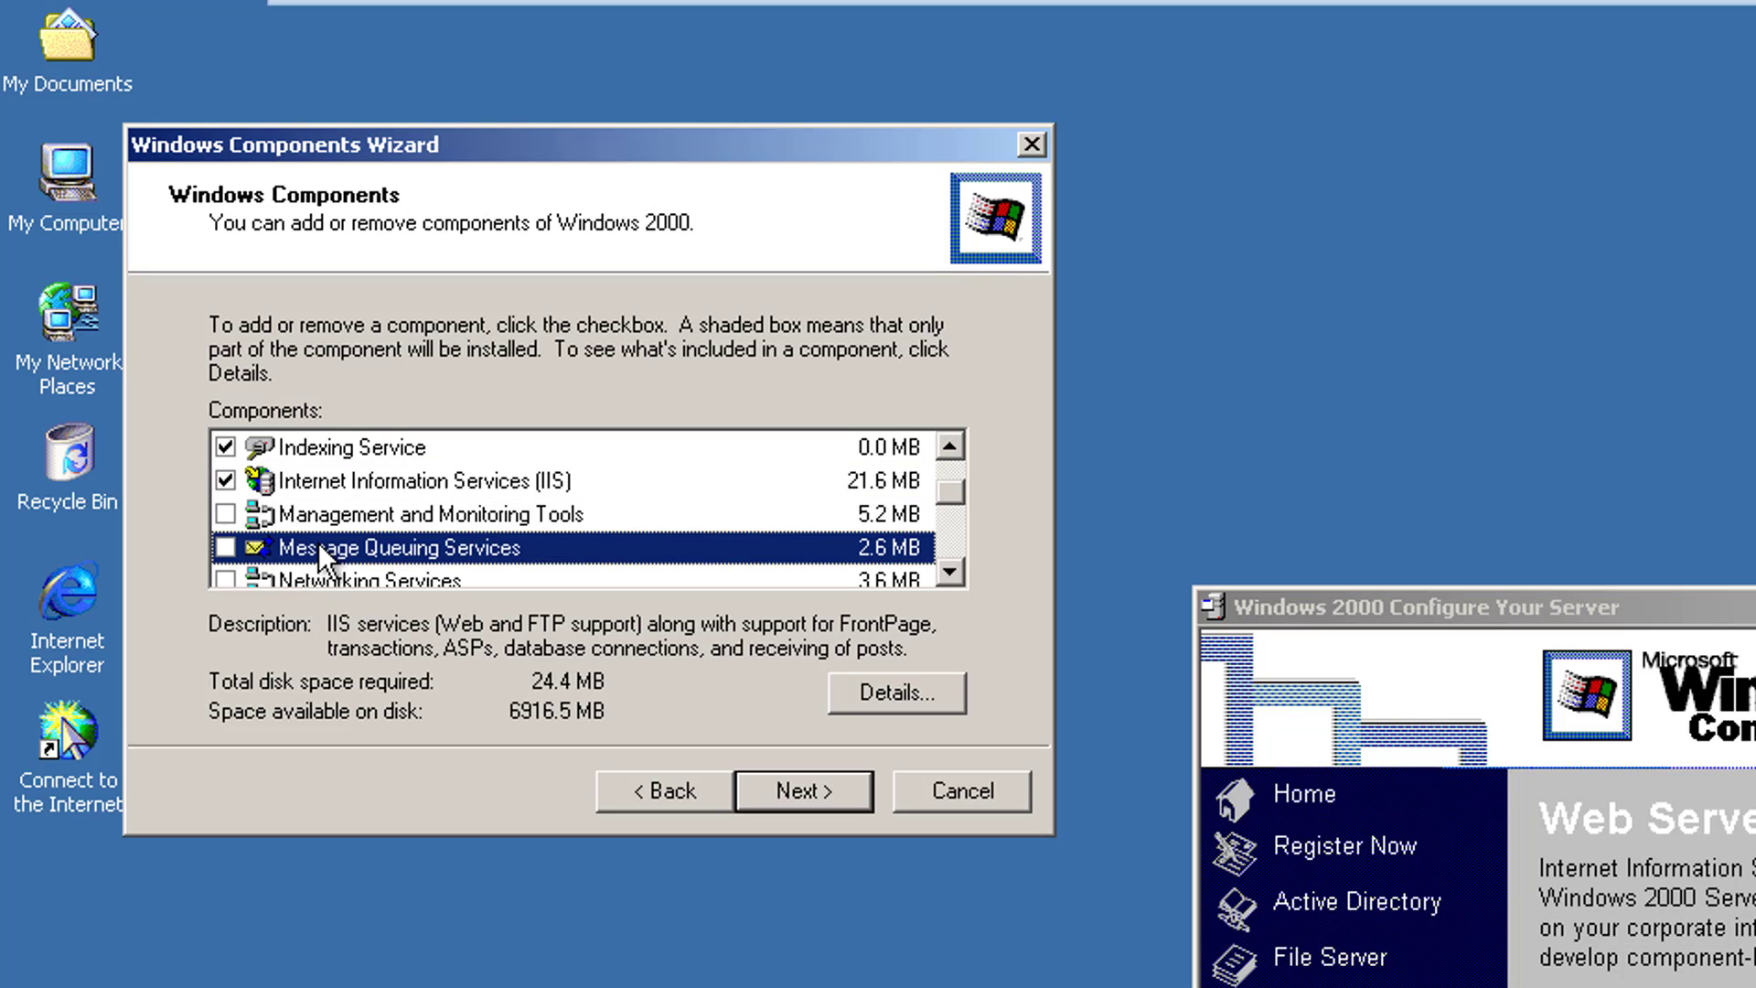
left_click(229, 544)
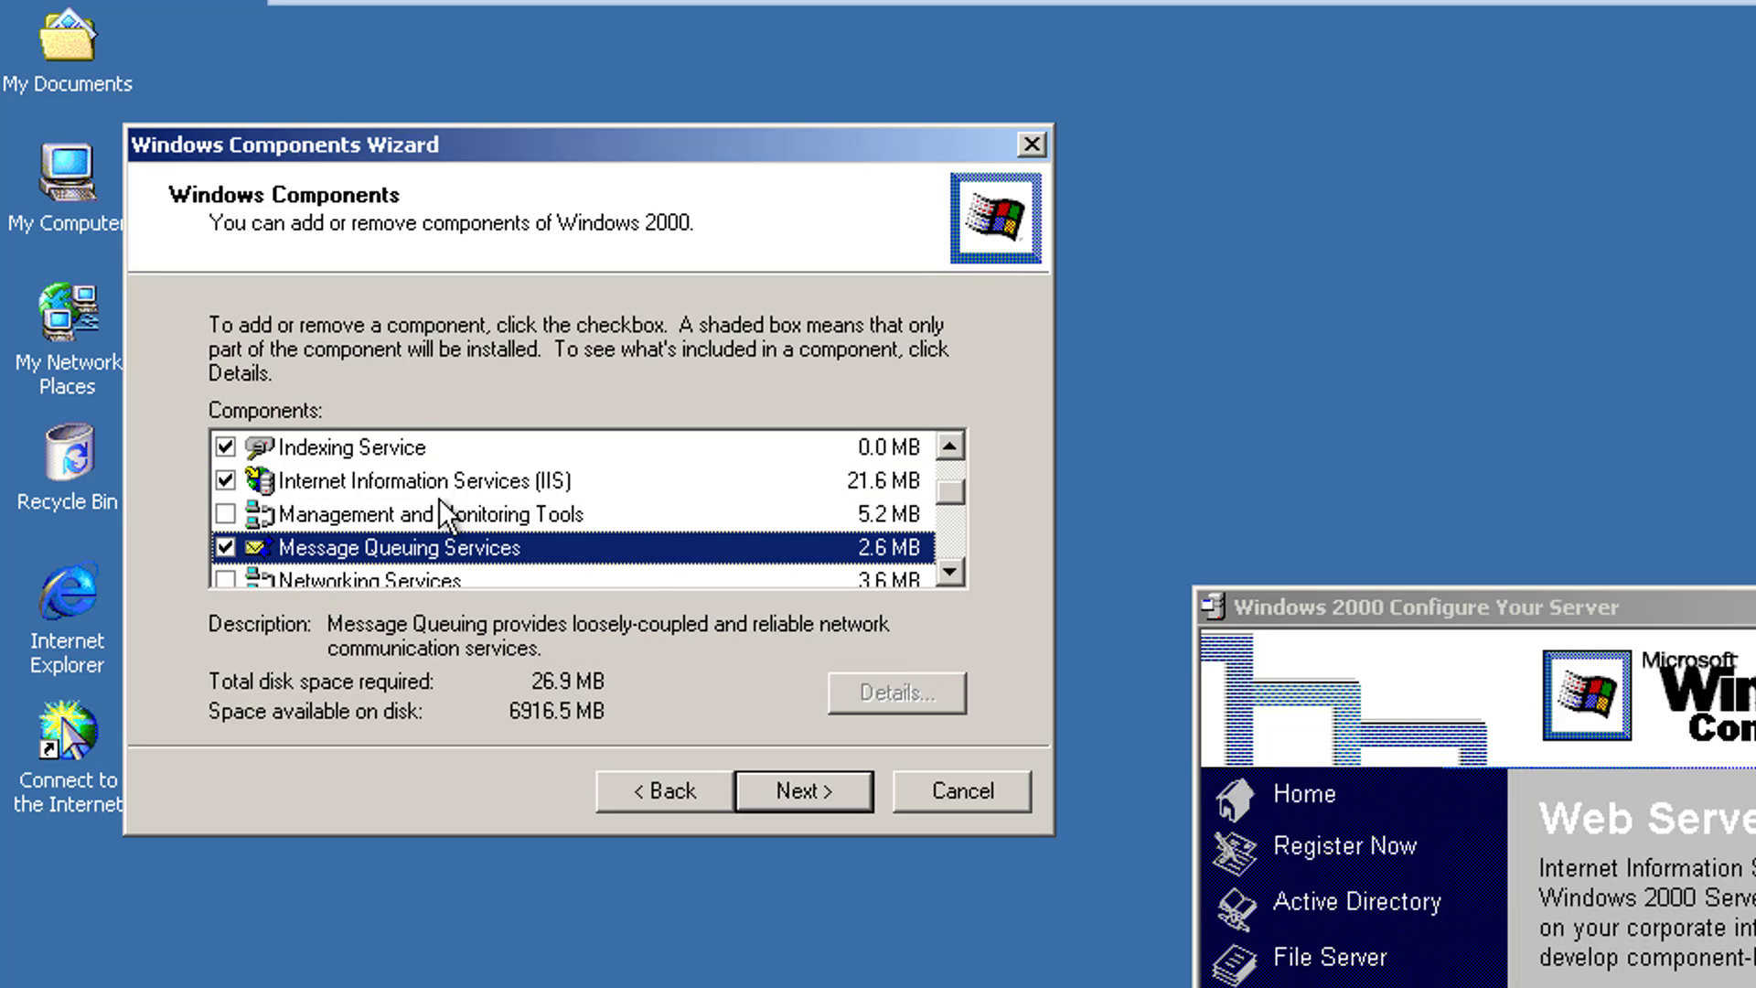
scroll(435, 502, "down", 3)
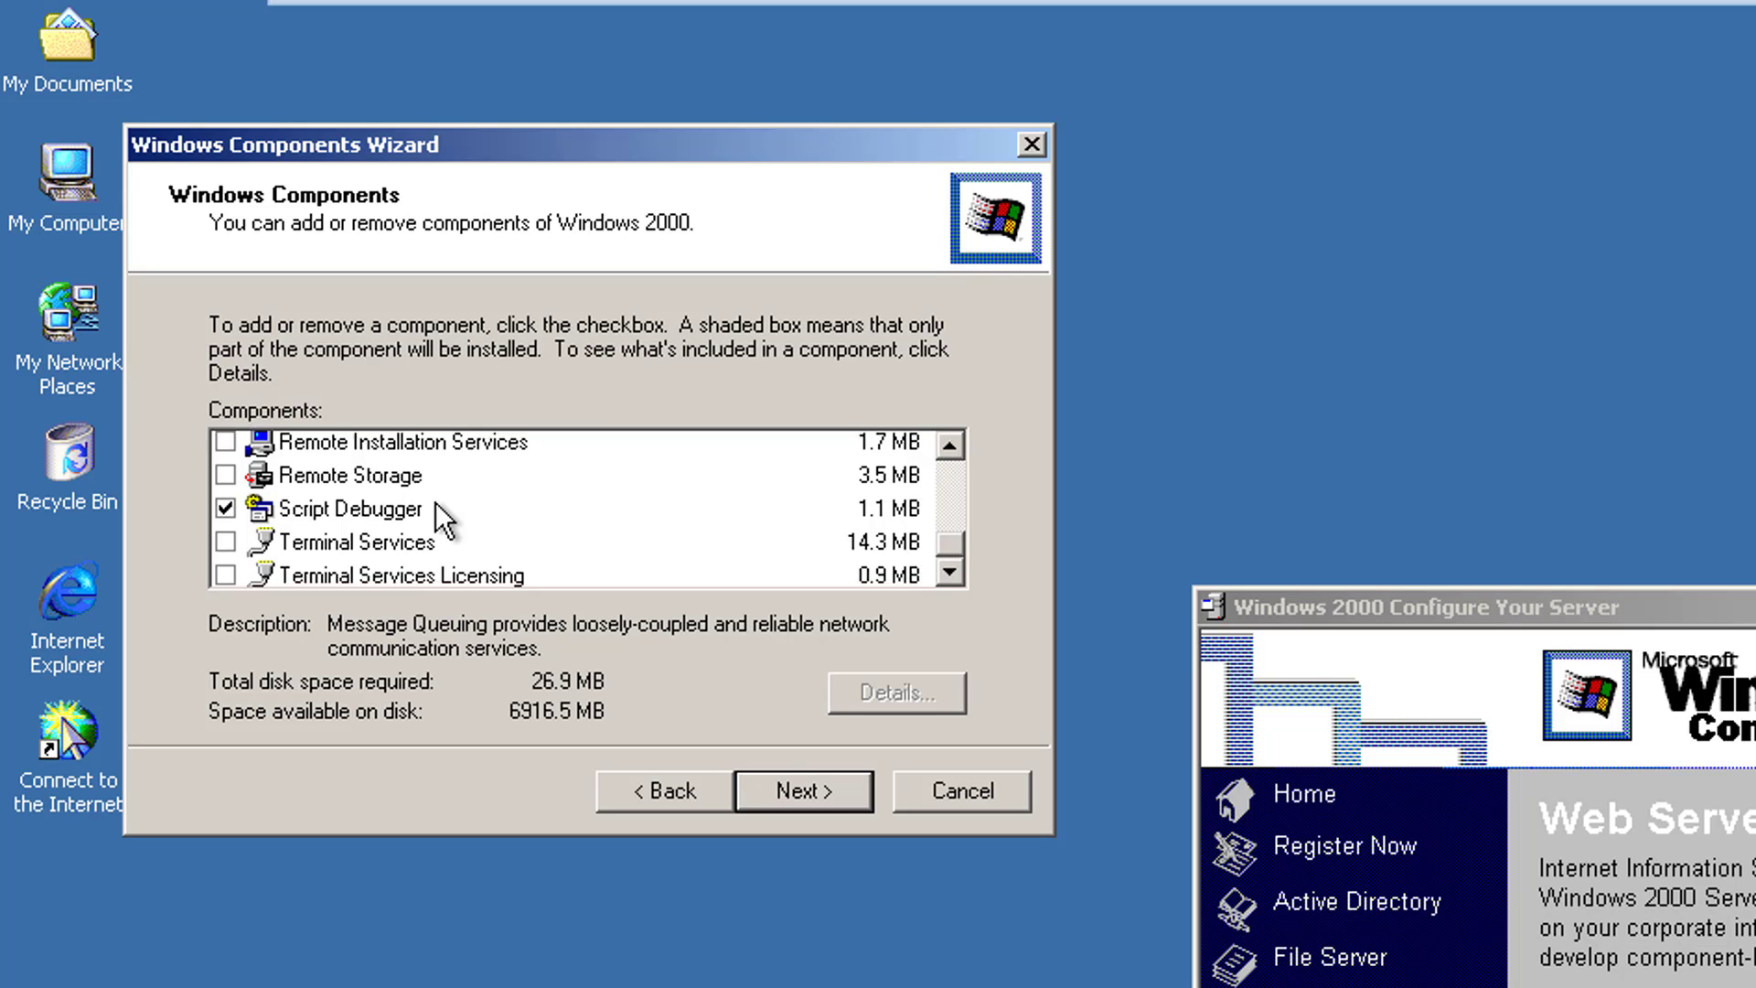
scroll(435, 501, "up", 4)
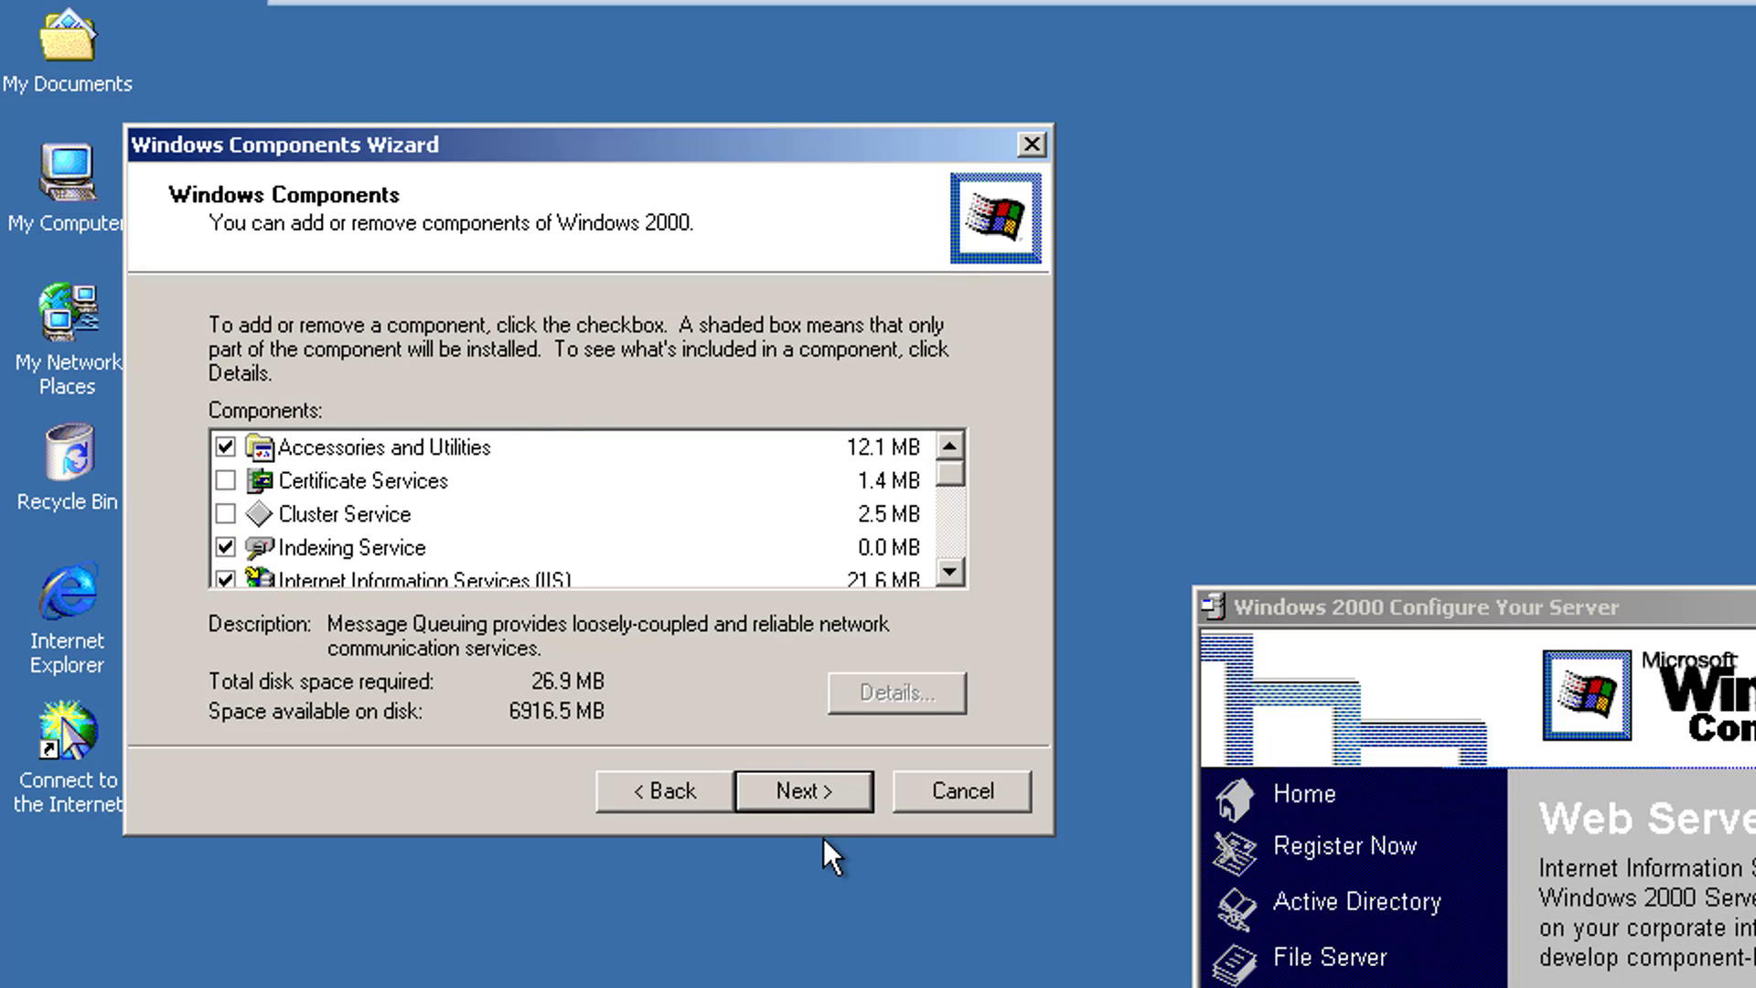
left_click(819, 800)
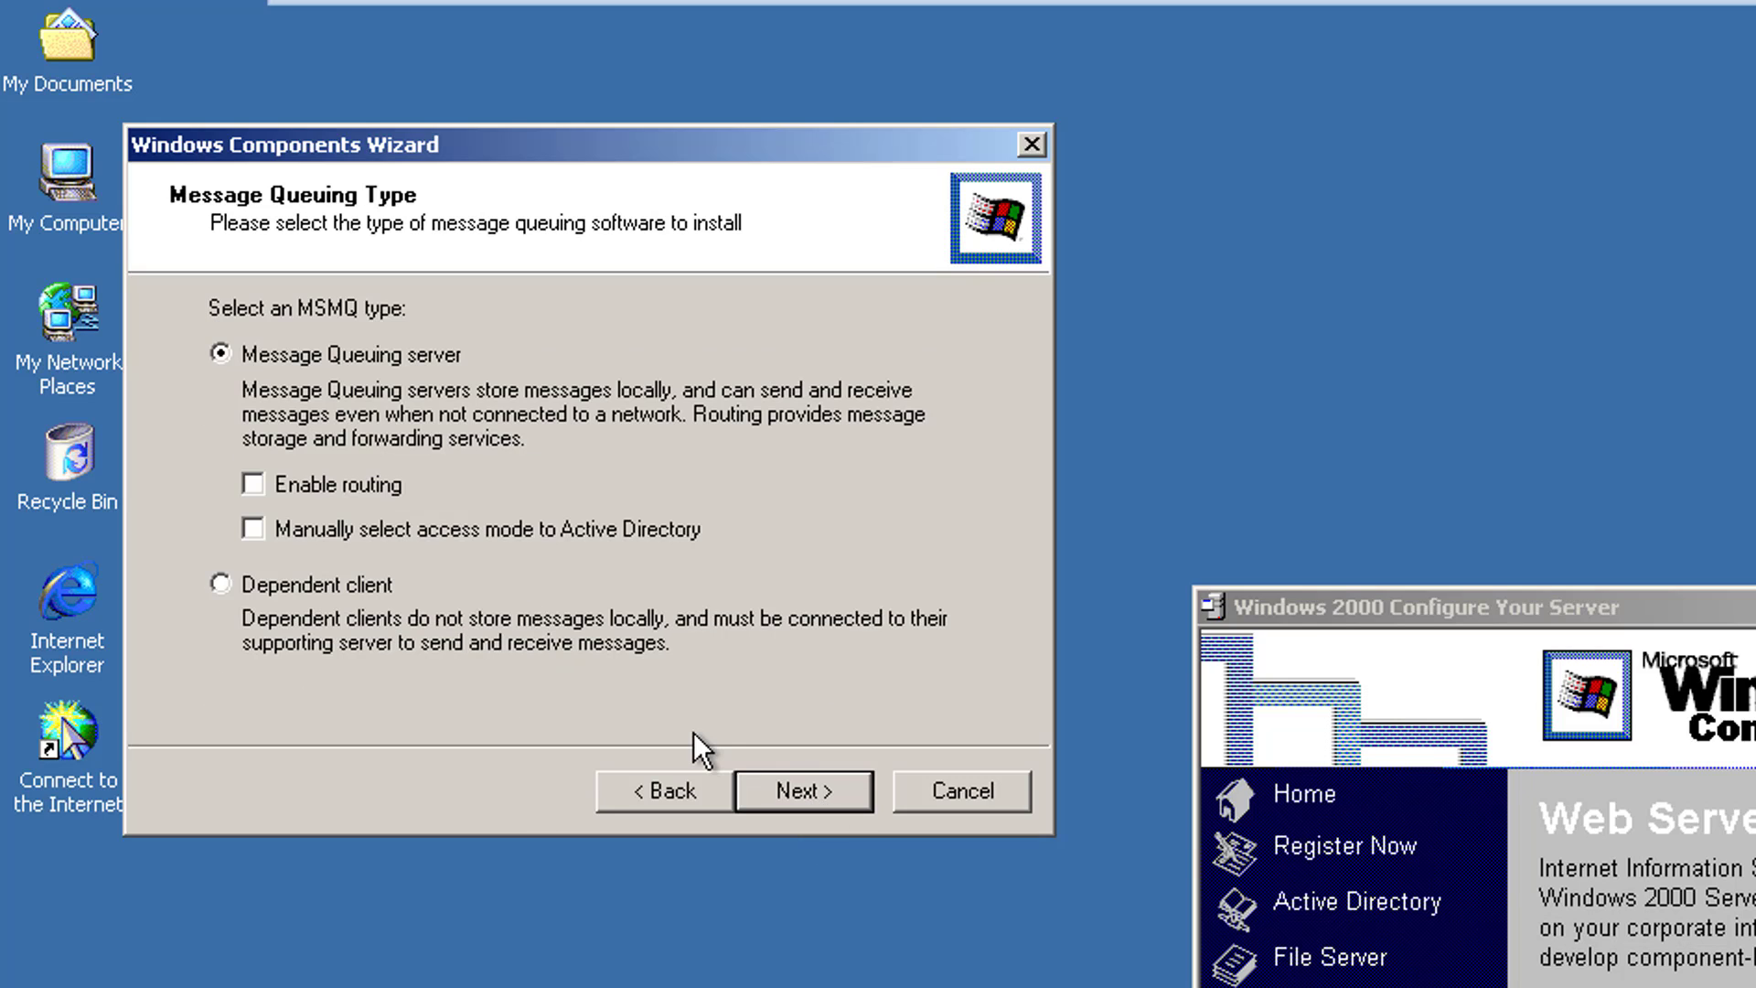
Configure MSMQ as a Message Queuing server that will not access a directory service, and proceed with the component installation.
left_click(789, 792)
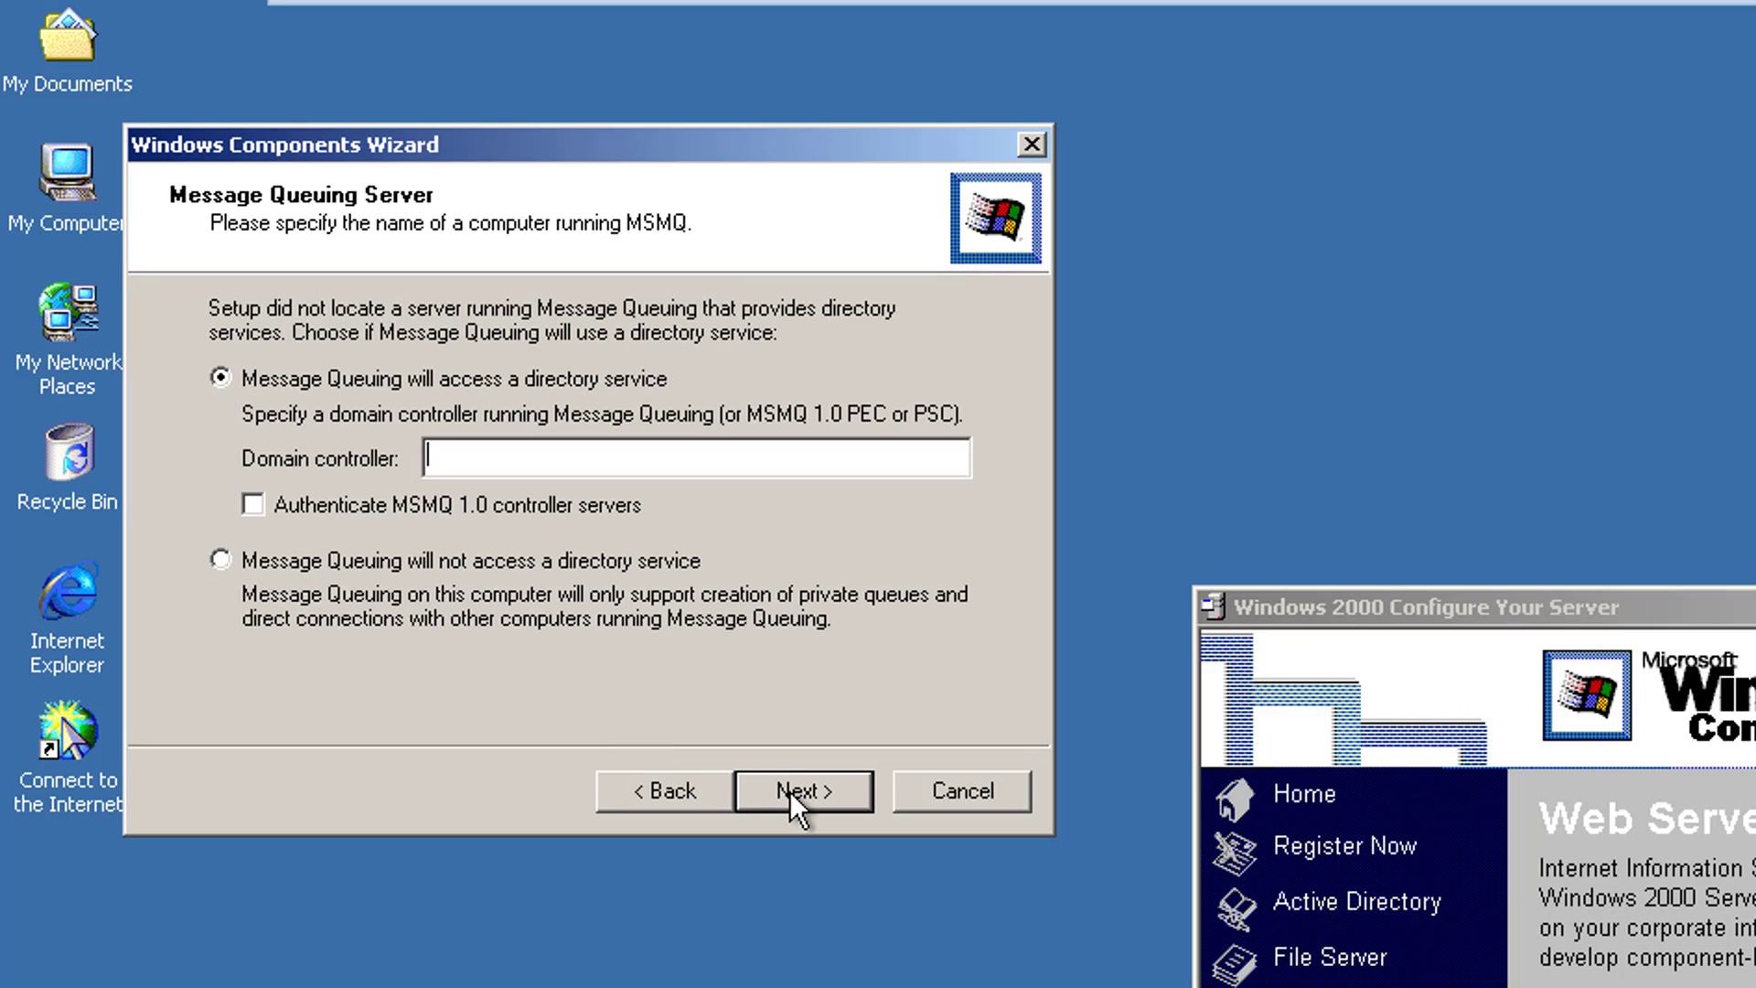
left_click(789, 792)
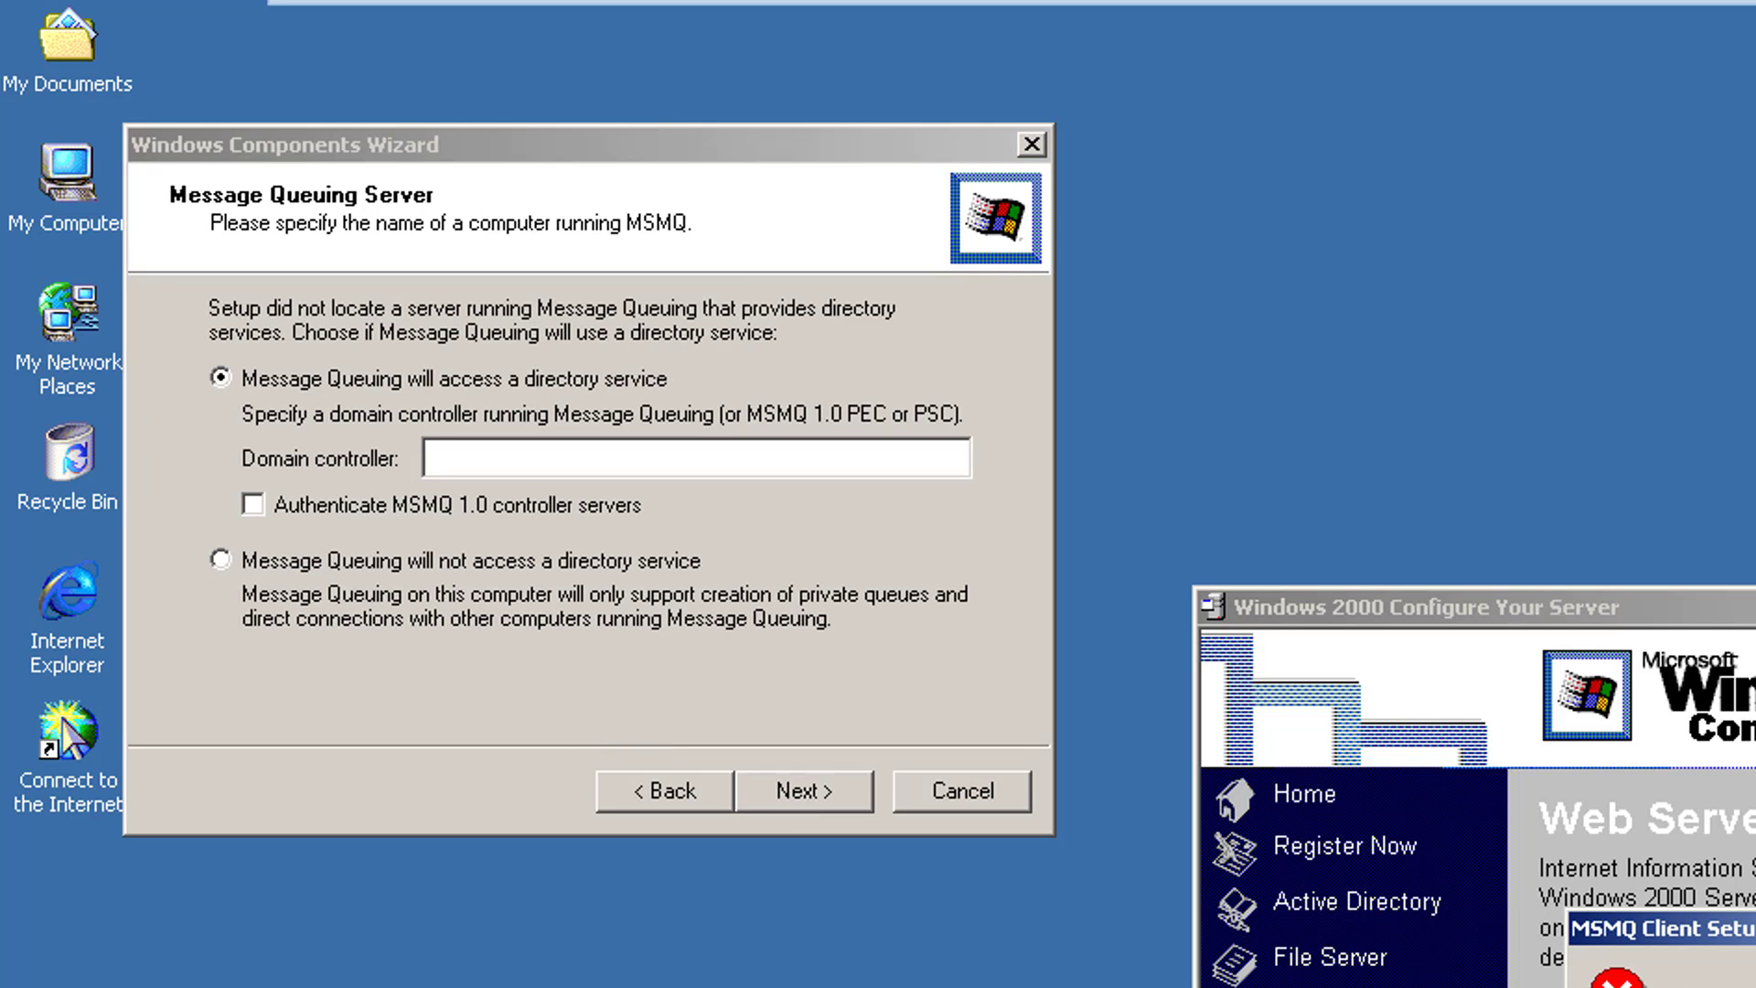
key("Return")
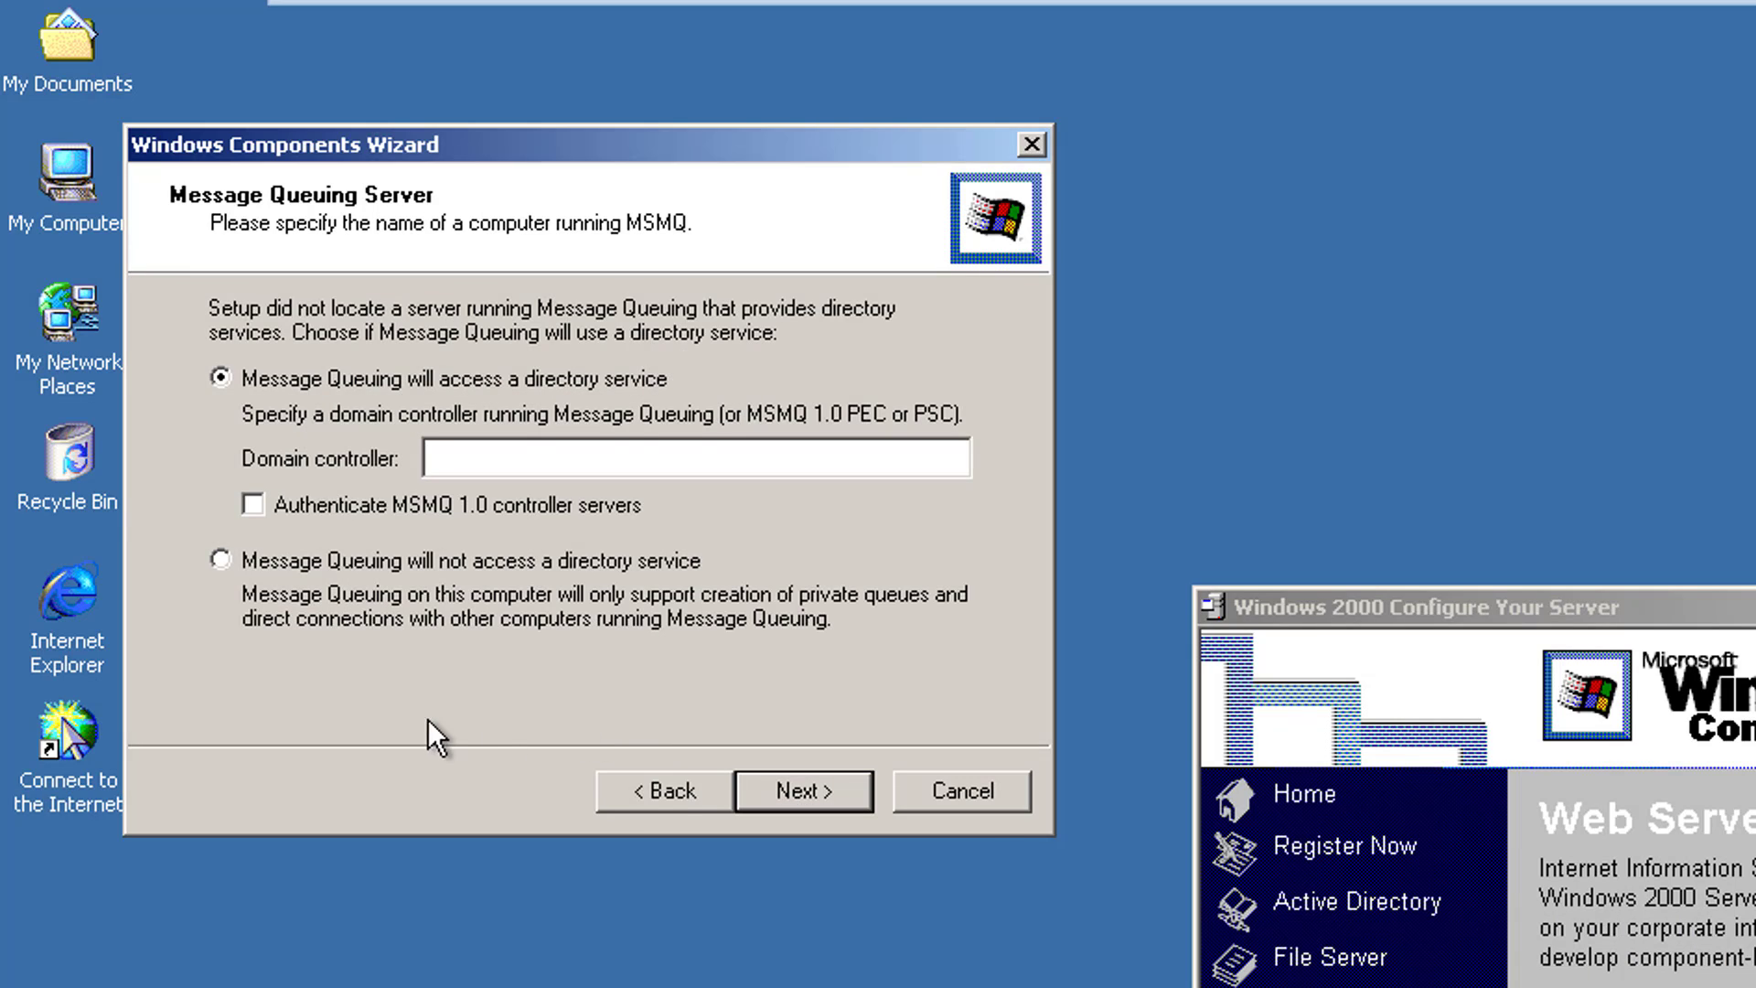
left_click(442, 569)
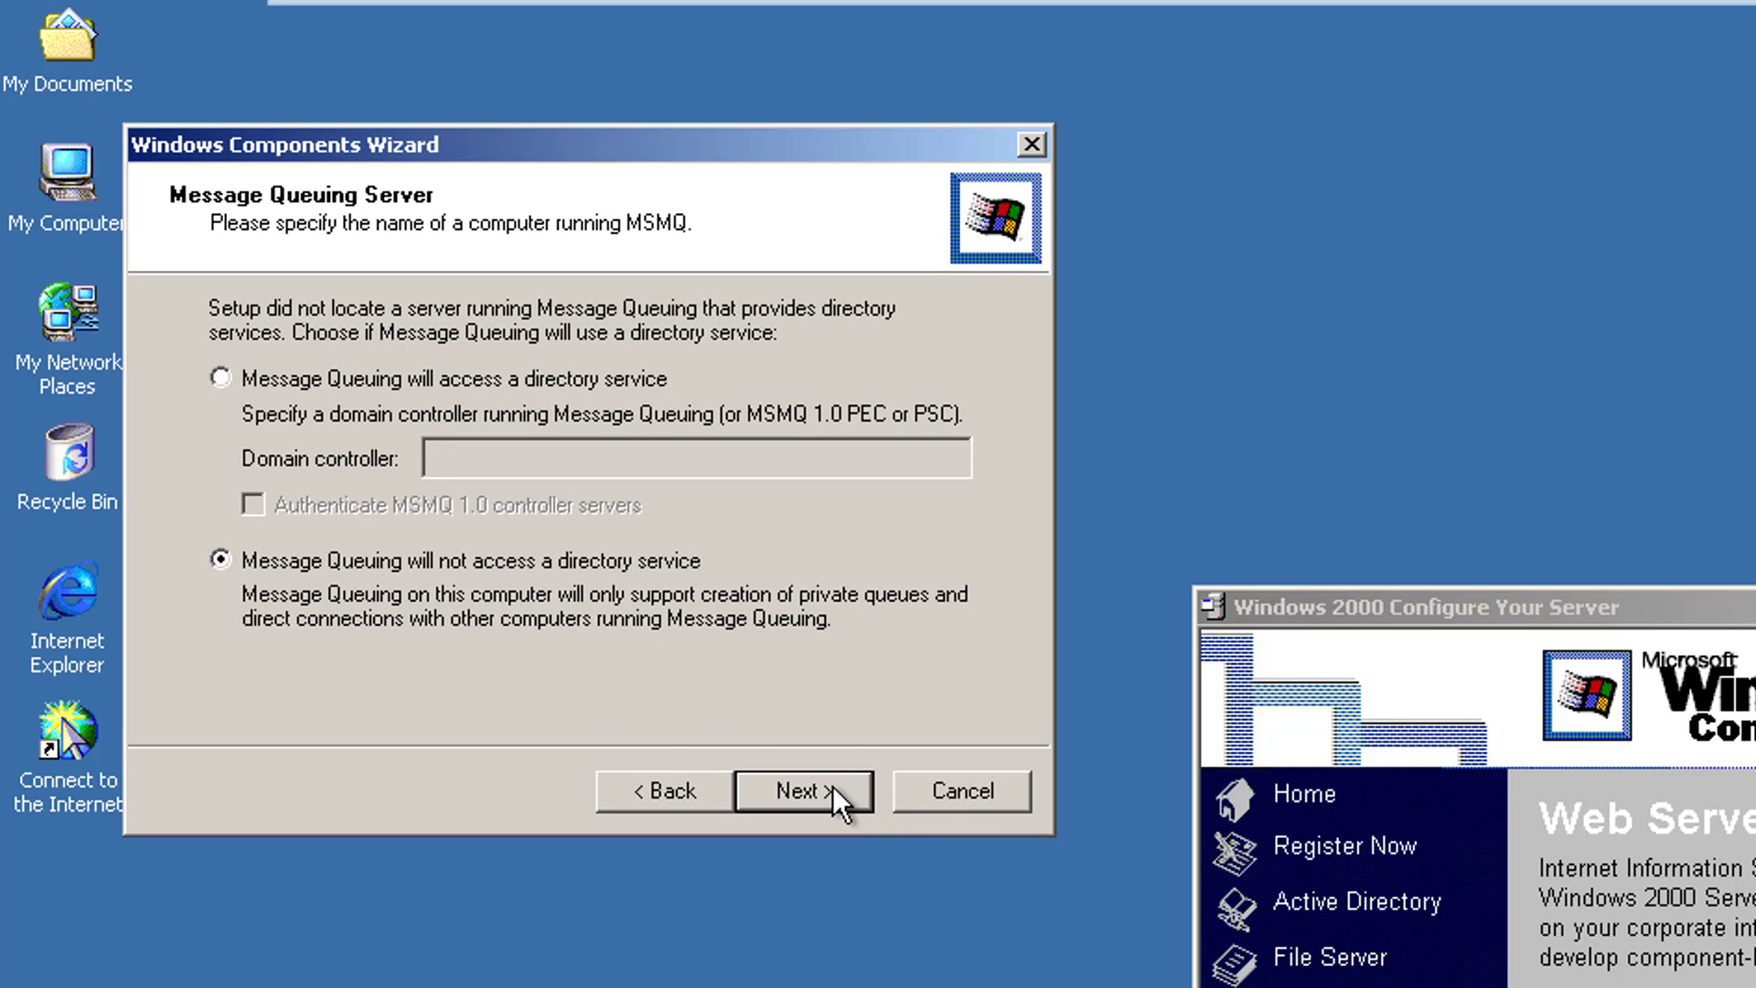
left_click(832, 792)
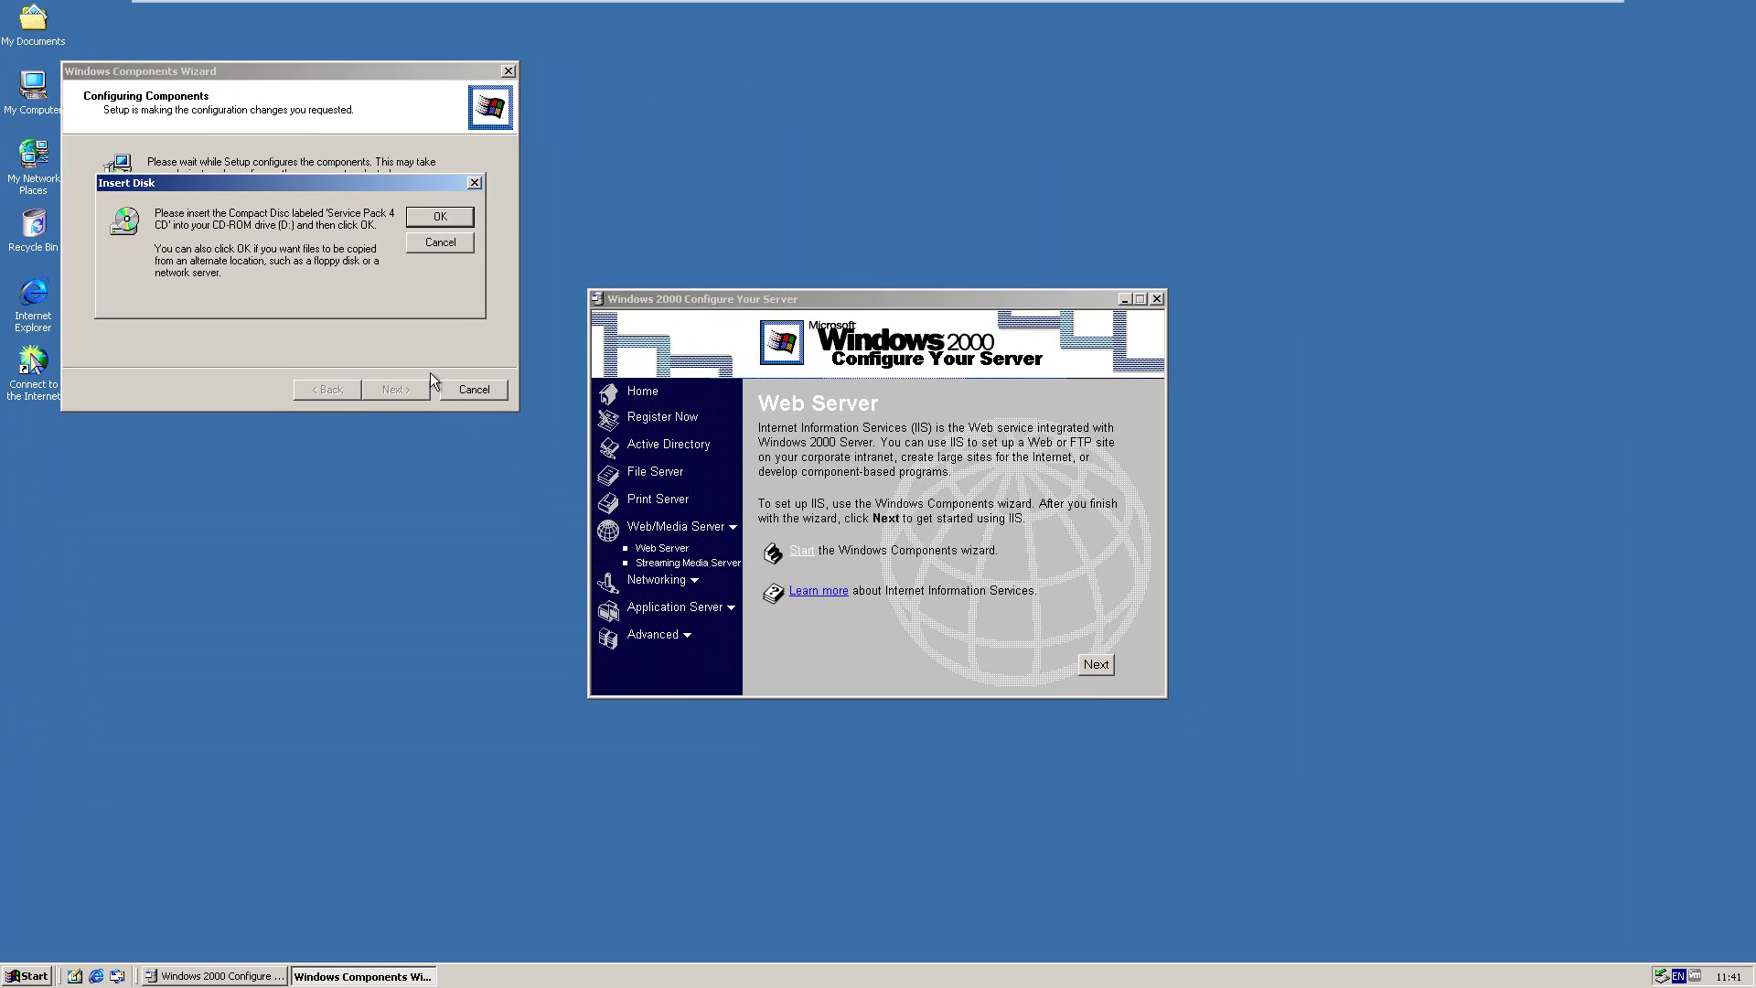
Provide the Service Pack 4 CD through the virtual machine's CD/DVD (IDE) settings and continue the component installation.
mouse_move(529, 5)
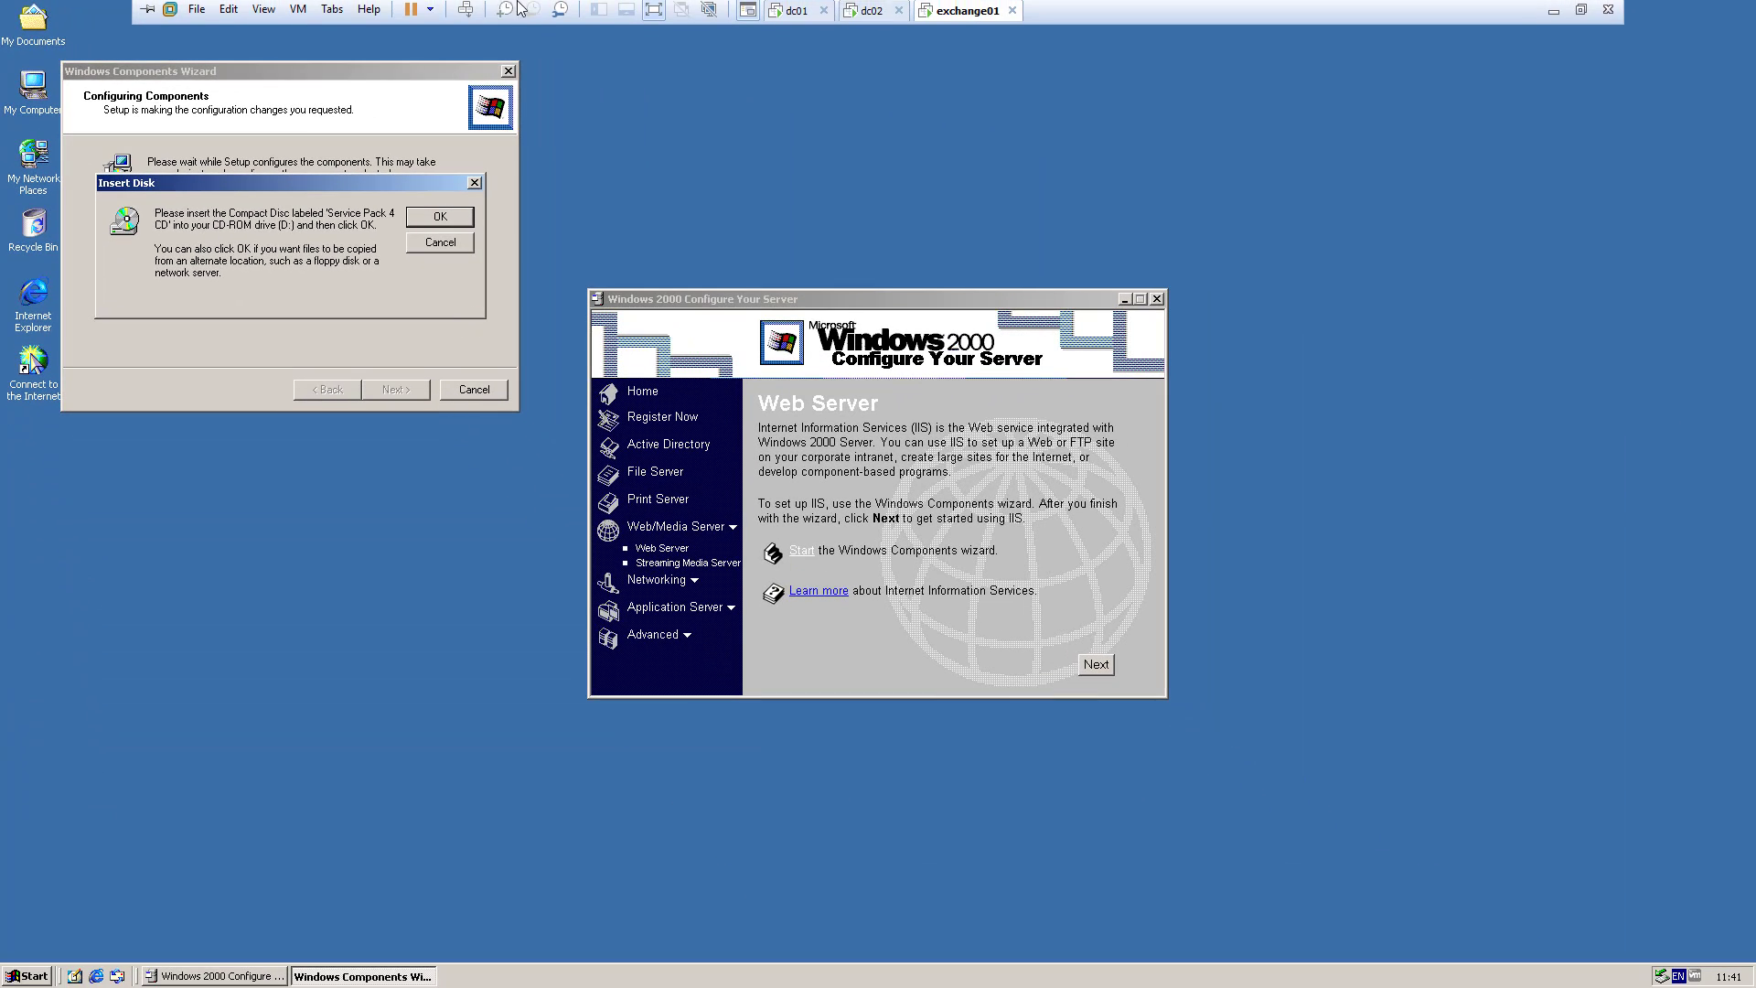
left_click(298, 12)
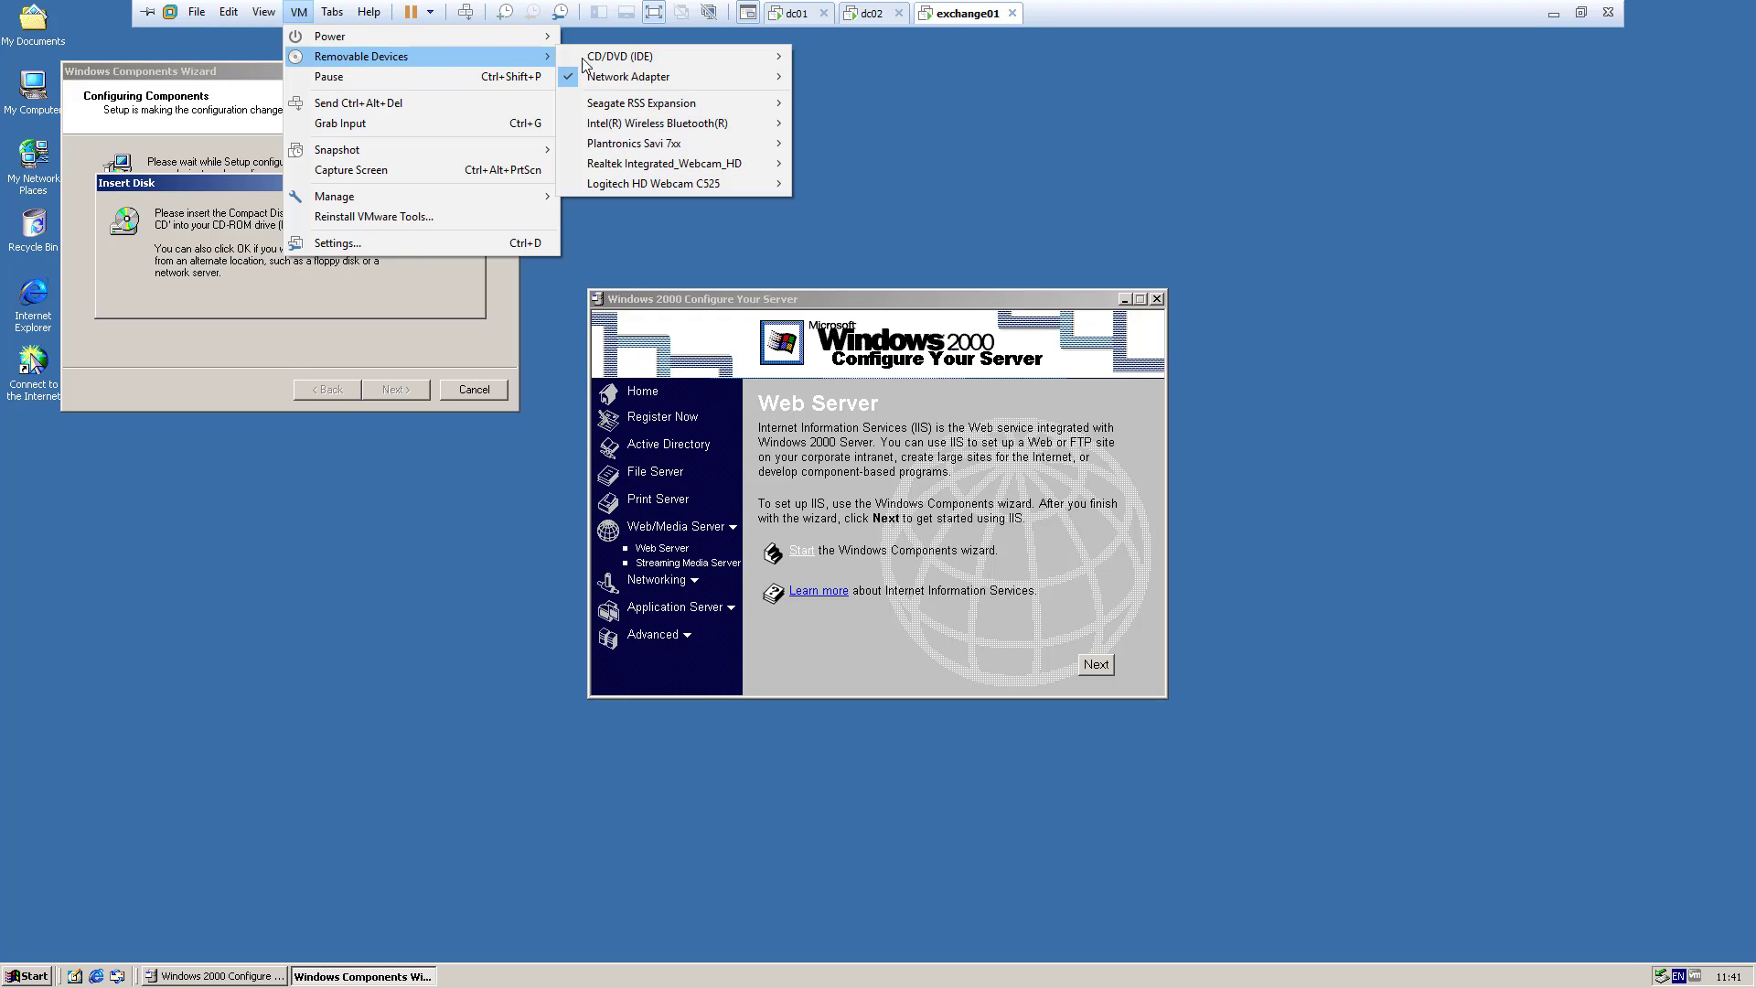
left_click(840, 79)
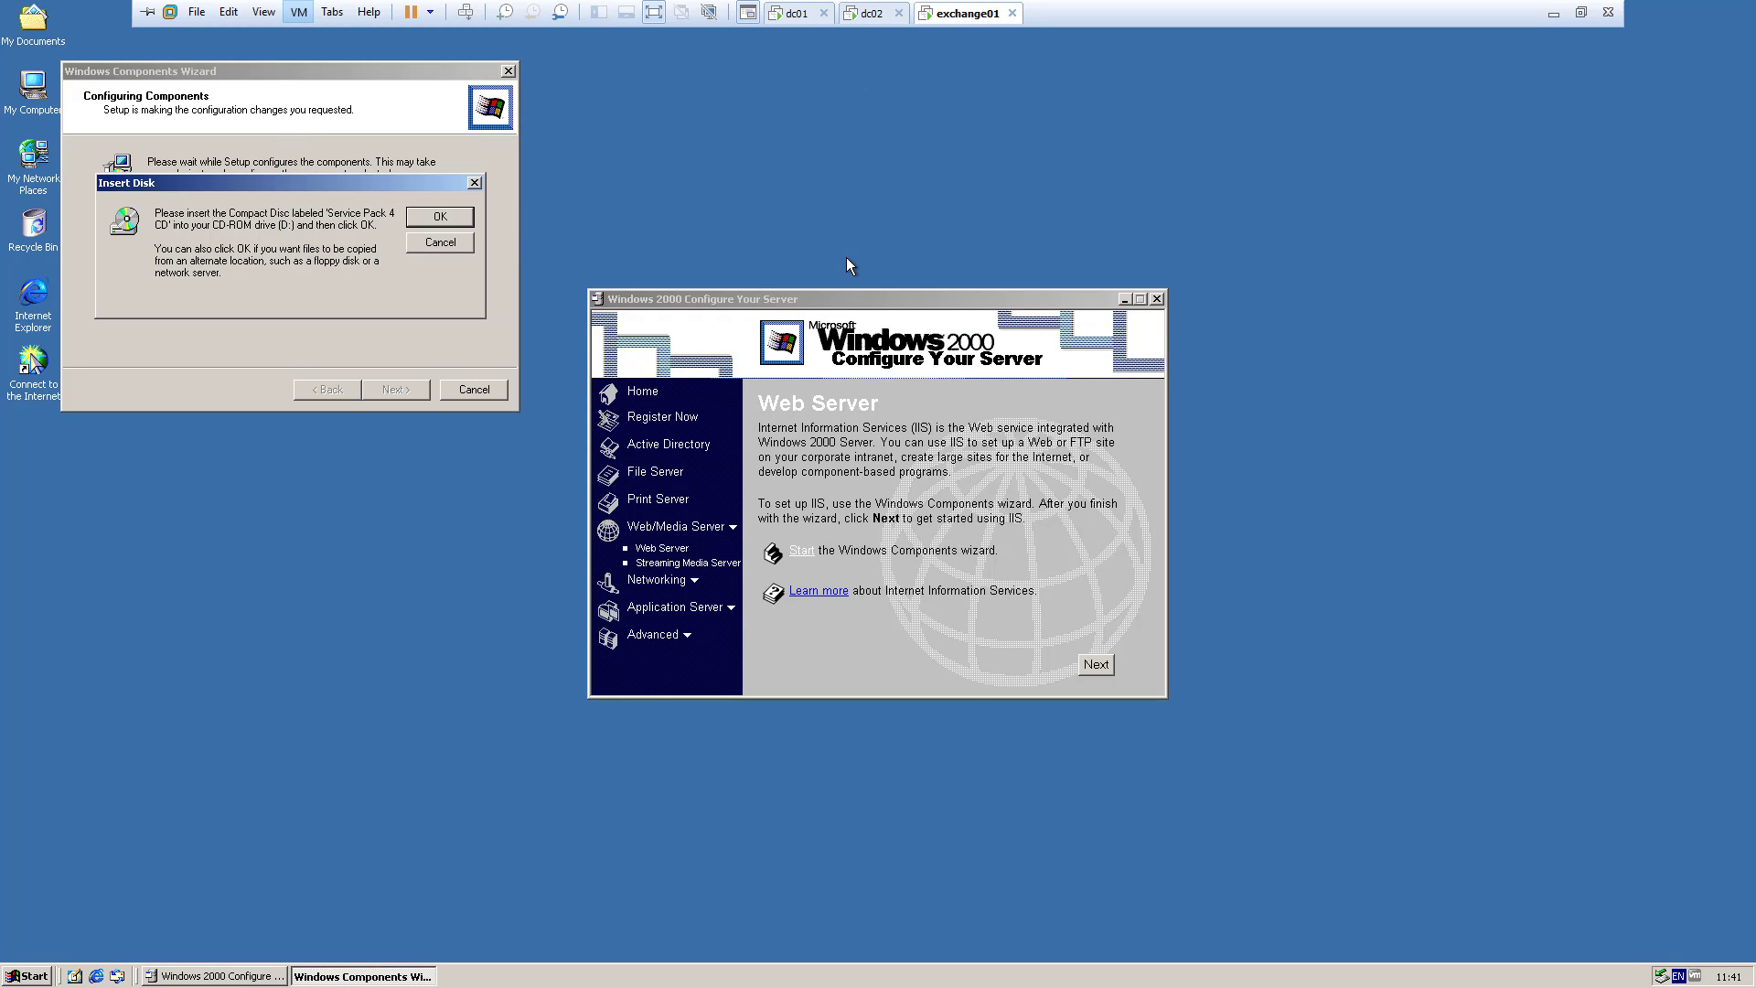
left_click(426, 221)
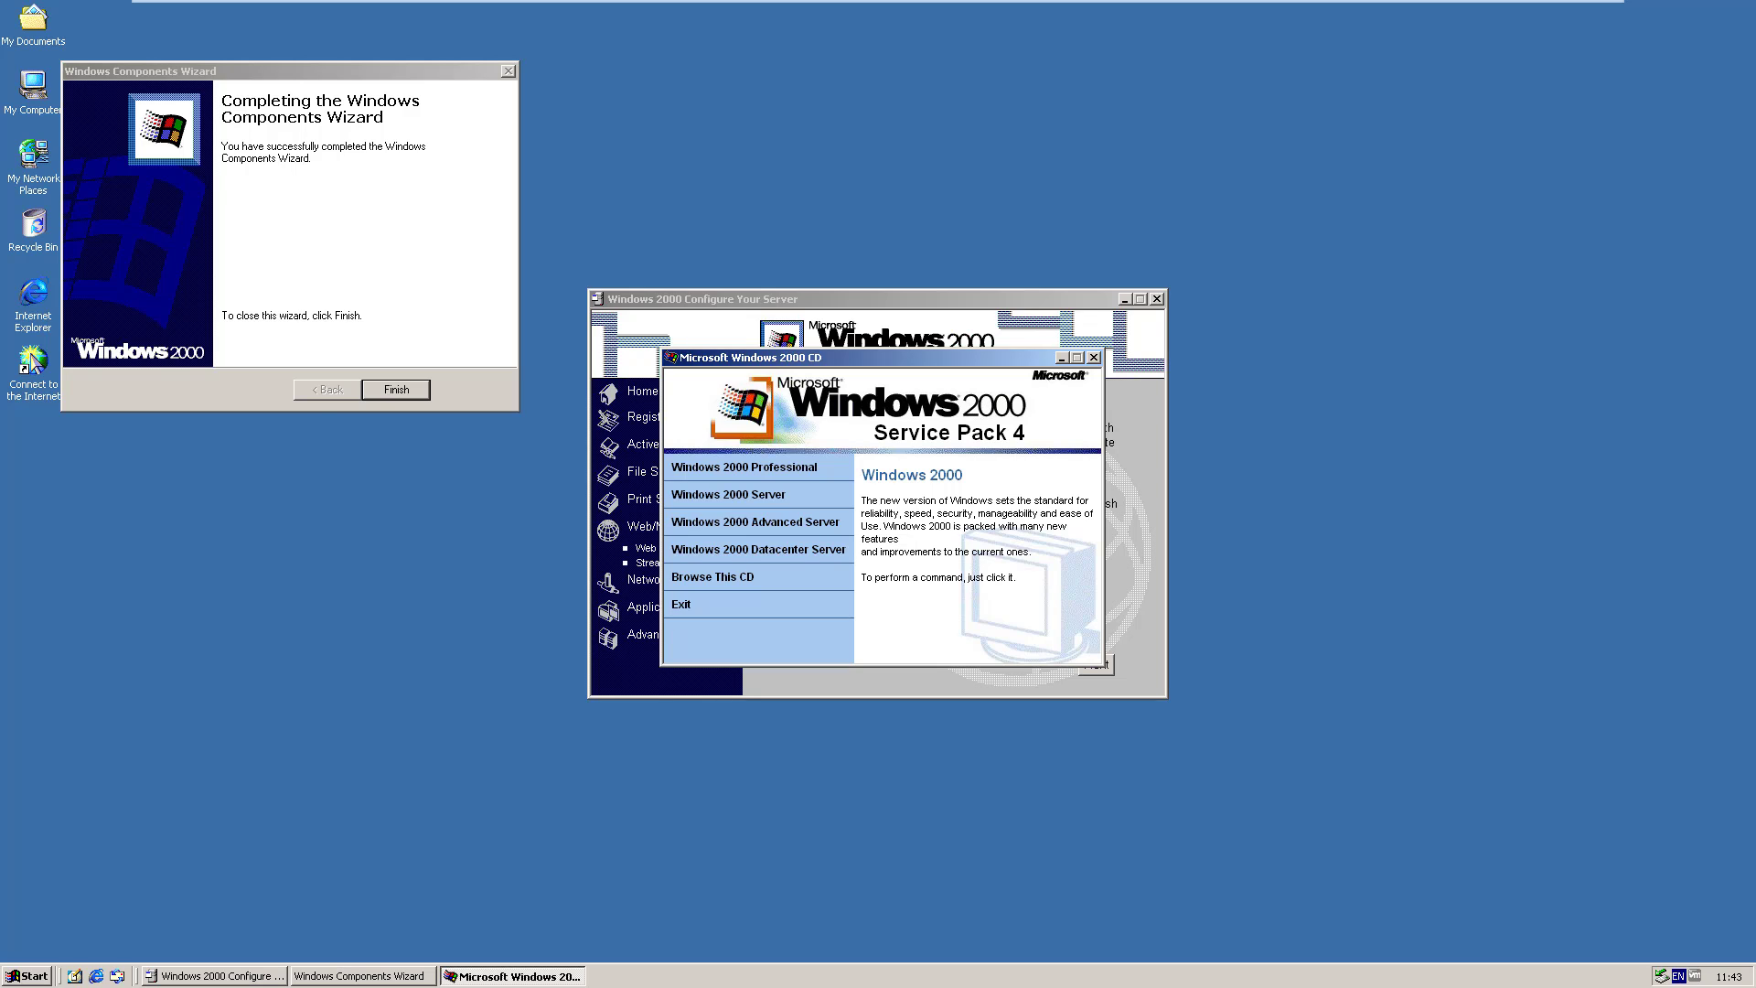
Finish the Windows Components wizard and close the Windows 2000 CD and Configure Your Server windows.
left_click(388, 393)
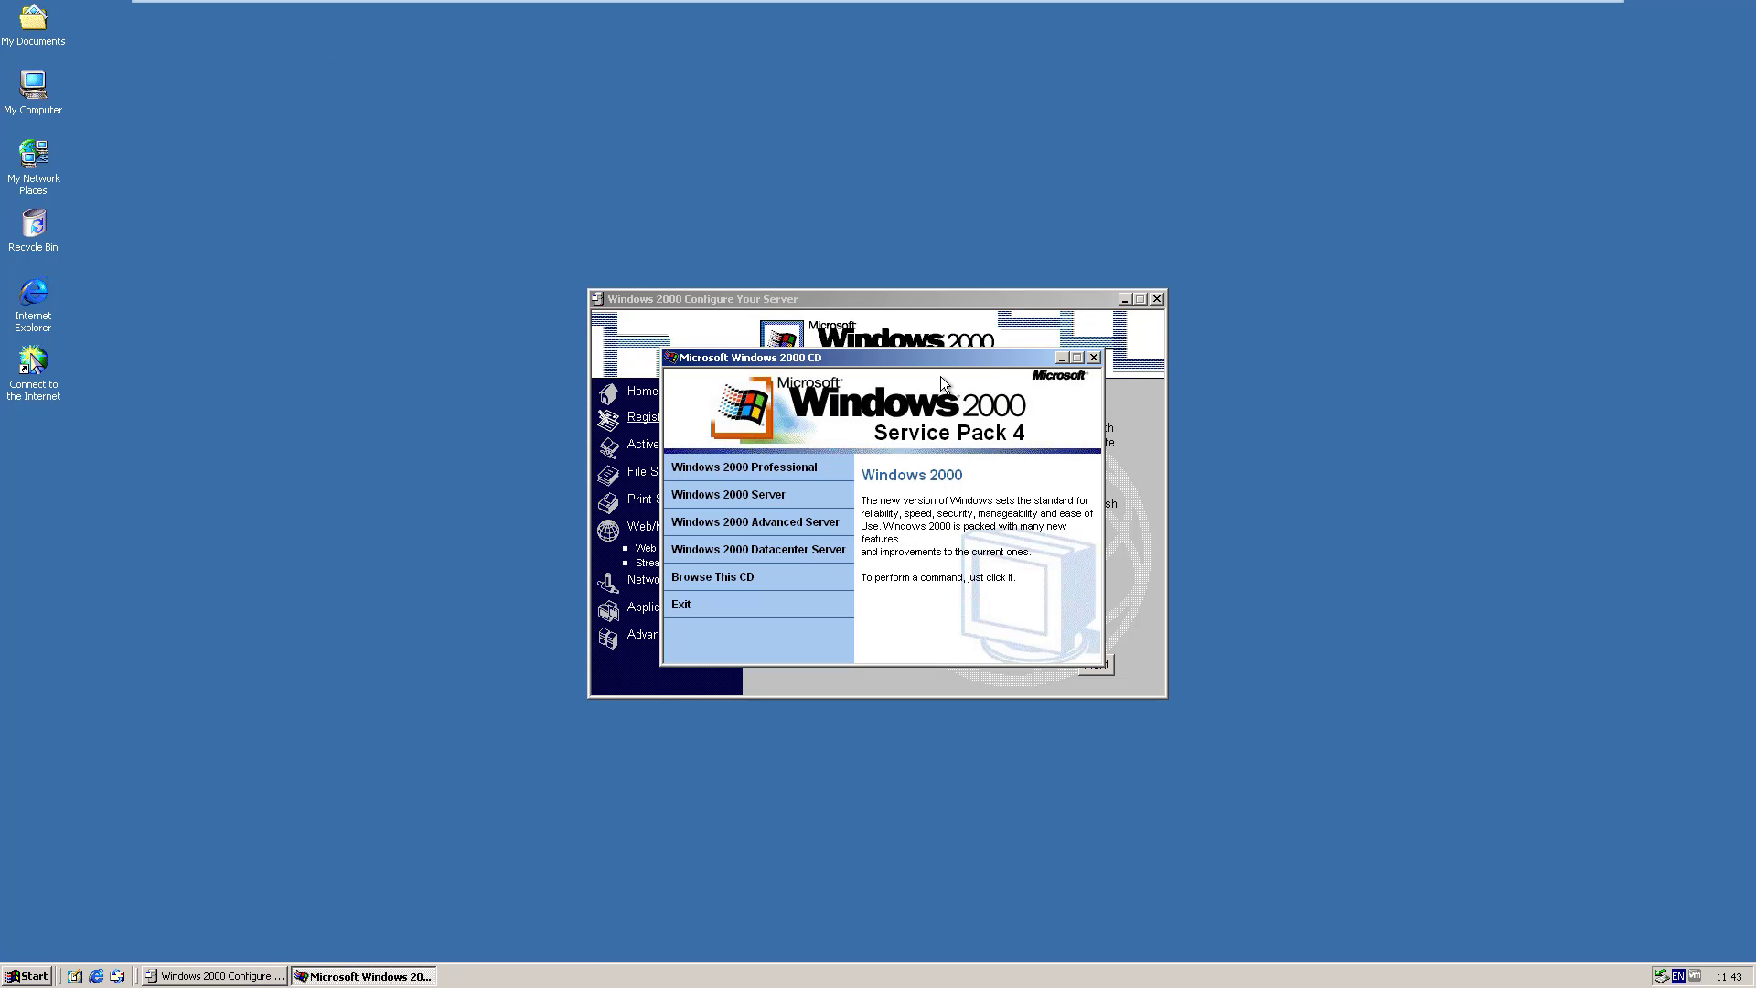
left_click(1093, 357)
left_click(1157, 299)
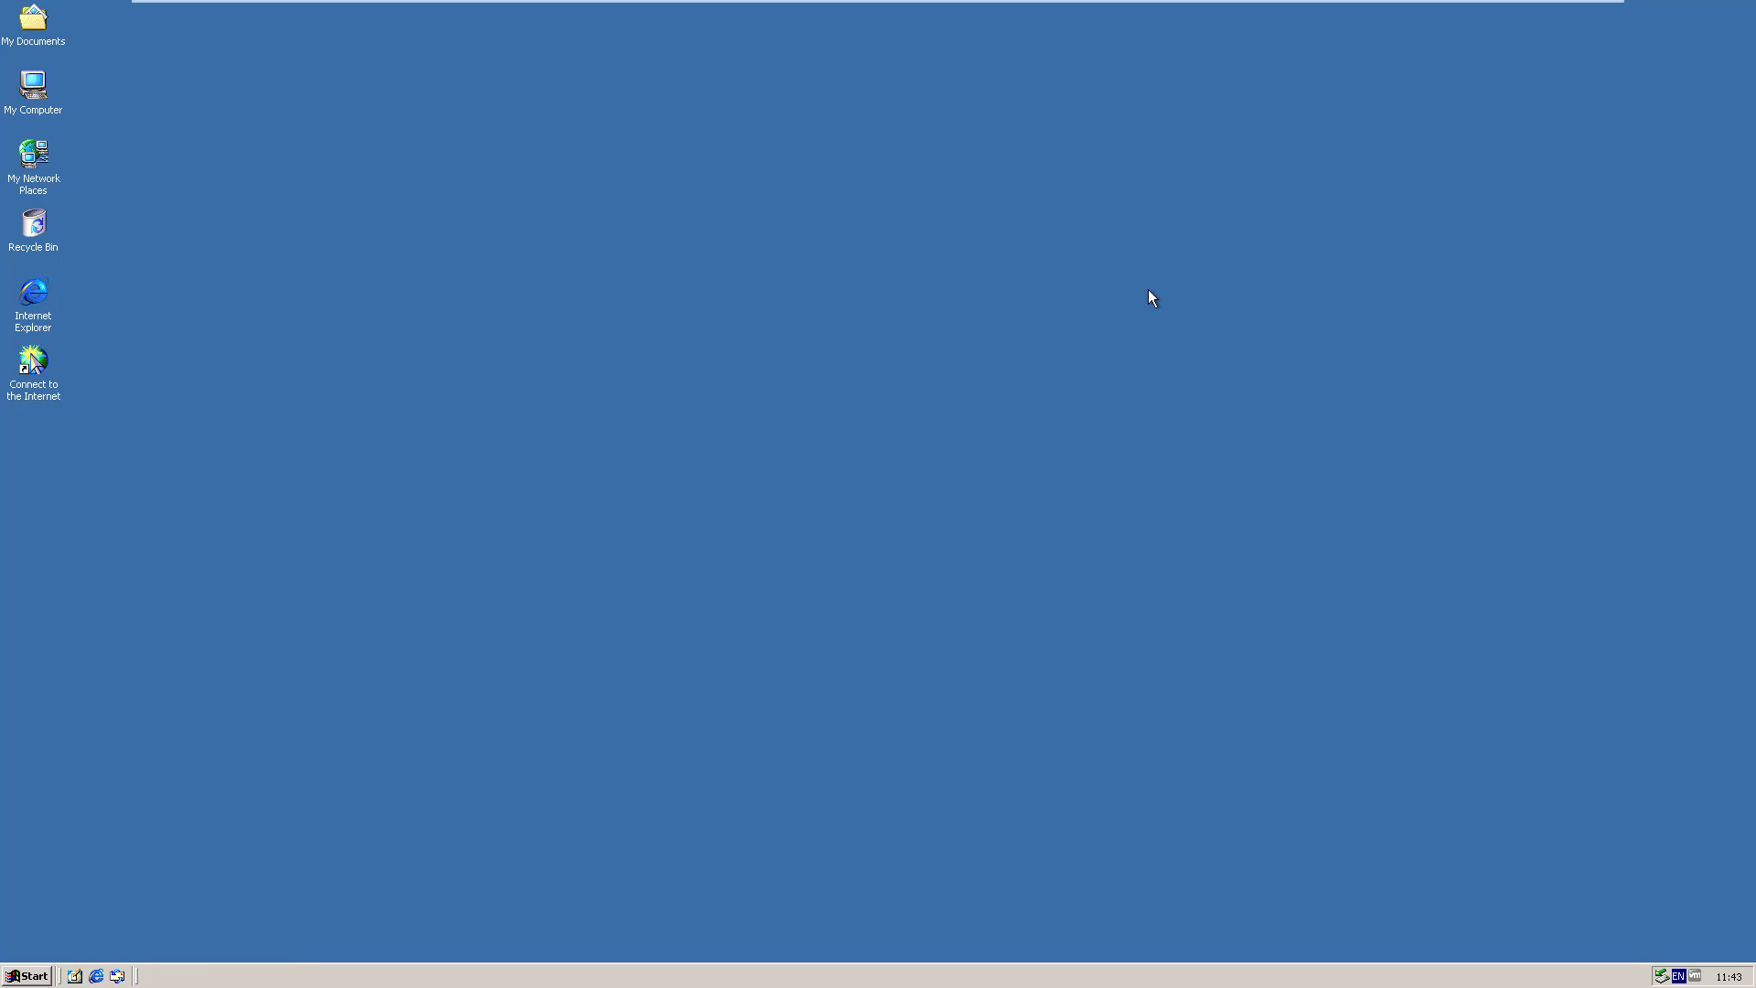
Load the Exchange 2000 disc E2KEFPPEN through the virtual machine's CD/DVD (IDE) settings.
mouse_move(366, 3)
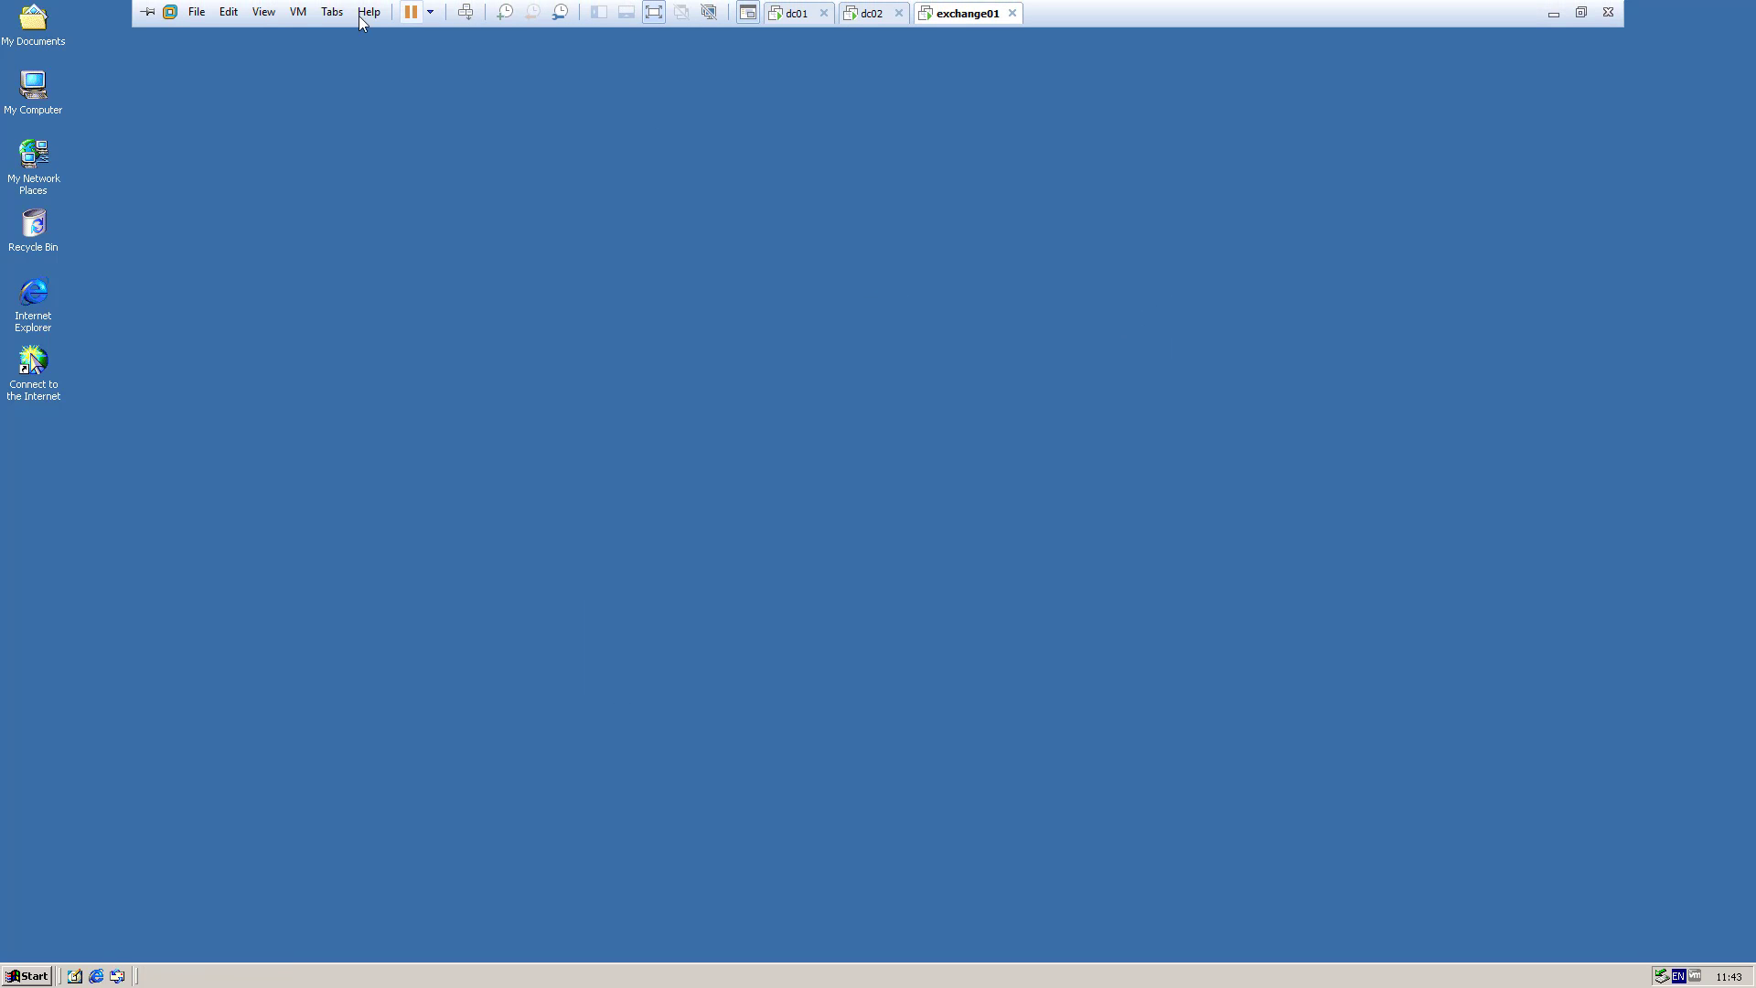
left_click(298, 12)
mouse_move(331, 57)
mouse_move(621, 60)
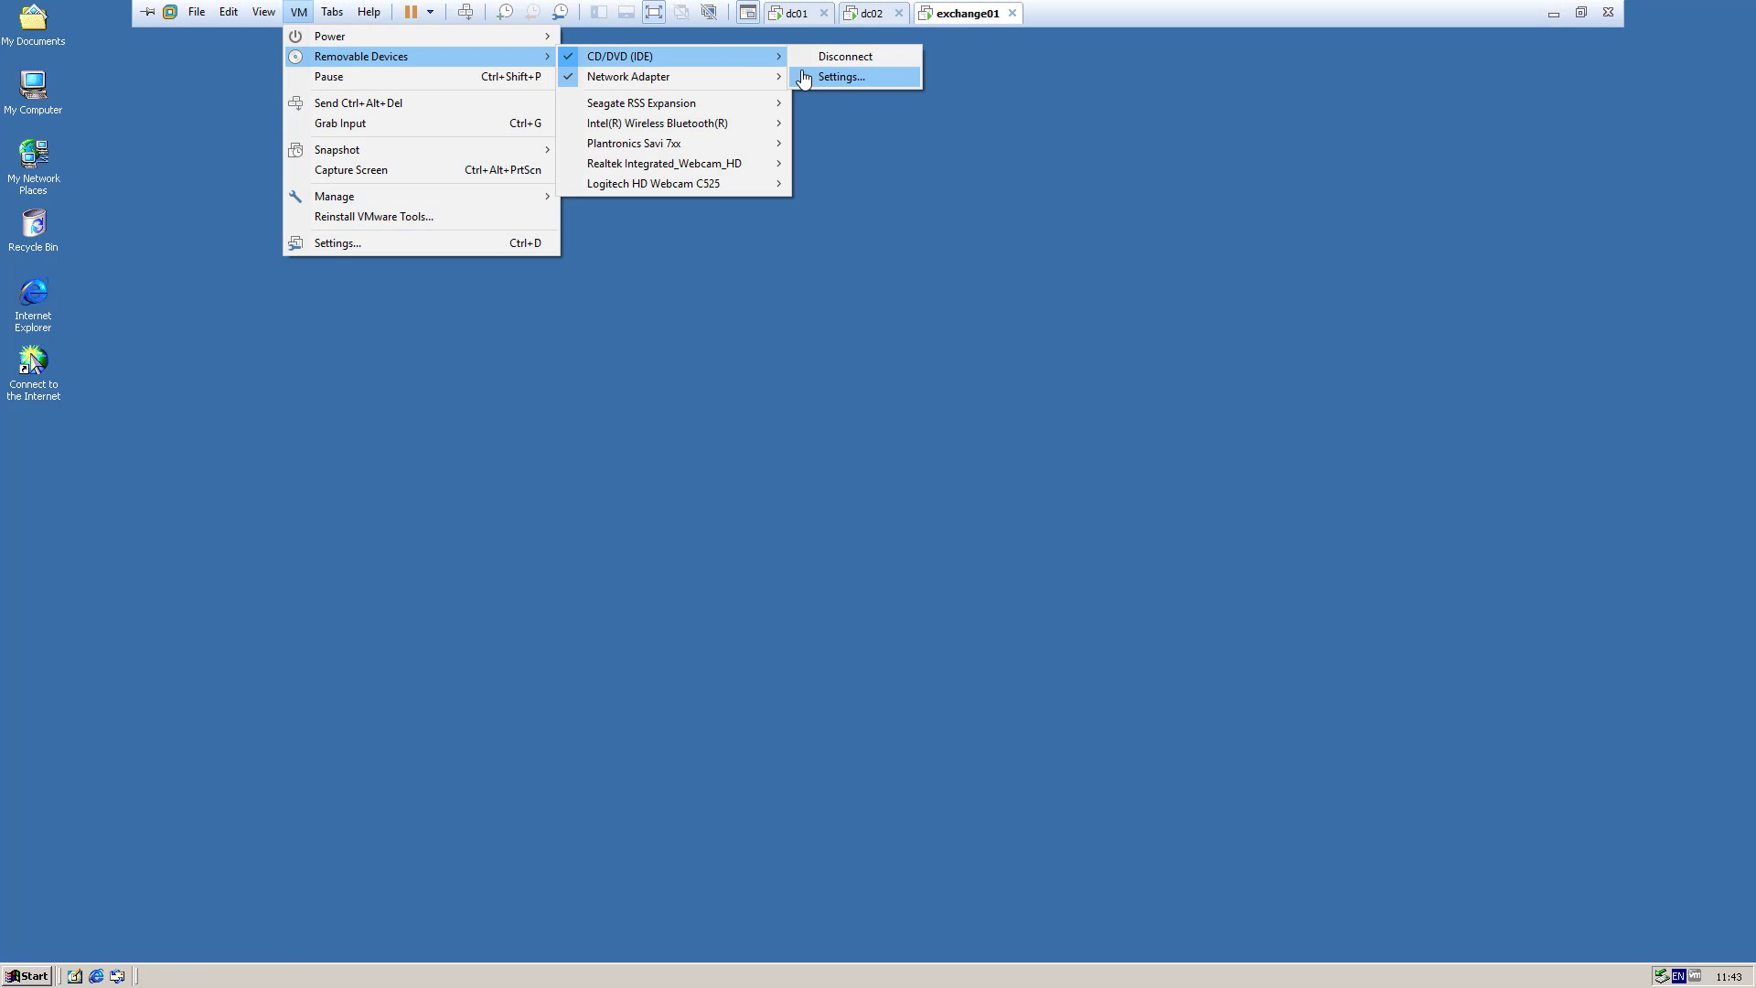
left_click(840, 76)
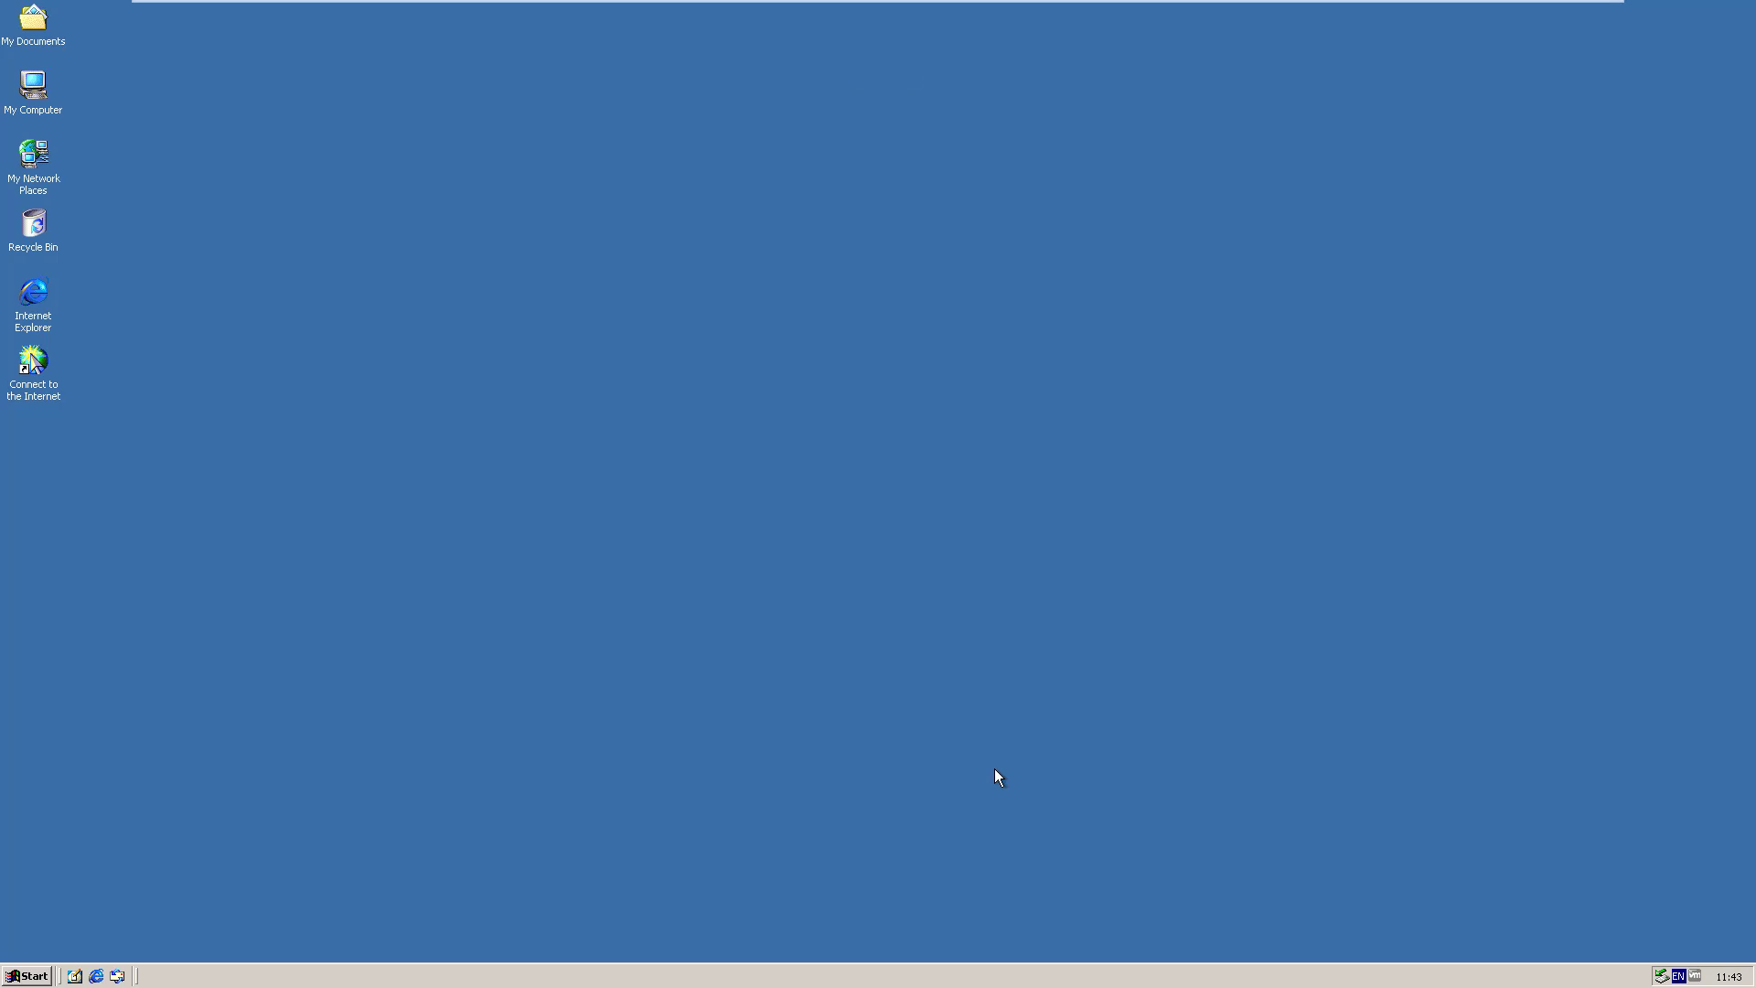
Open the file listing of the E2KEFPPEN (D:) disc from My Computer, bypassing its autoplay.
double_click(36, 84)
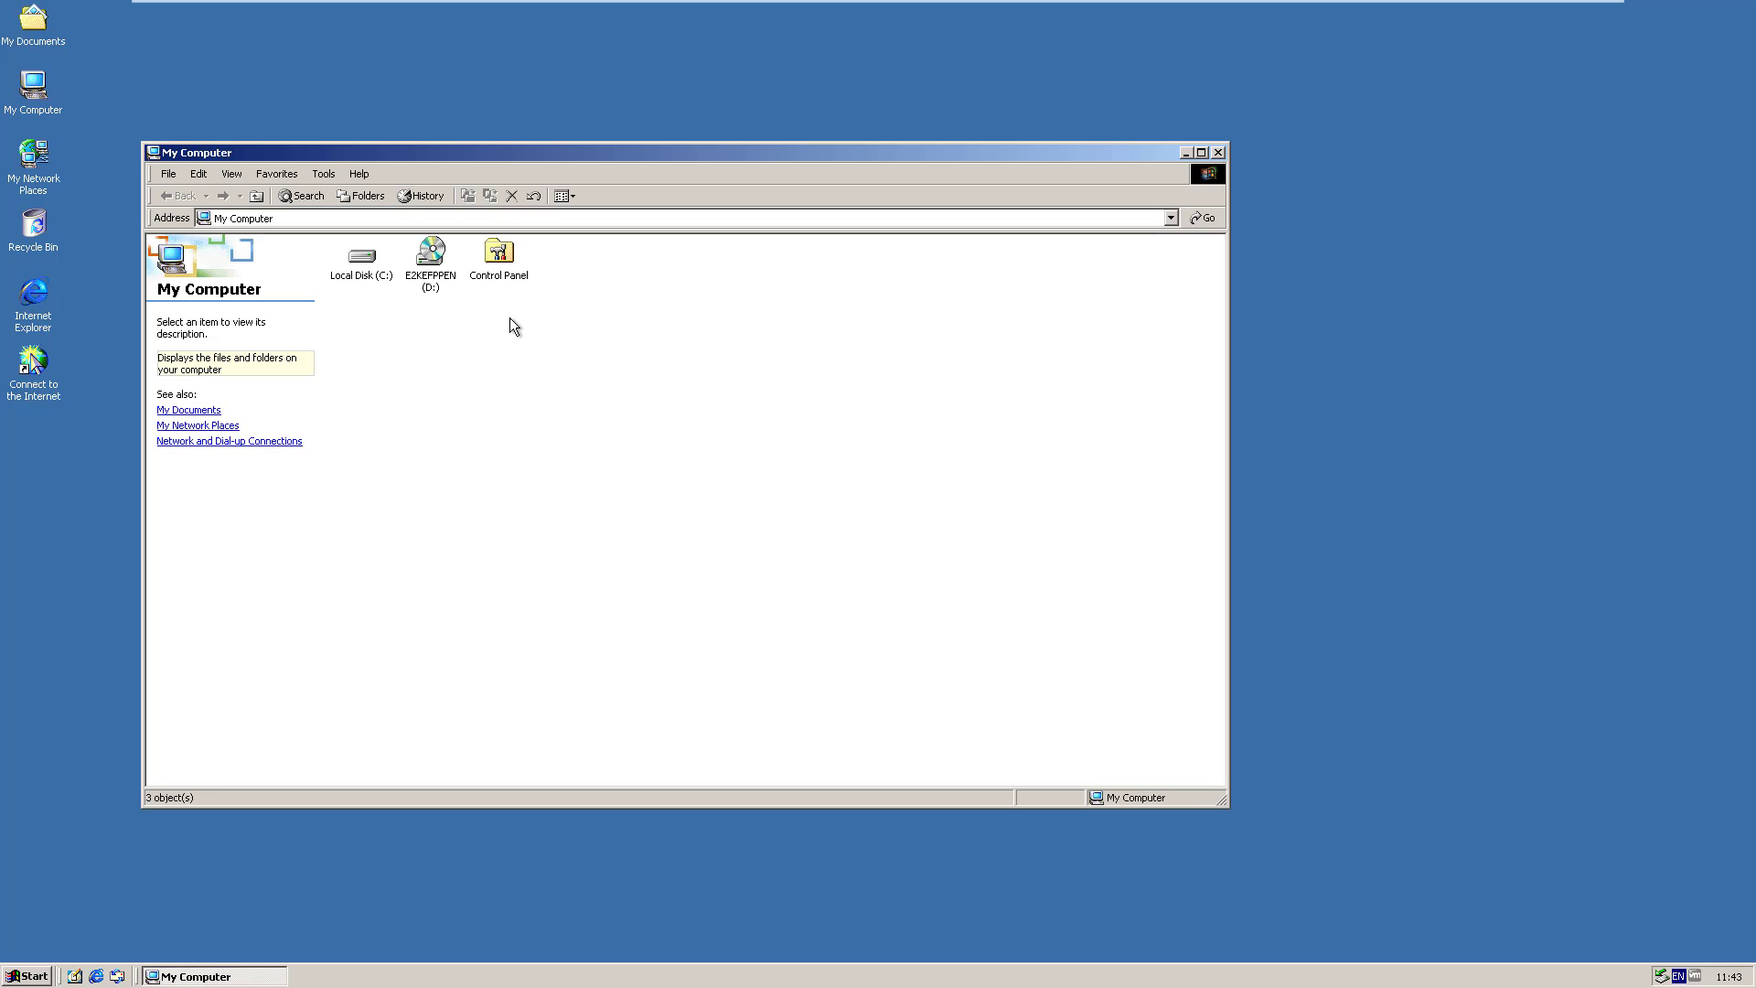
double_click(431, 261)
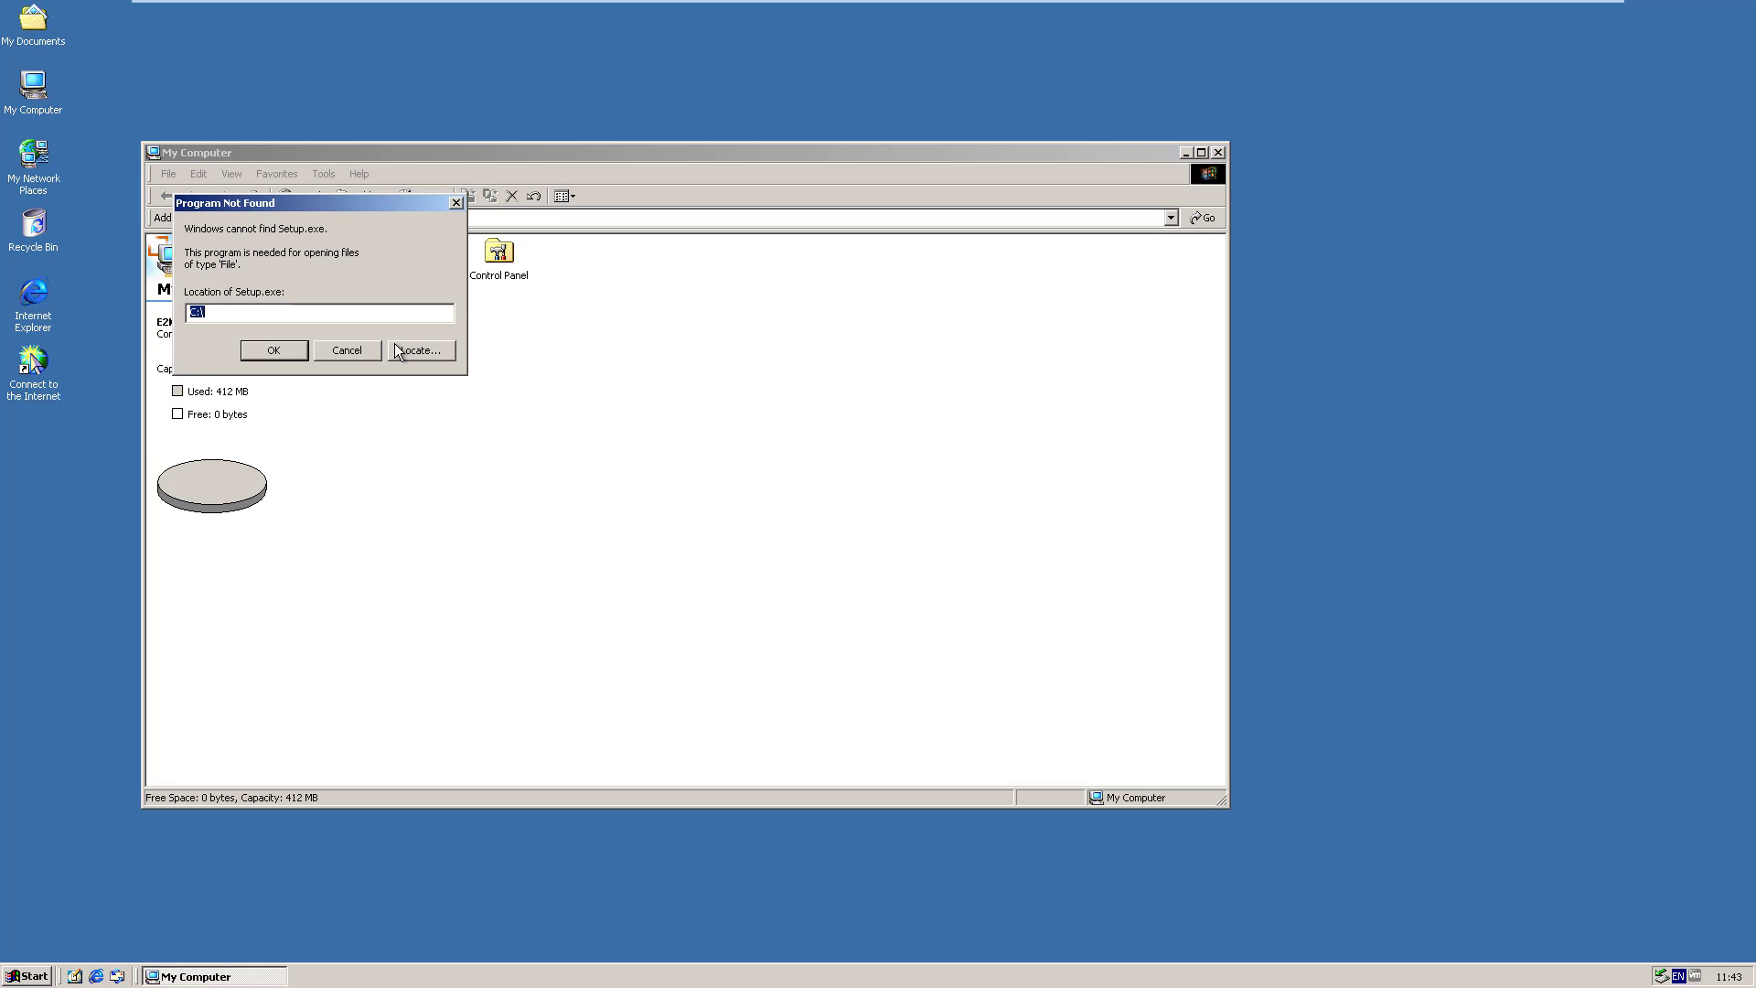
left_click(367, 351)
right_click(435, 261)
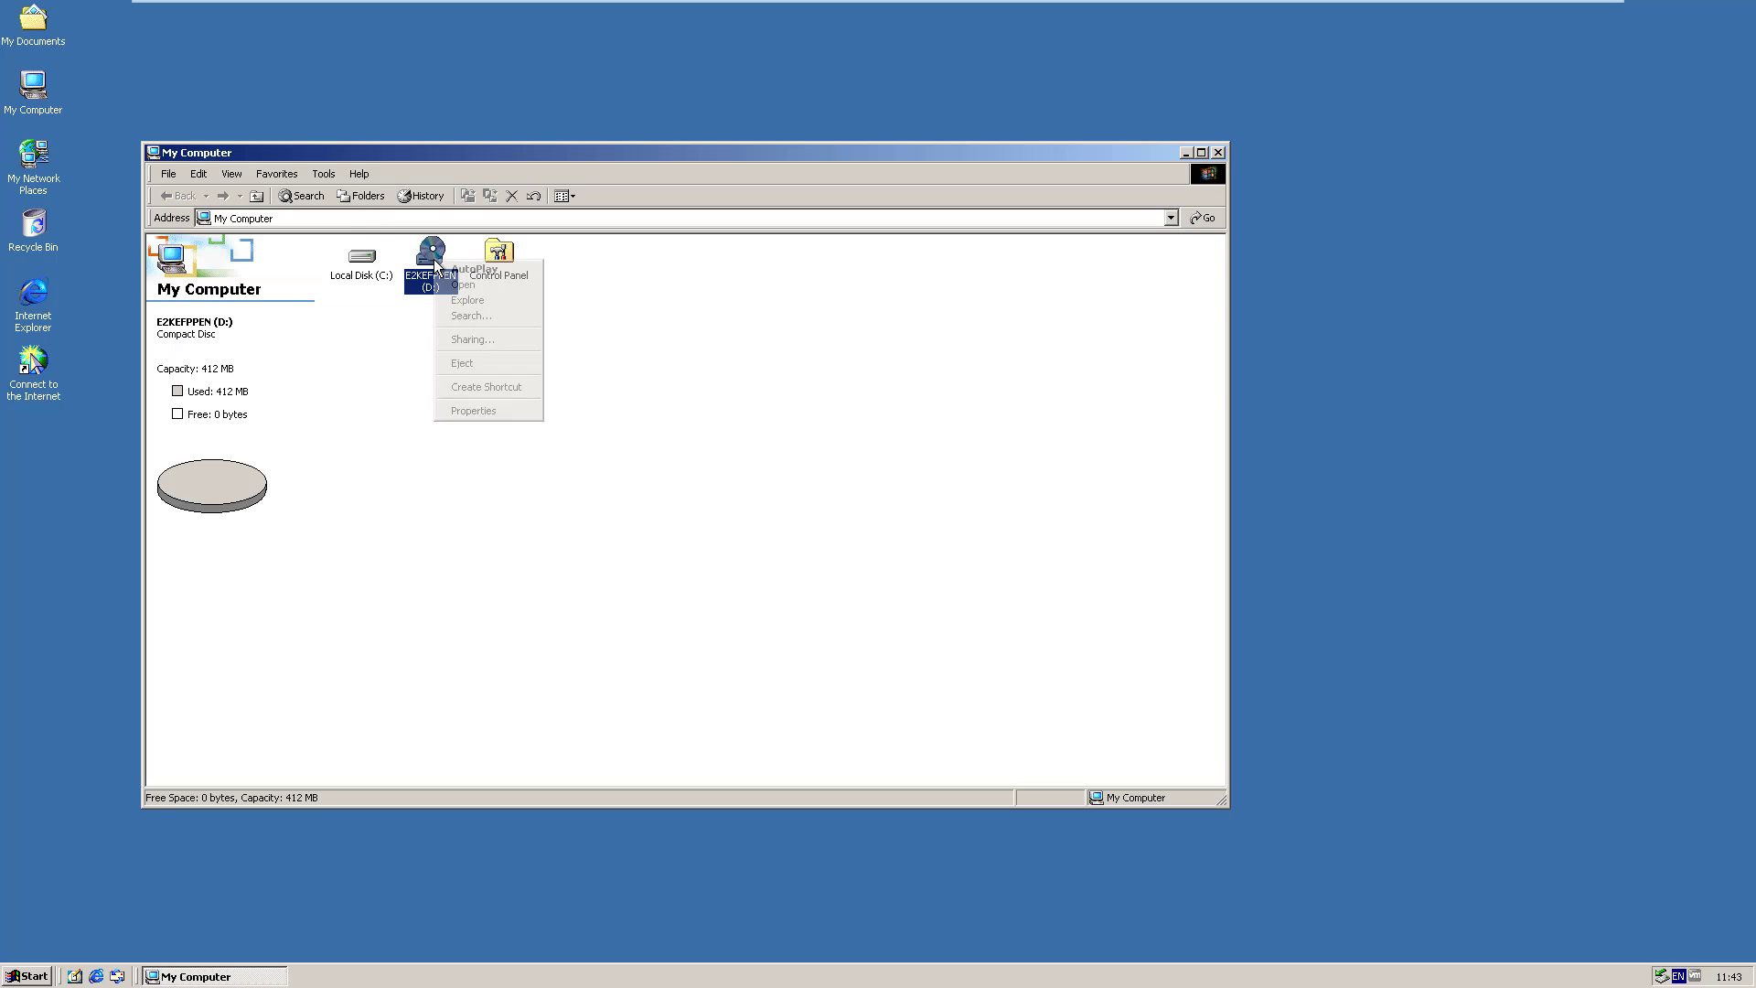
left_click(462, 284)
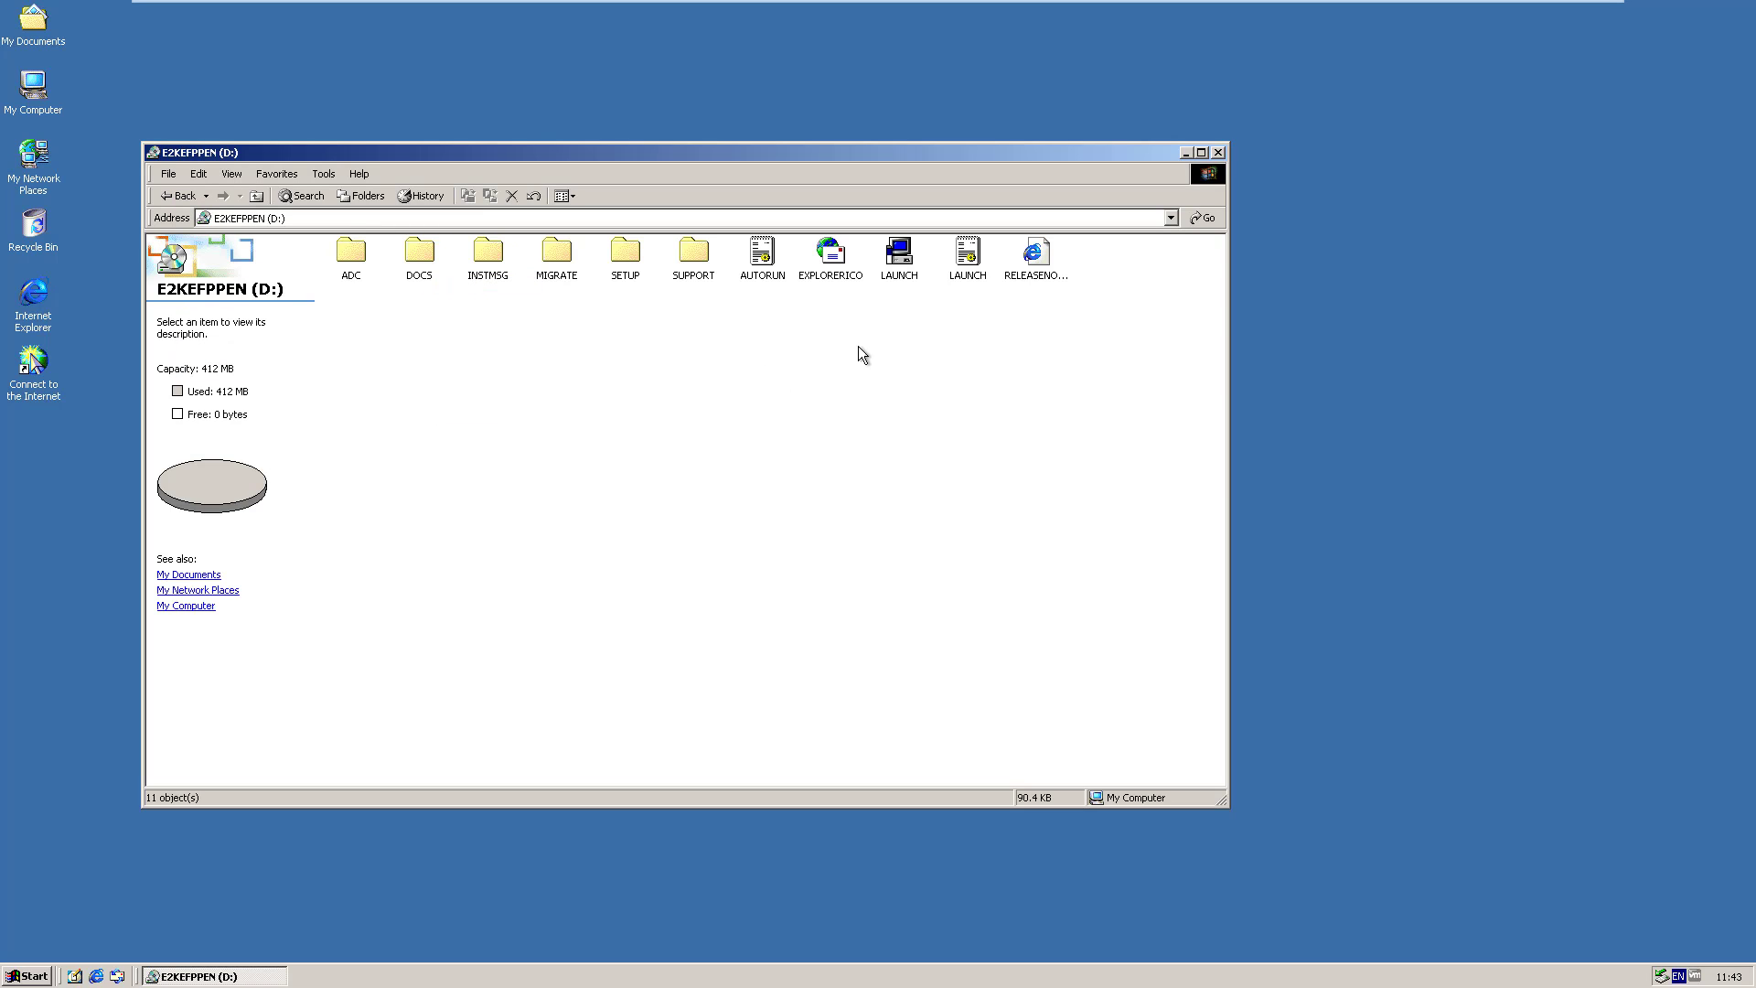
Launch the Exchange 2000 SETUP program from the disc's SETUP\I386 folder.
double_click(630, 257)
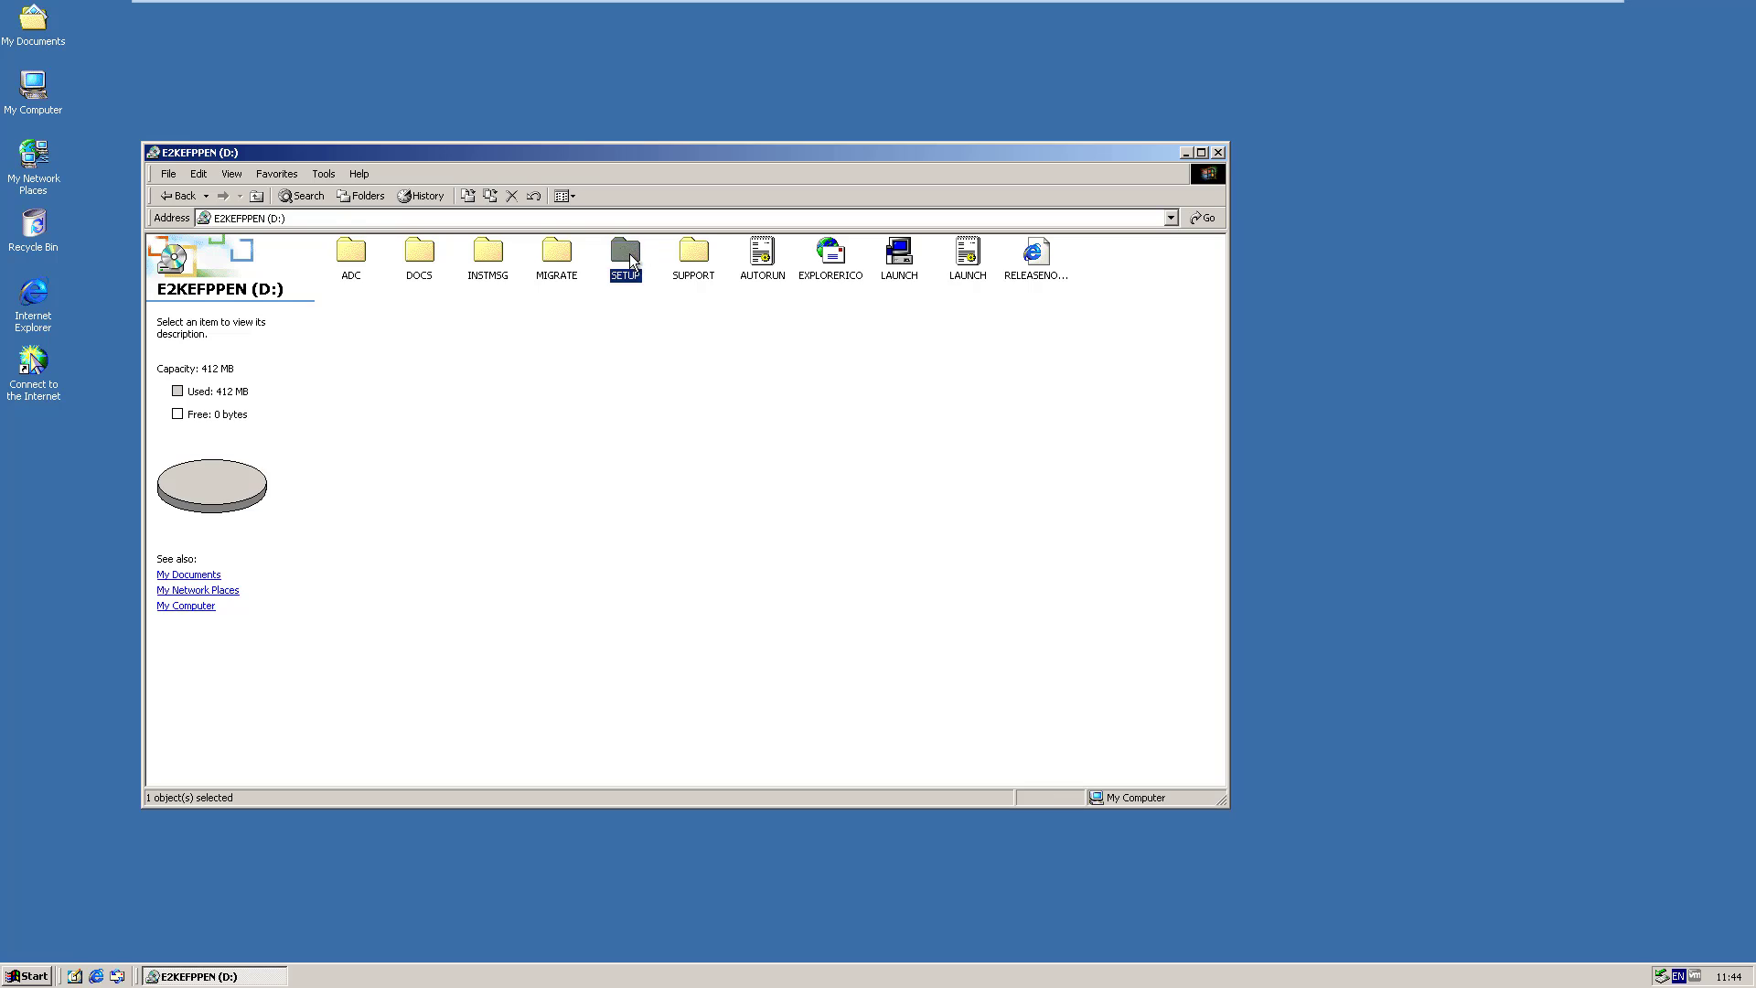
double_click(369, 249)
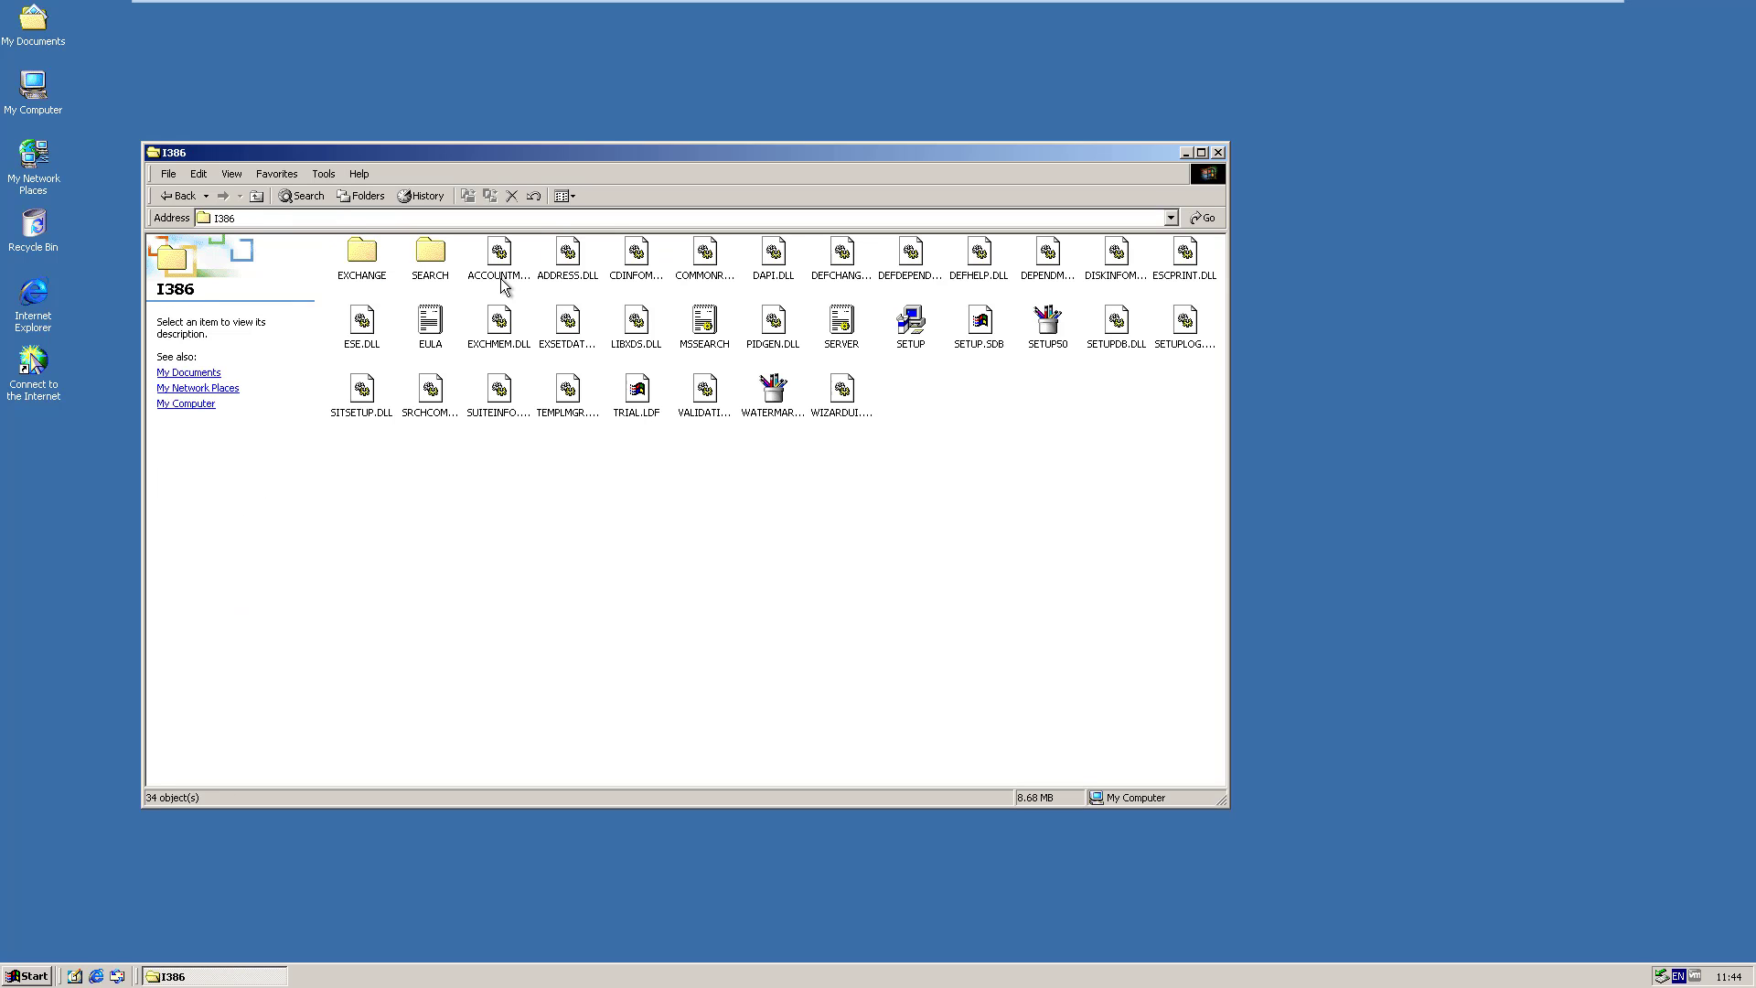
left_click(912, 327)
double_click(912, 327)
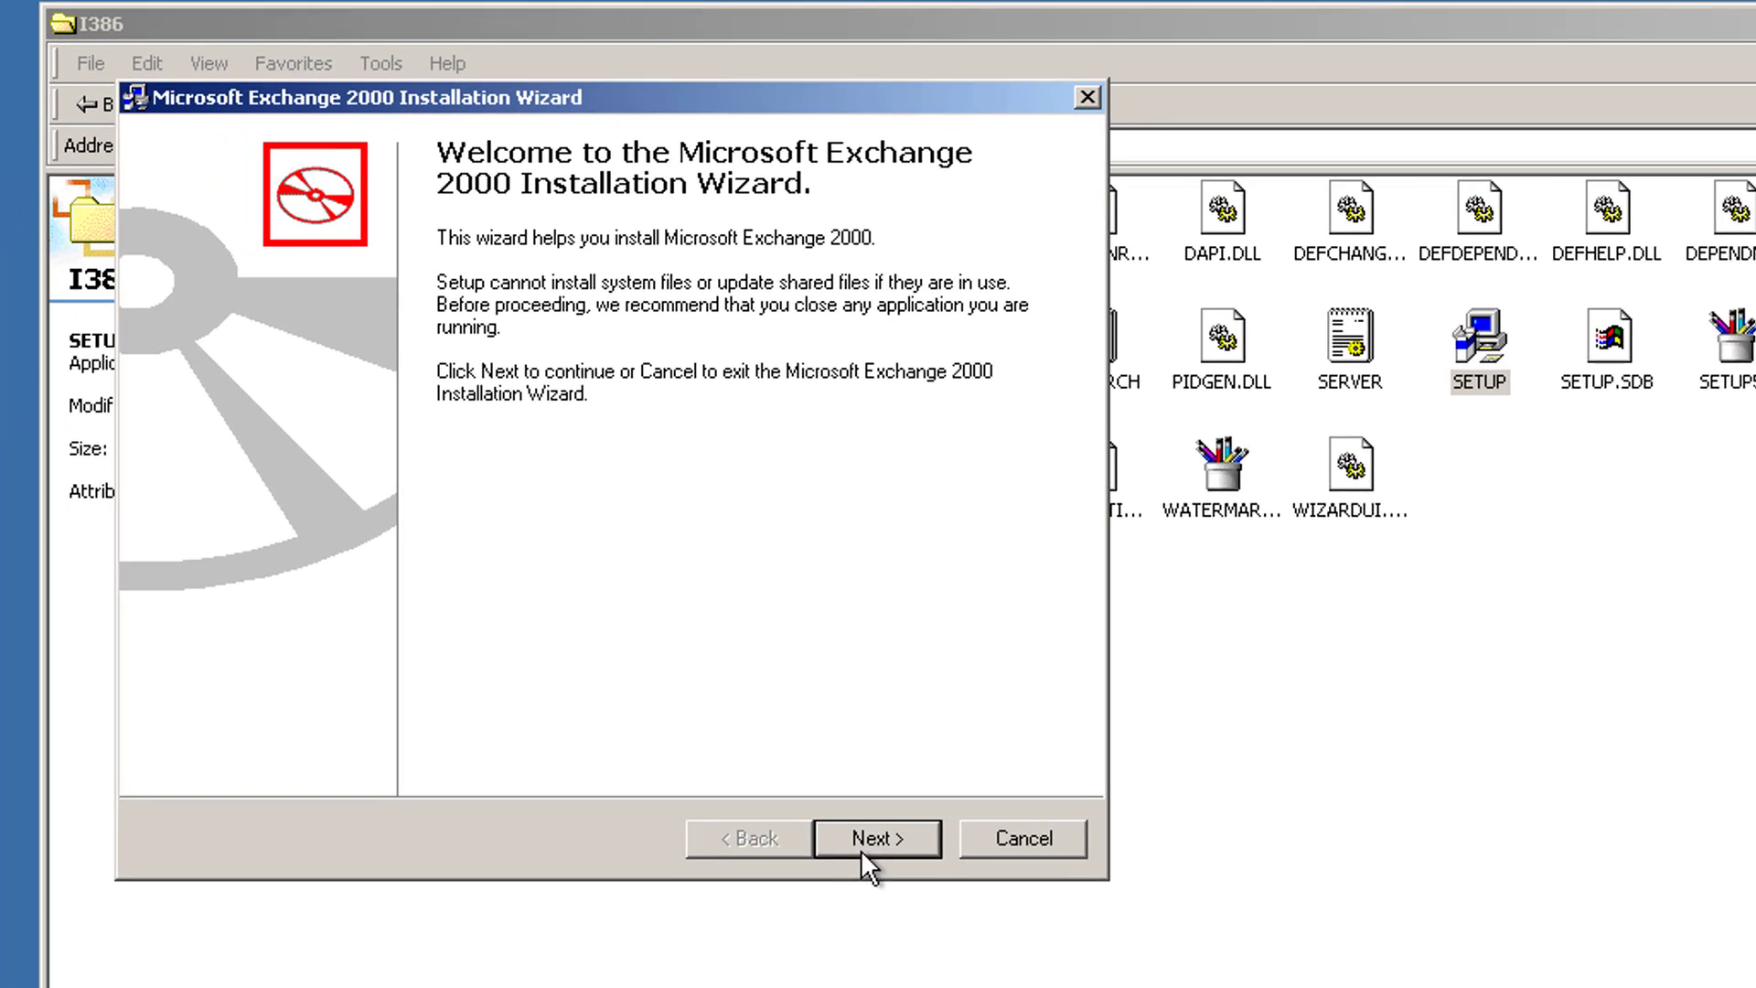
Begin the Exchange 2000 installation wizard and agree to the End-User License Agreement.
left_click(588, 587)
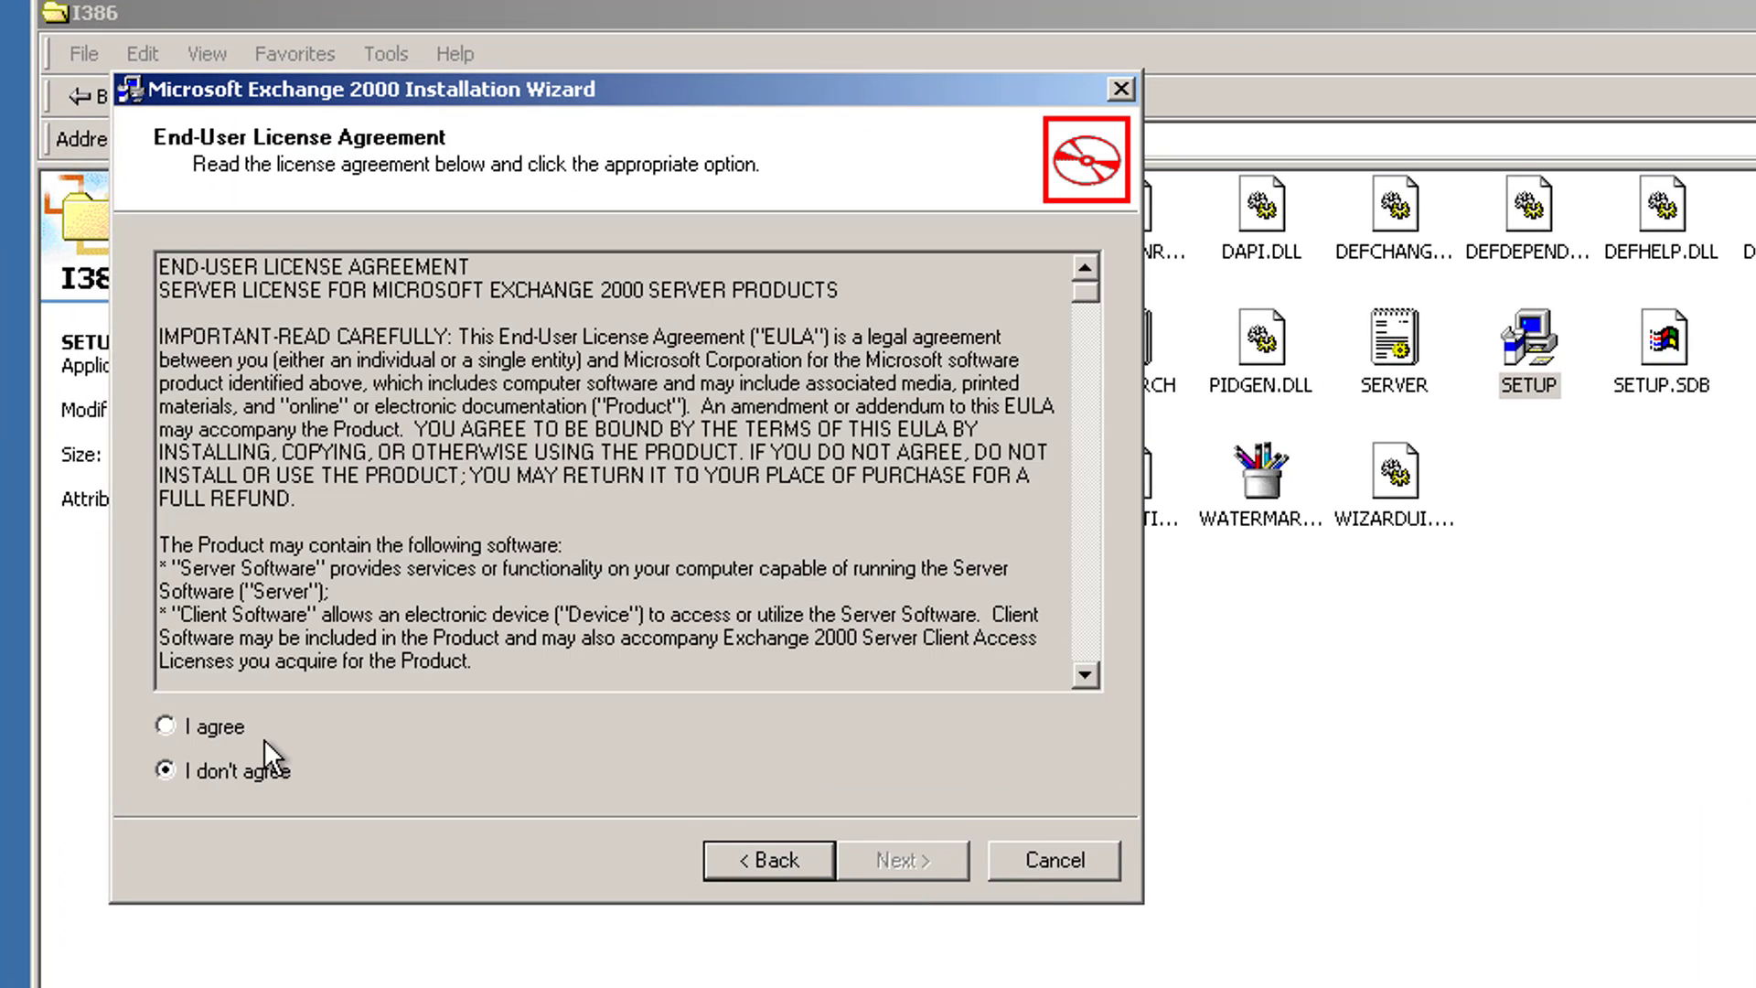
left_click(263, 736)
left_click(903, 861)
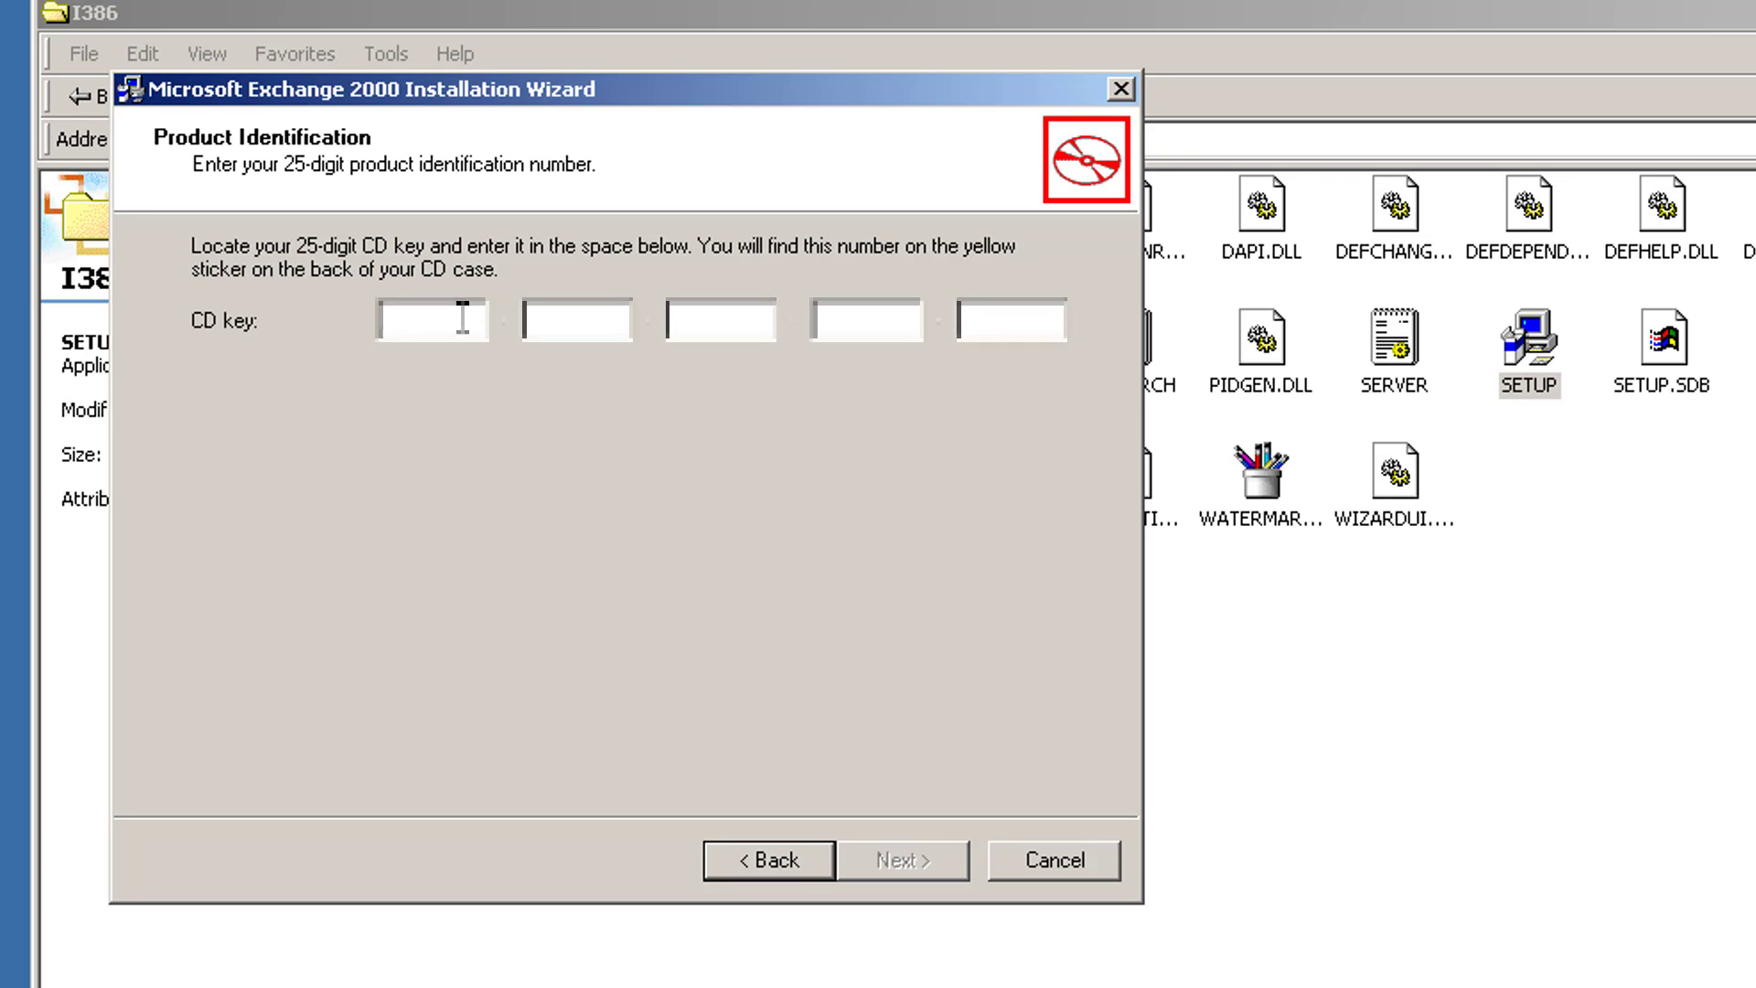
Enter the 25-digit CD key for product identification and proceed to component selection.
type("****")
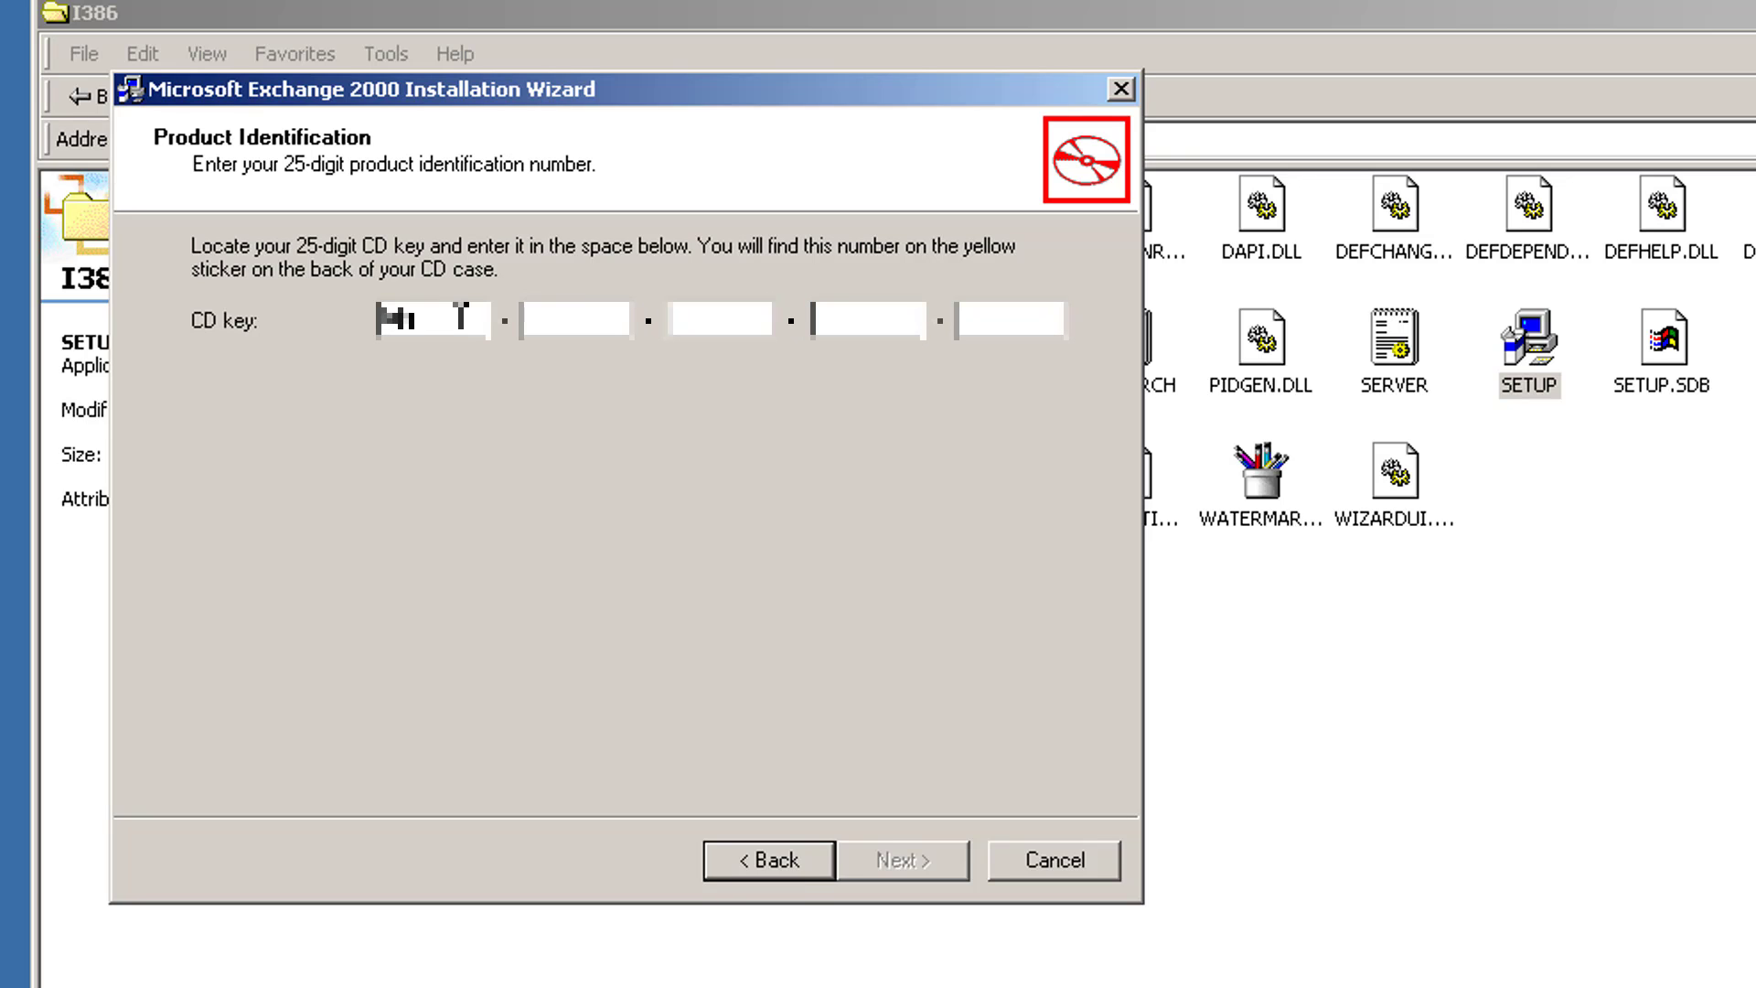
type("*******************")
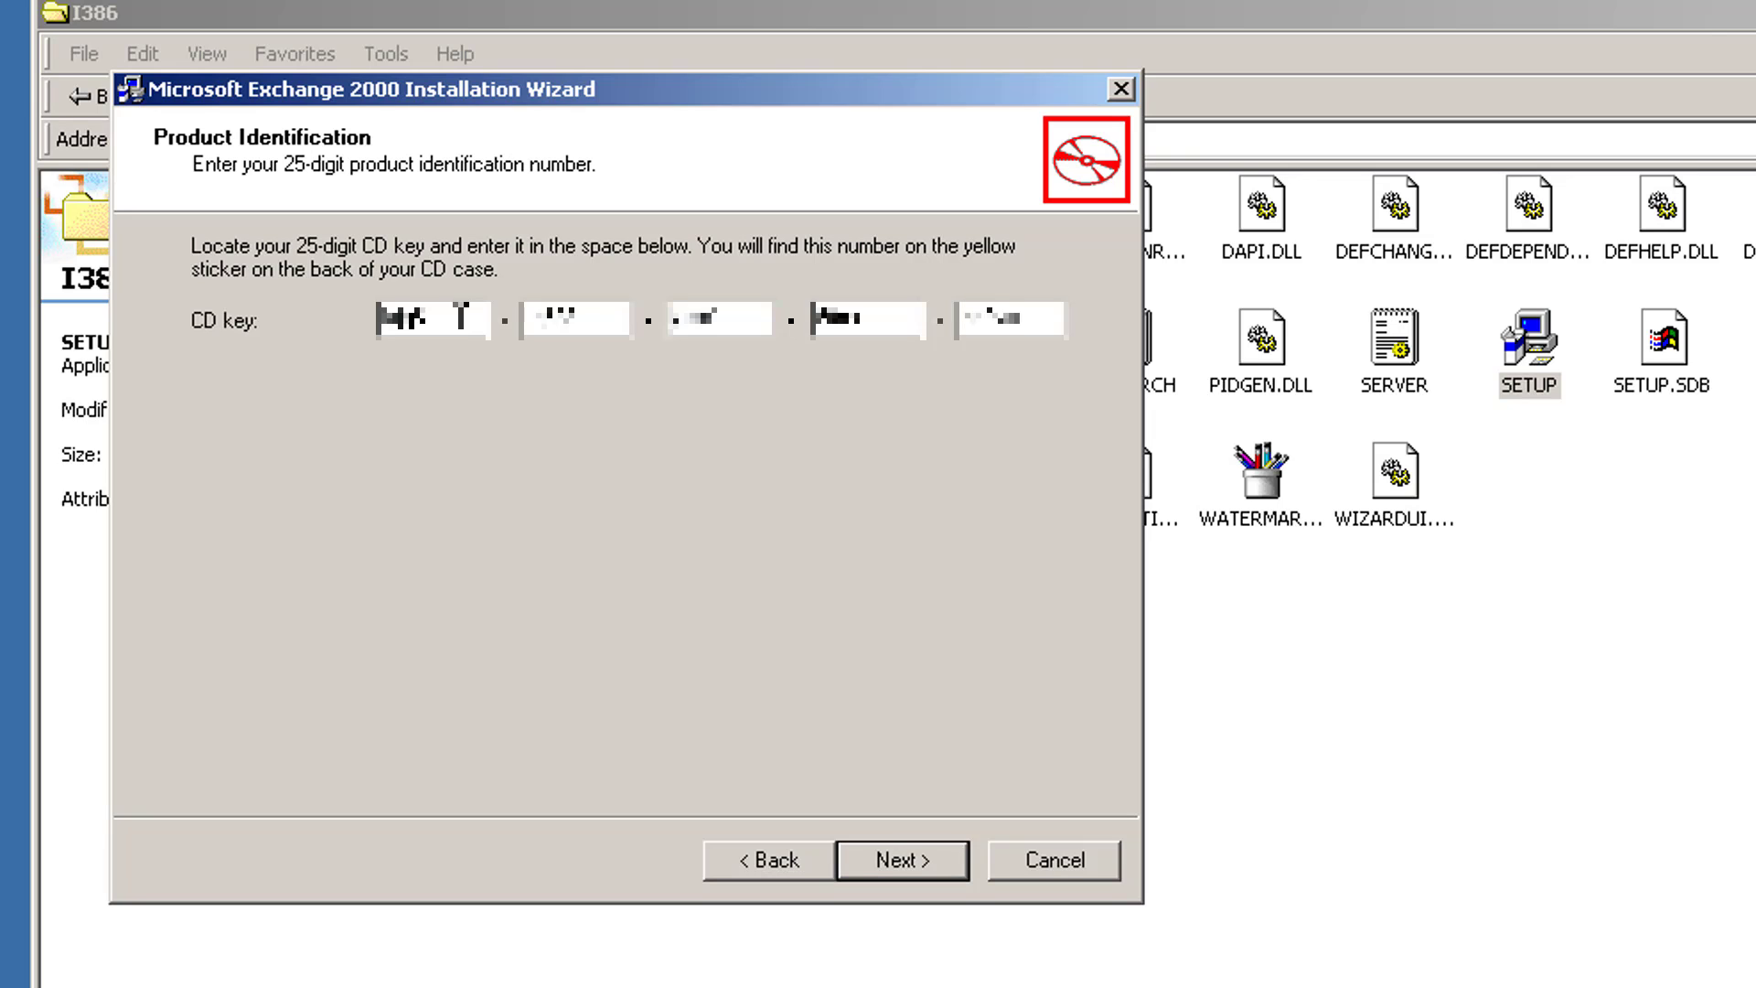
left_click(891, 867)
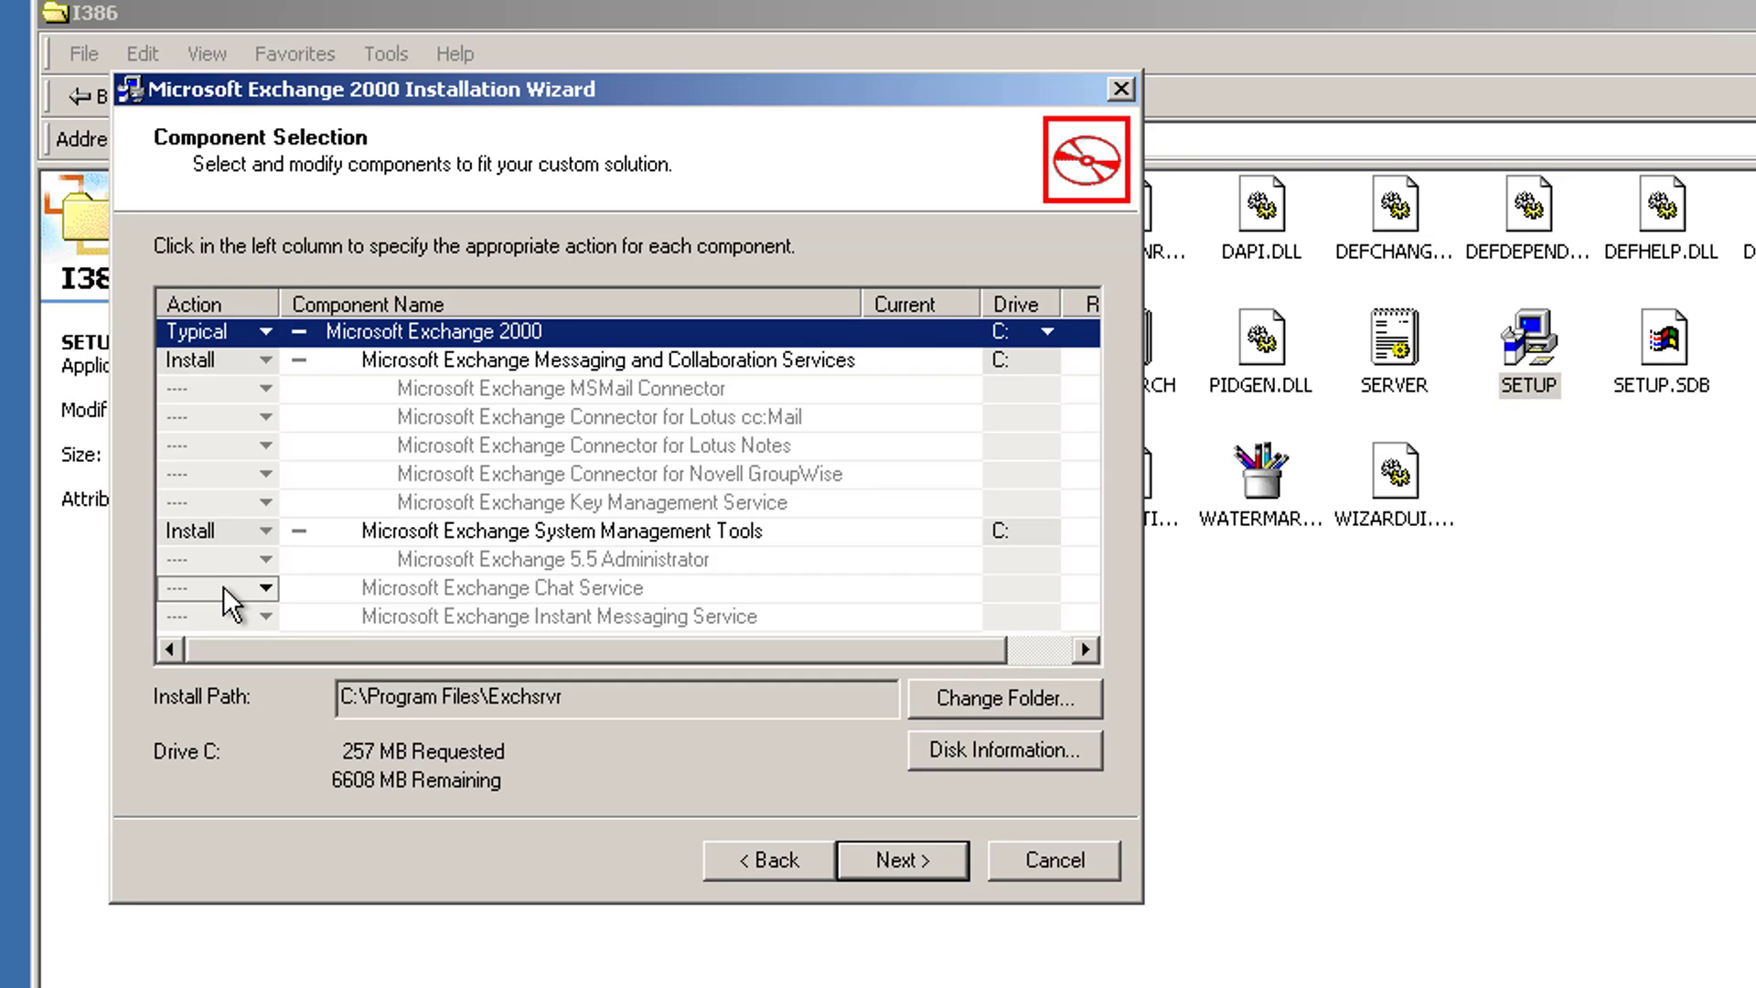
Check the available actions for Microsoft Exchange Chat Service, then accept the Typical component selection for drive C.
left_click(264, 587)
left_click(545, 576)
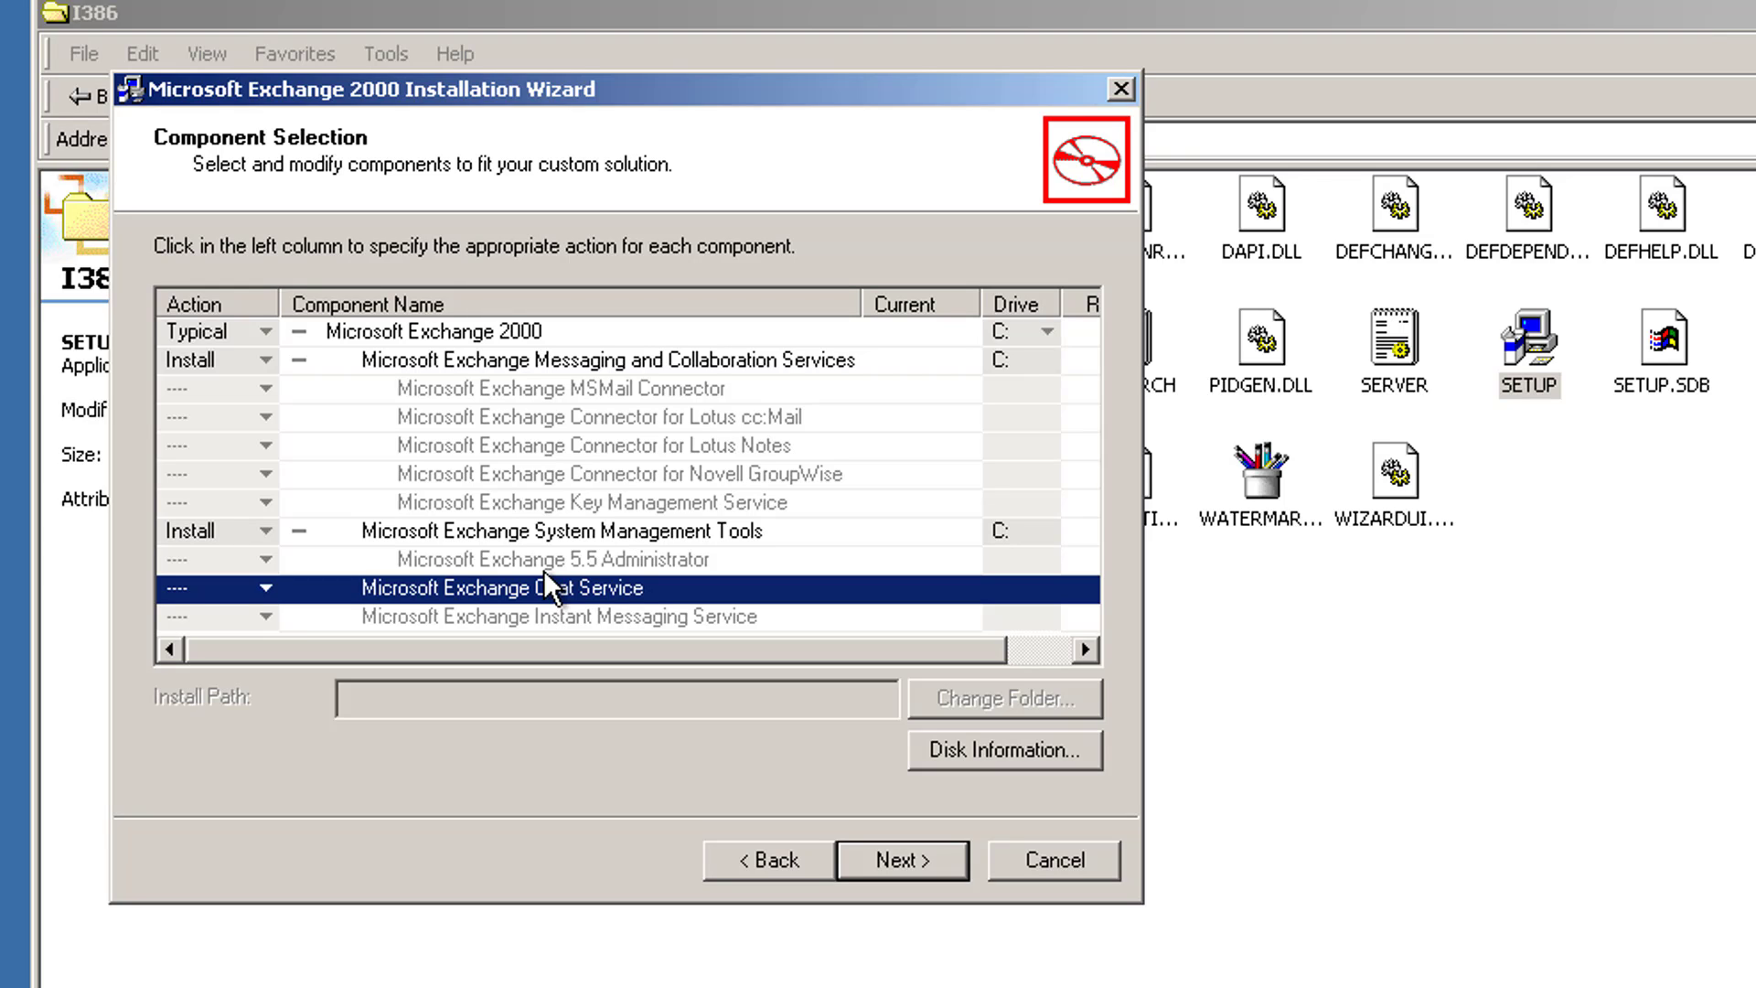
left_click(883, 859)
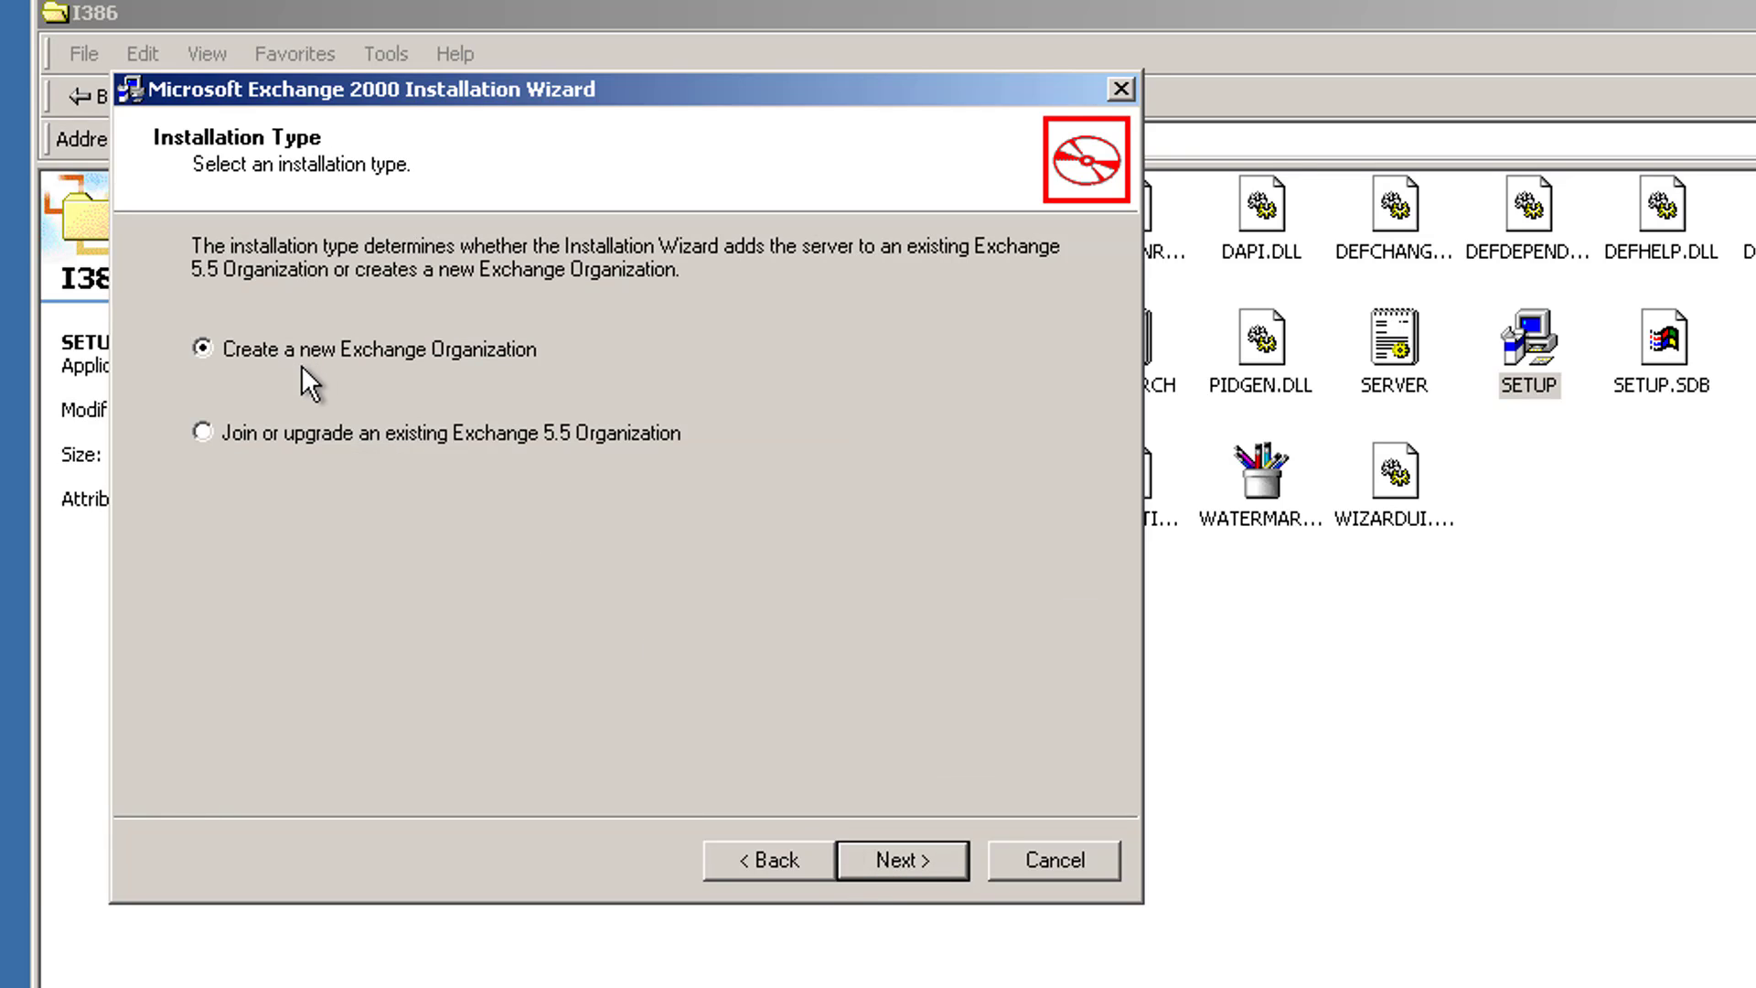
Choose to create a new Exchange Organization and name it Limelight.
left_click(893, 861)
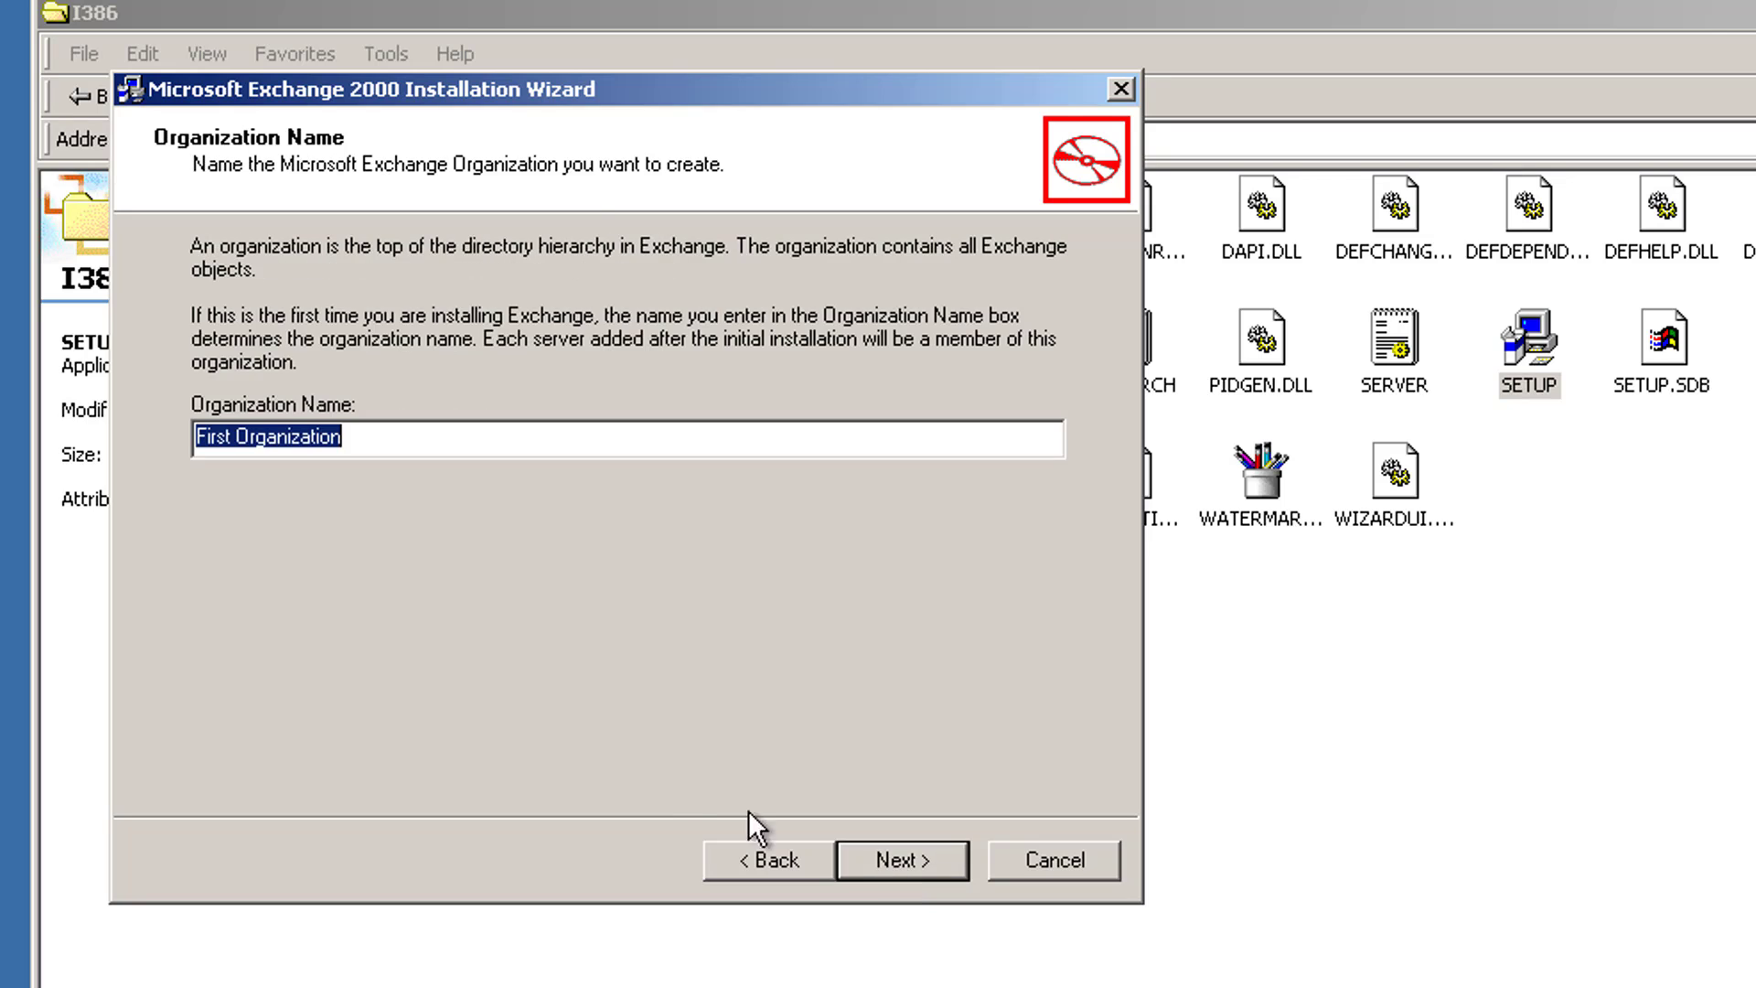
type("Li")
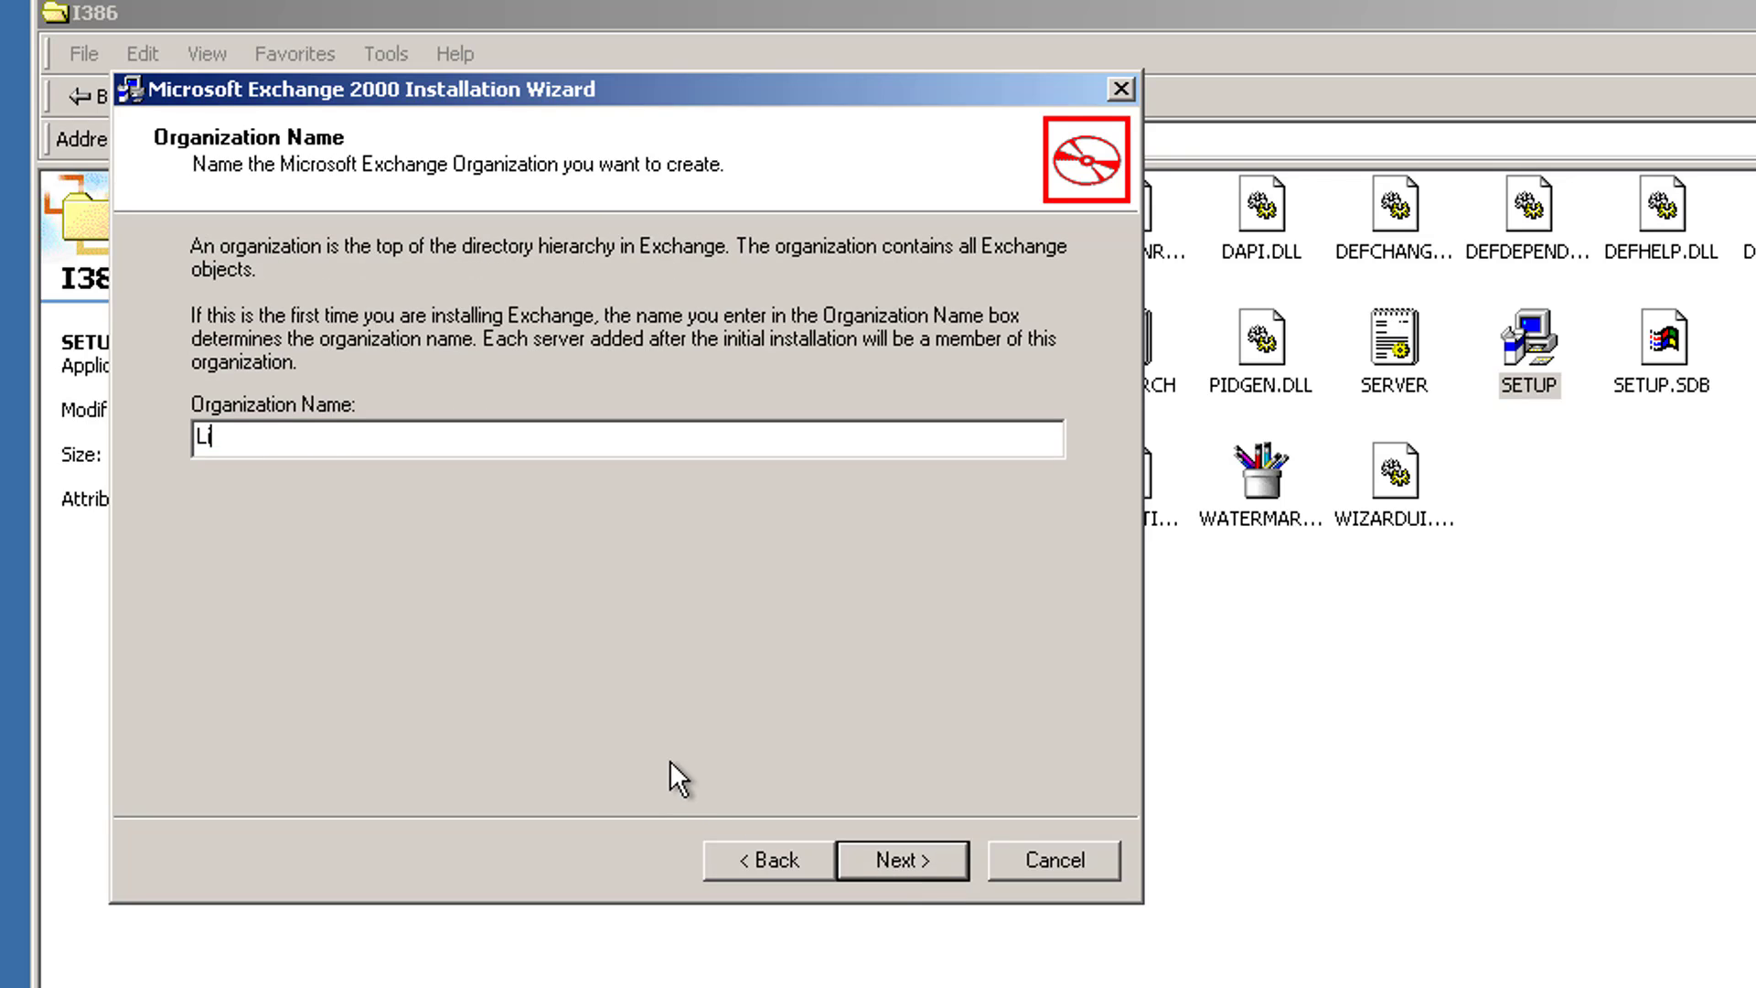
type("melight")
key("Return")
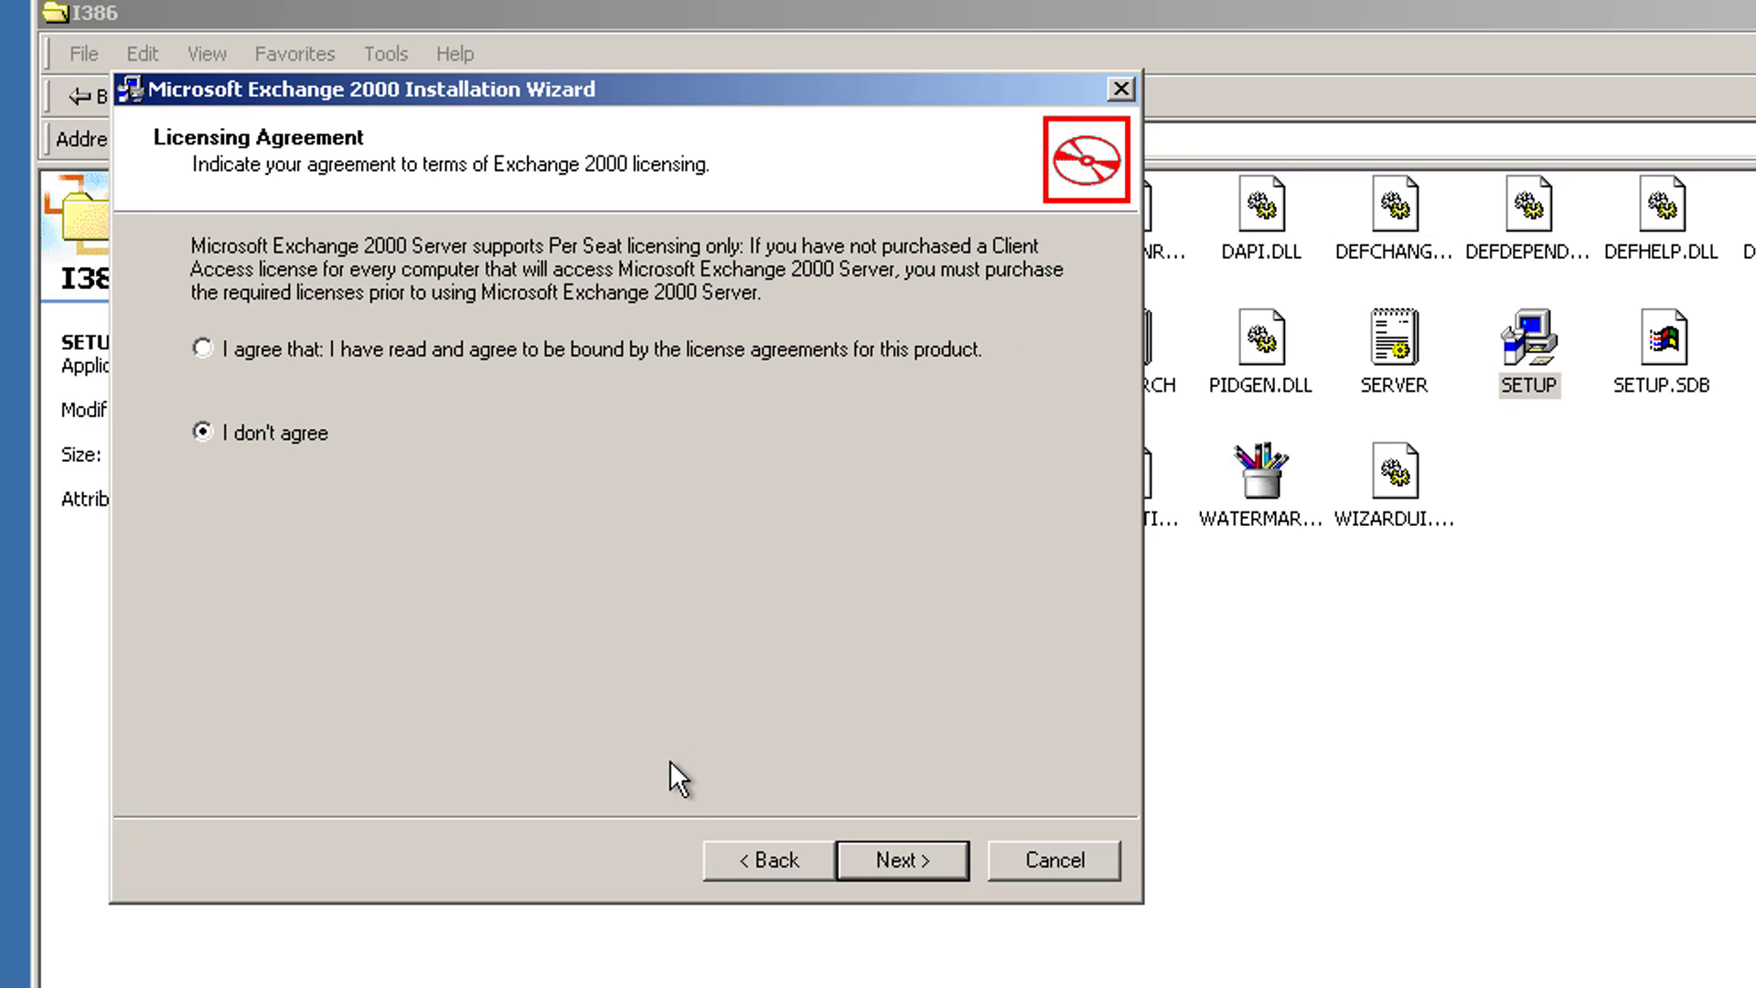
Agree to the Per Seat licensing terms, install the components listed in the summary, and finish the wizard.
left_click(348, 351)
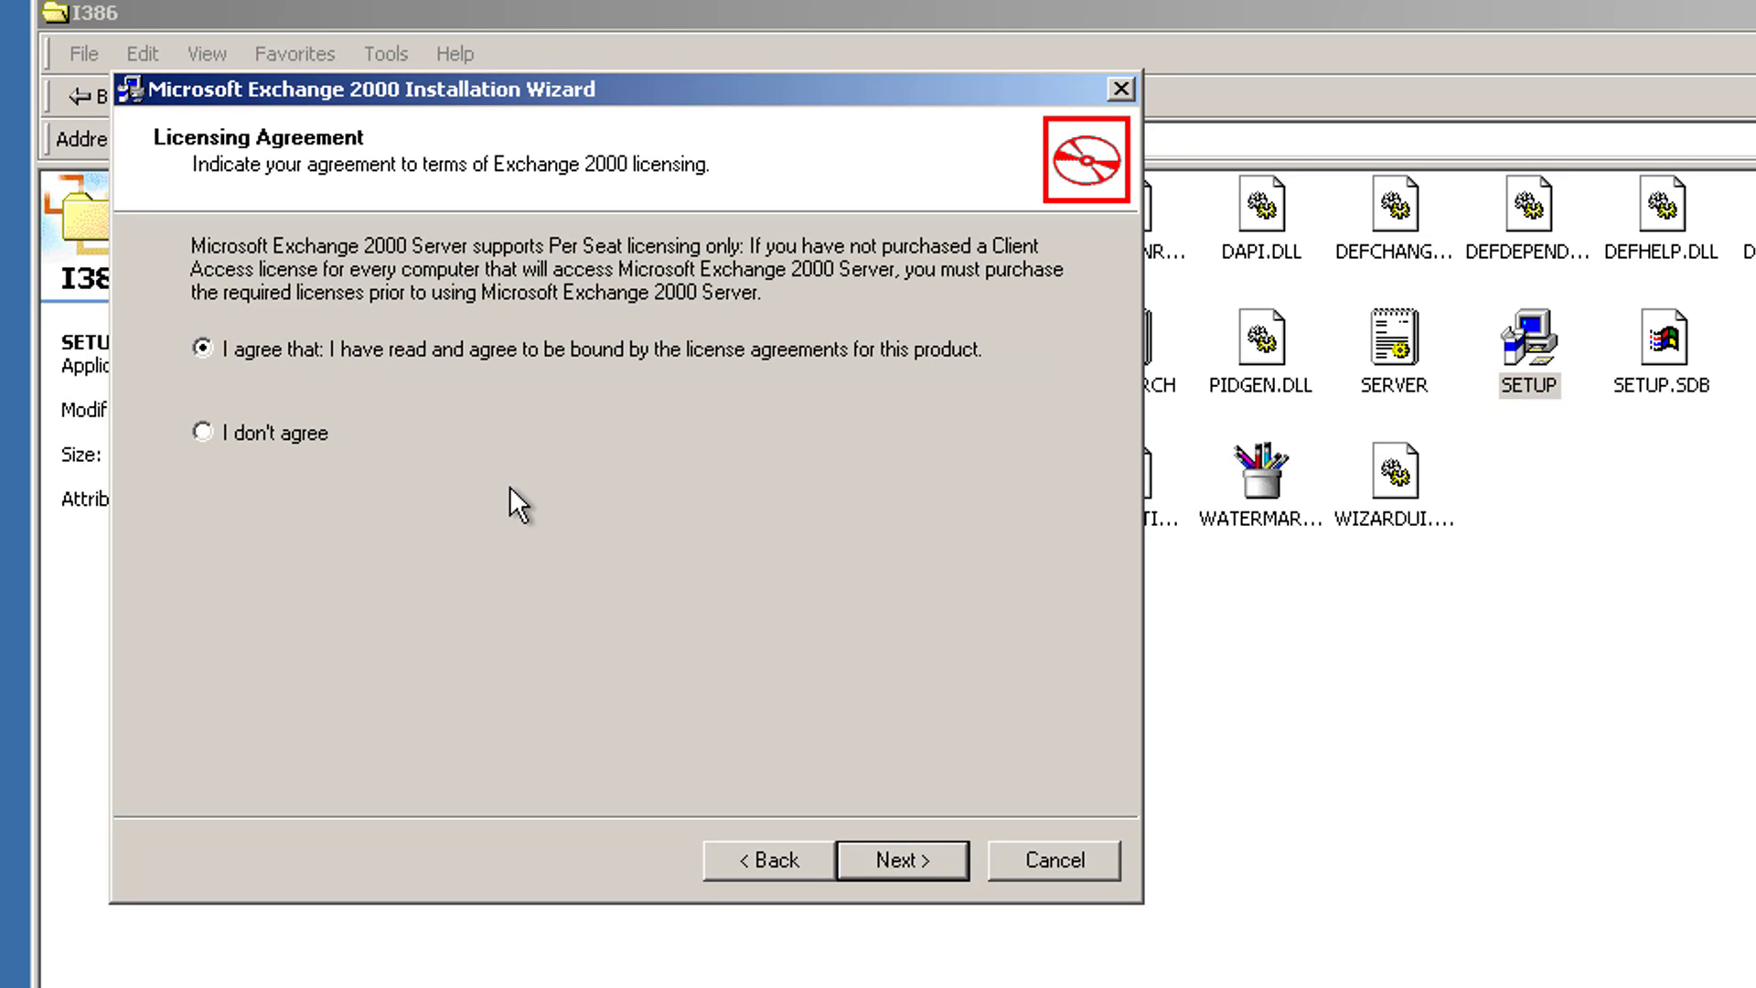
left_click(891, 862)
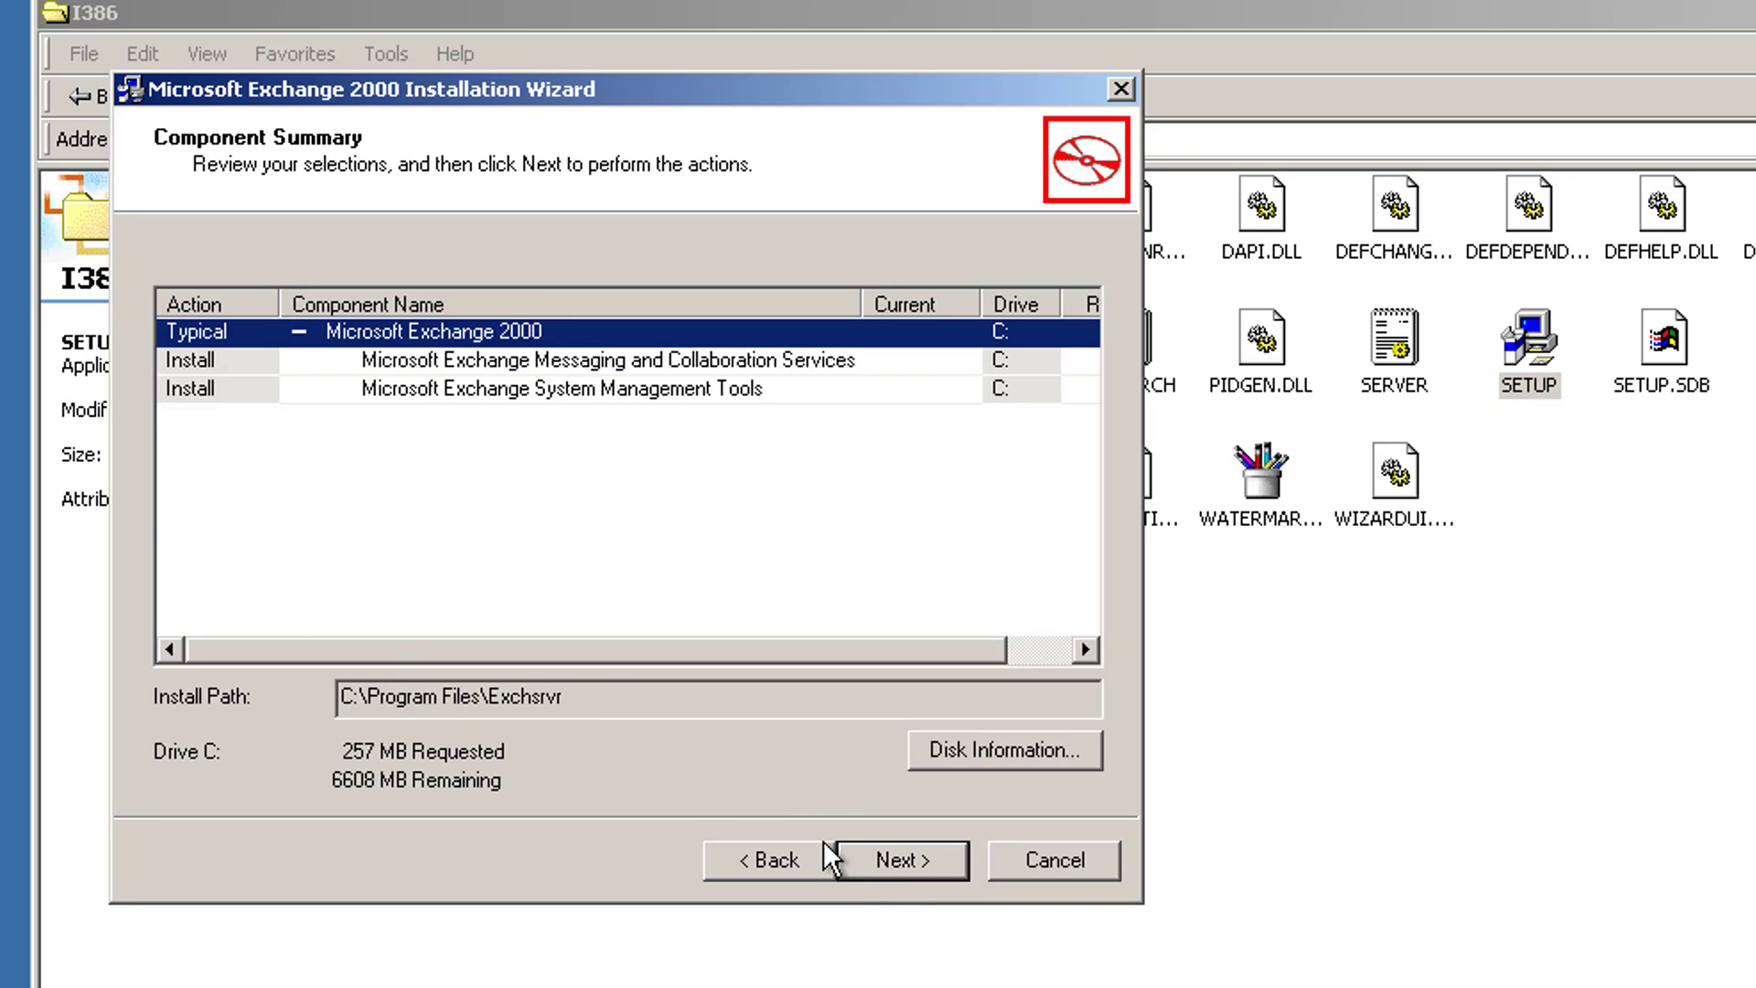
left_click(889, 854)
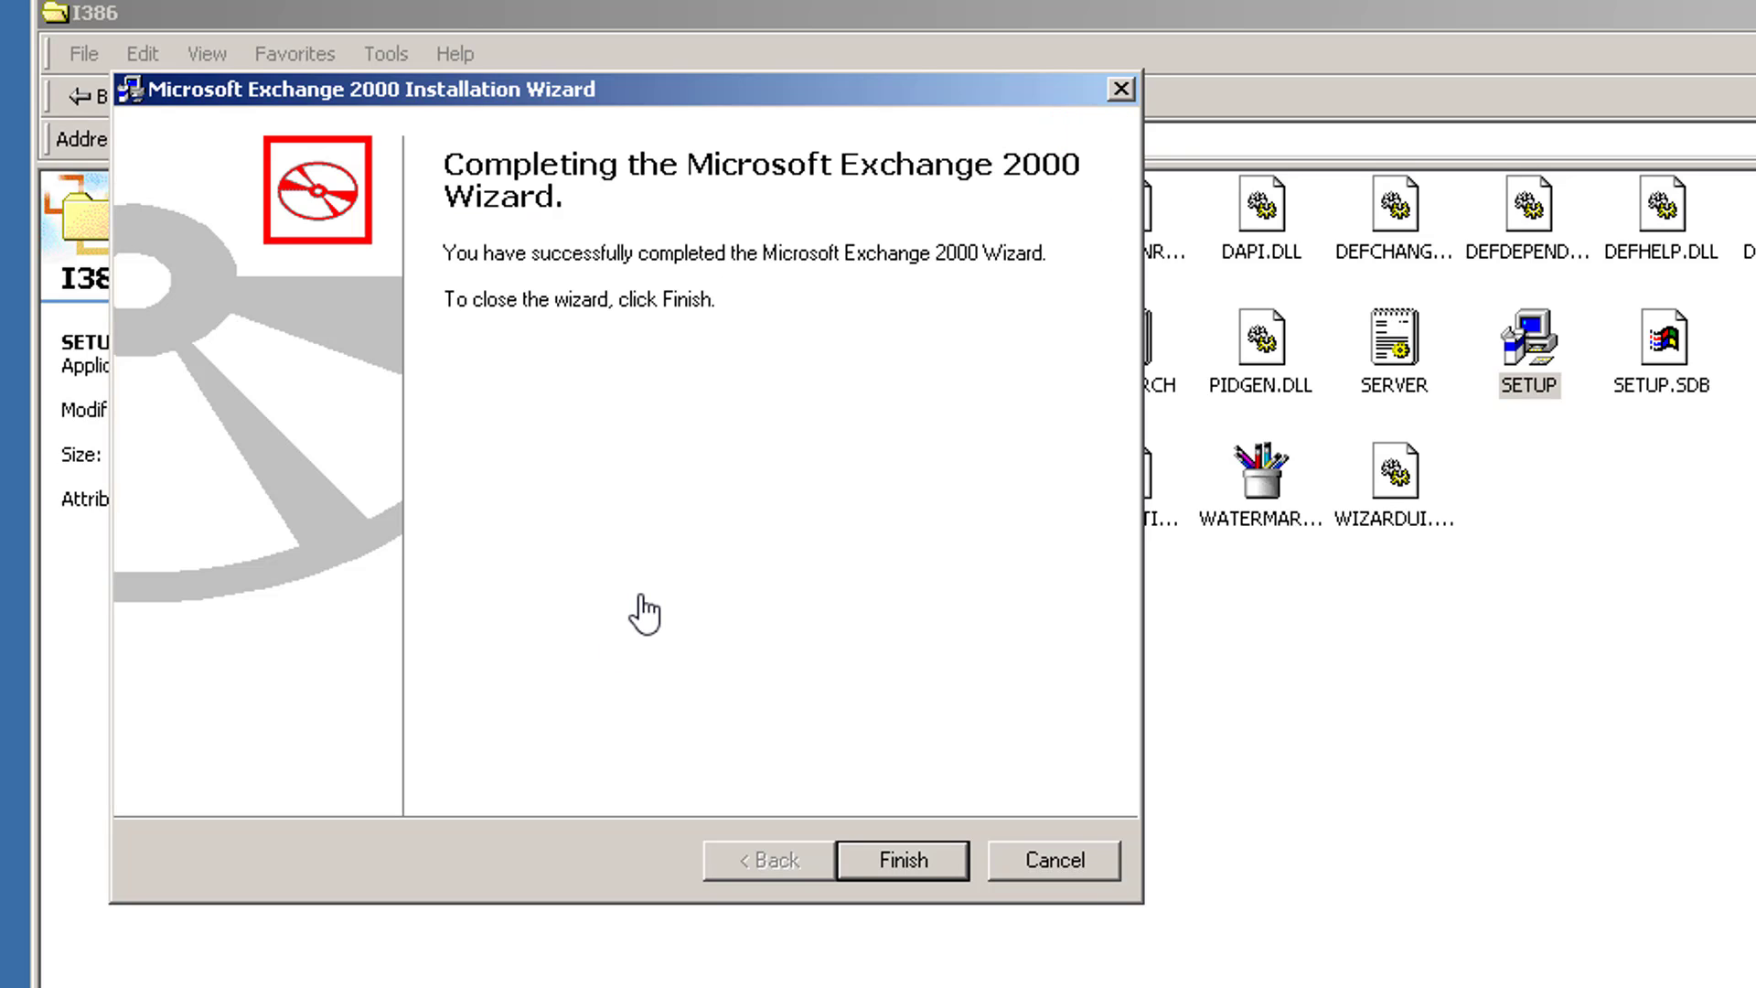
left_click(918, 869)
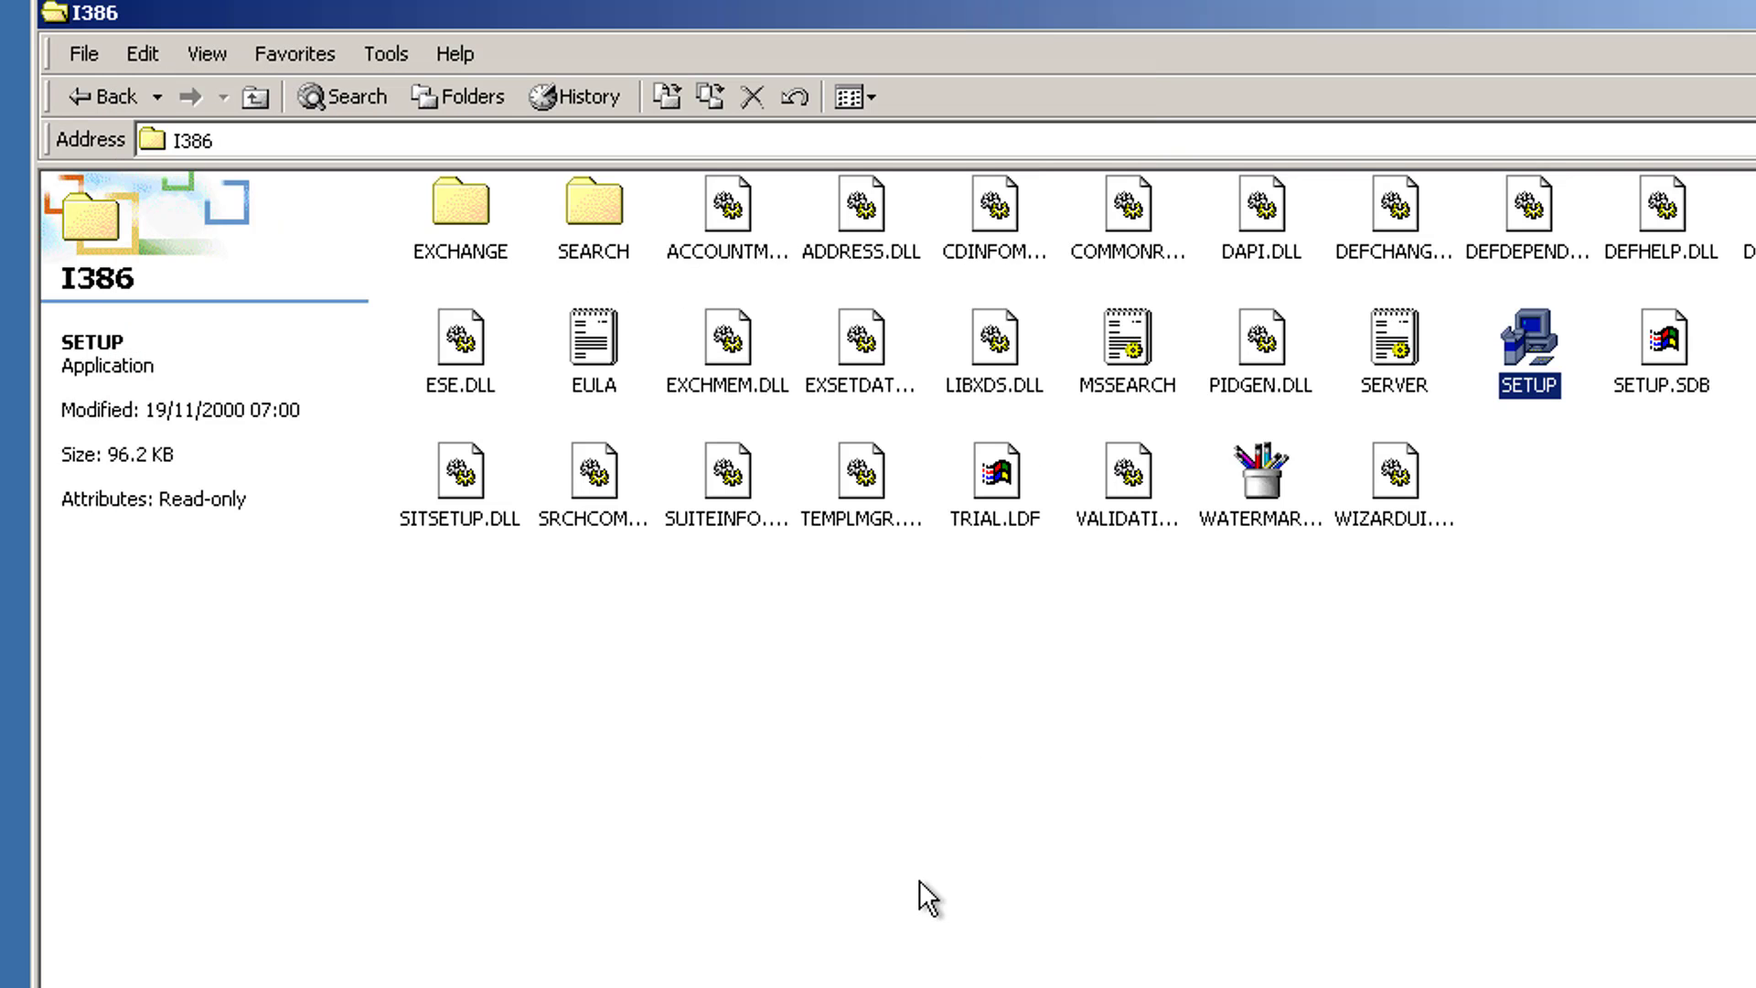
Open System Manager from the Microsoft Exchange program group and maximize its window.
left_click(29, 976)
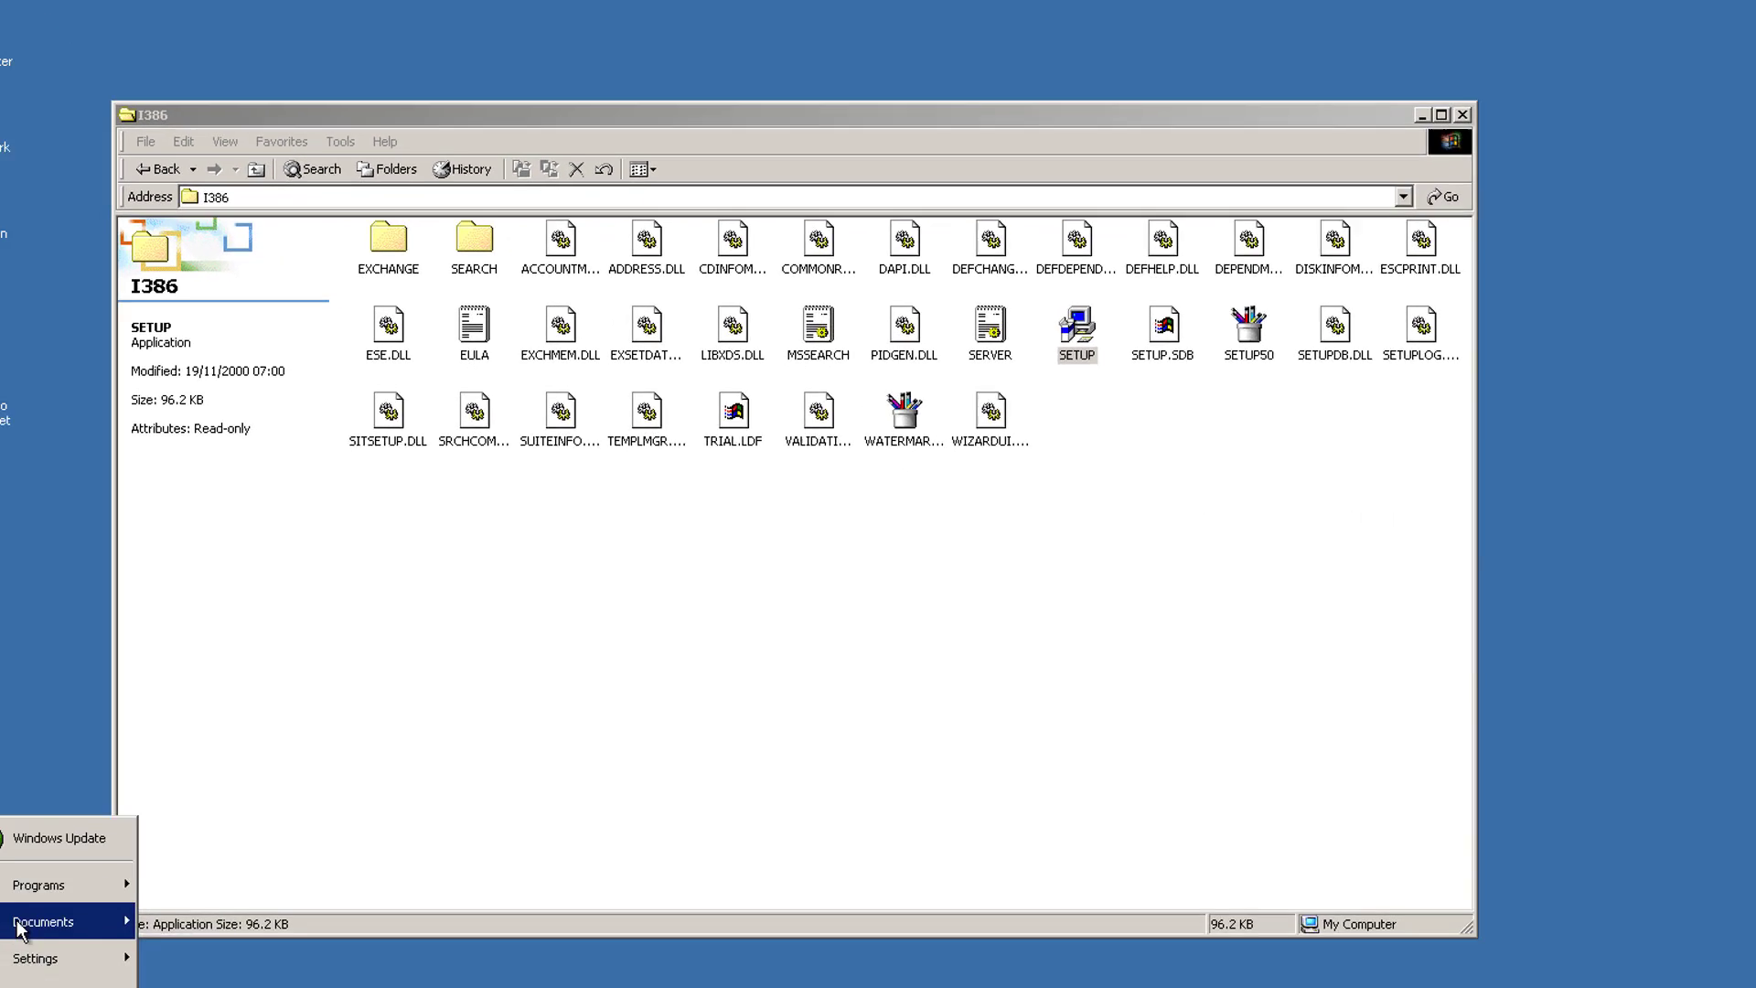
mouse_move(75, 773)
mouse_move(235, 858)
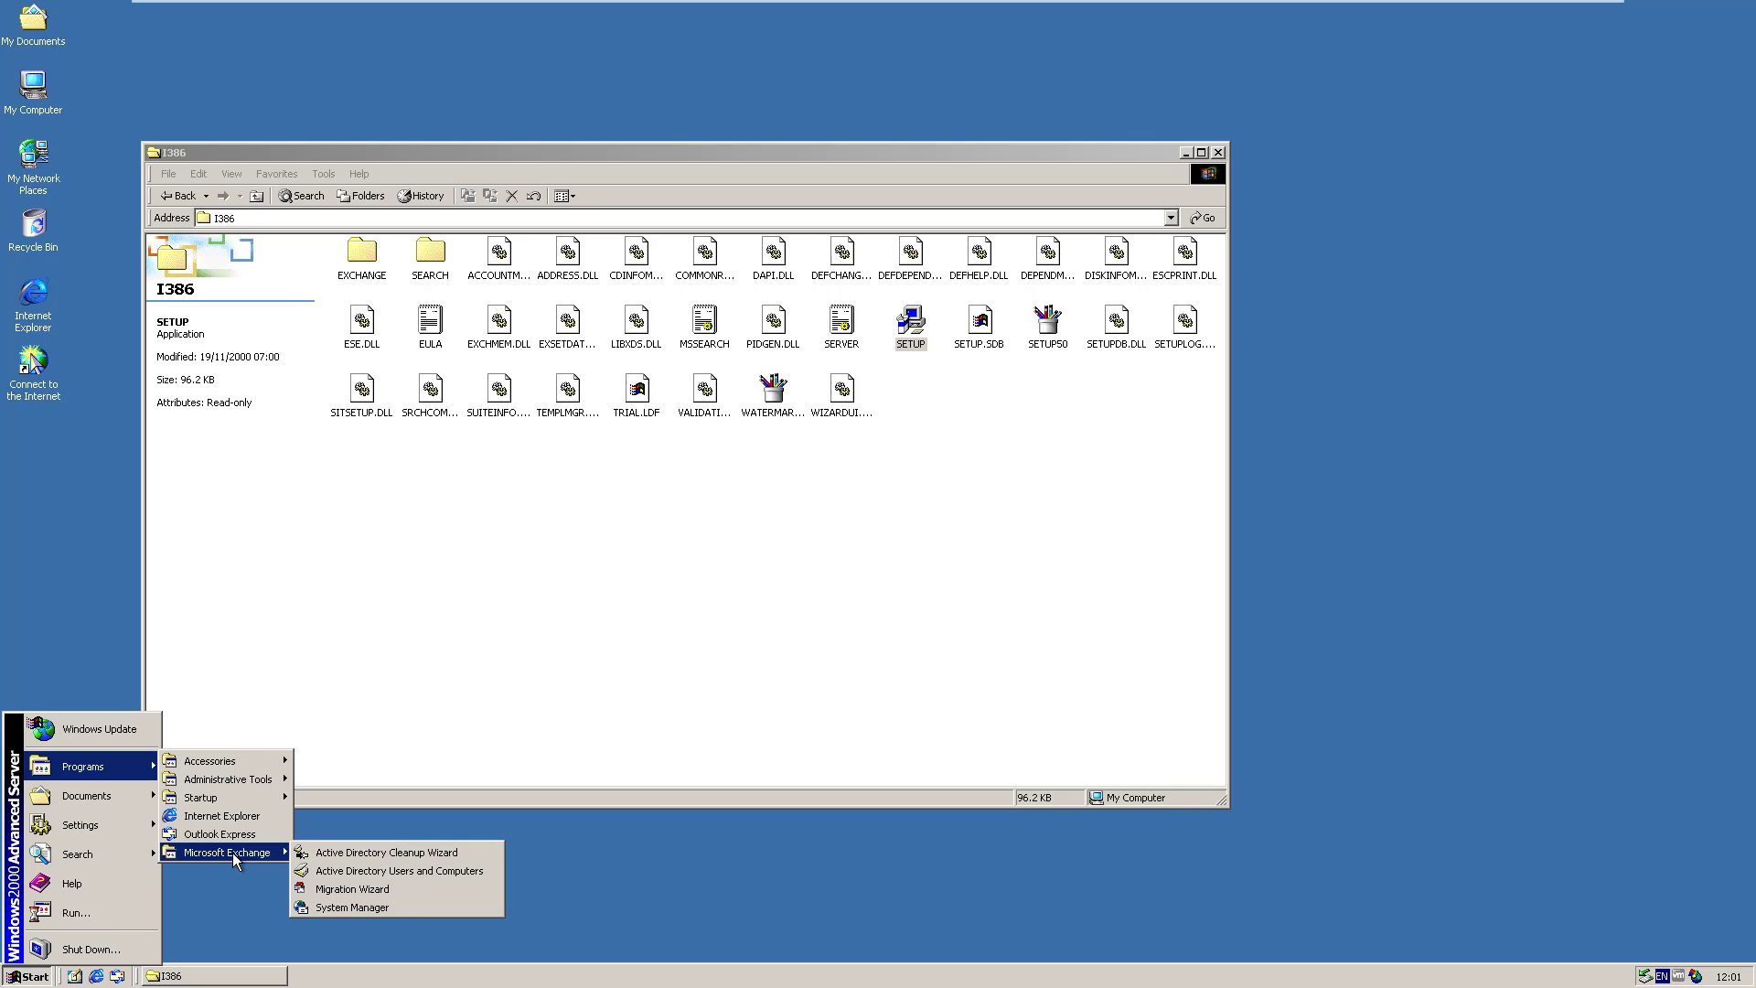
left_click(339, 908)
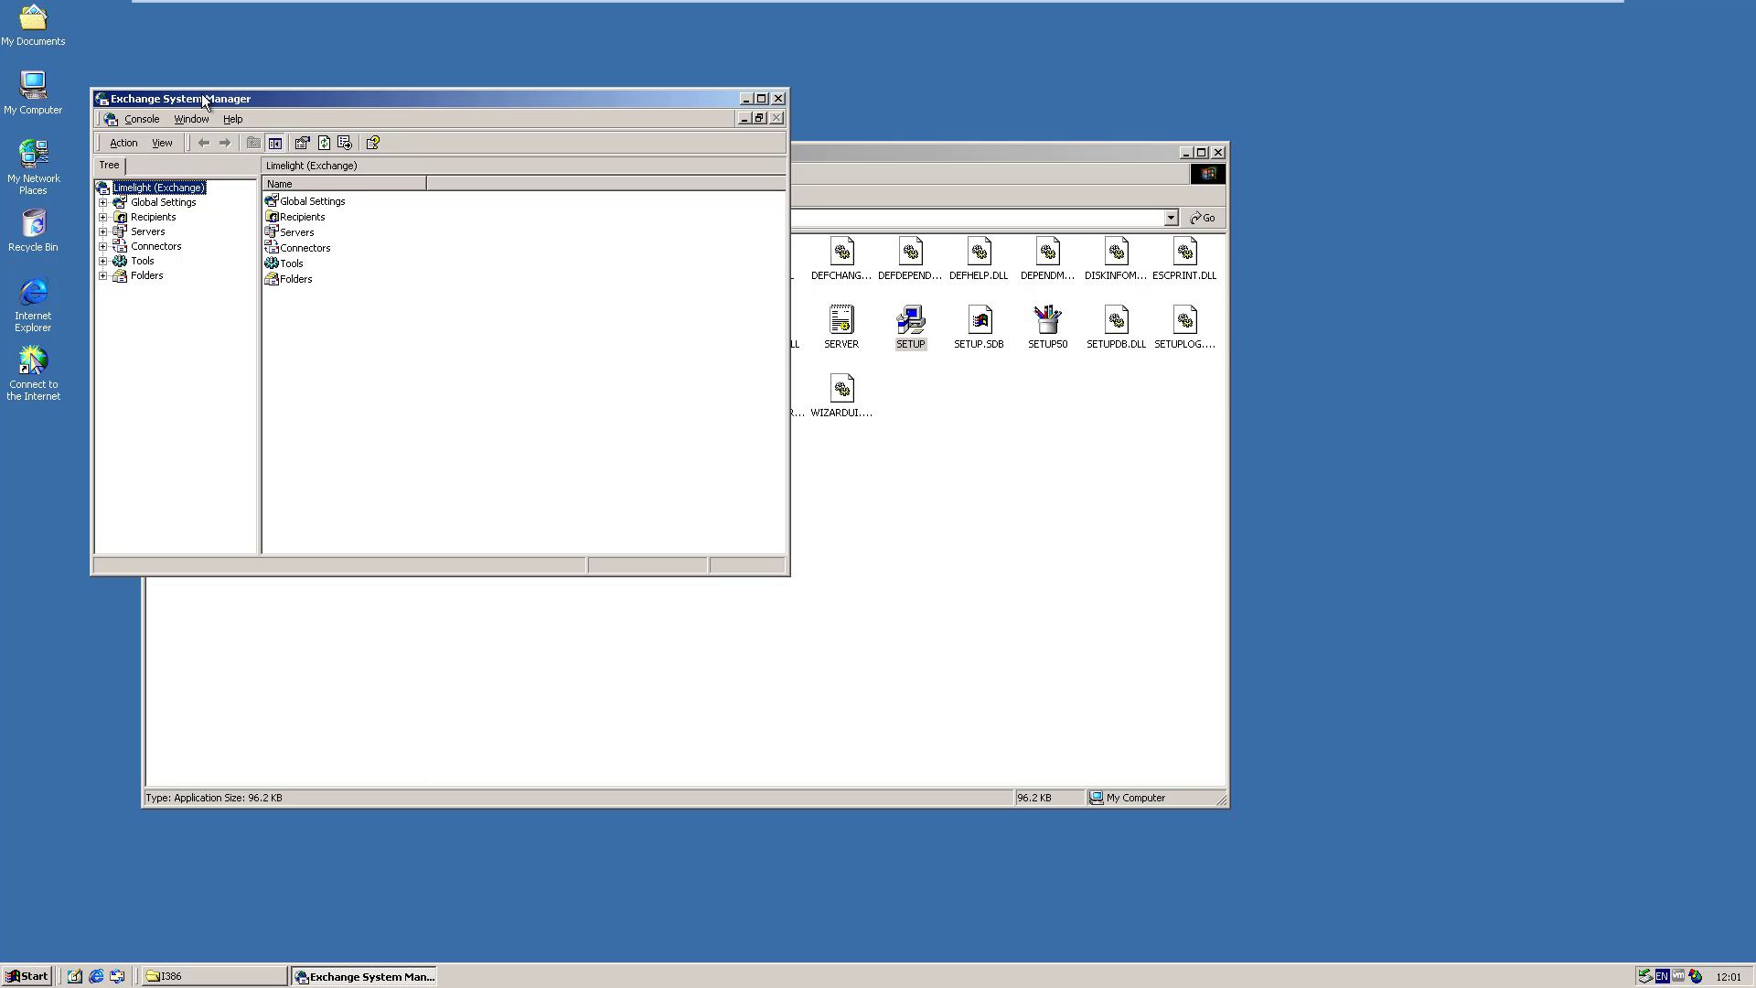
double_click(203, 99)
Examine Internet Message Formats and Message Delivery under Global Settings, and expand the Recipients and Servers nodes.
left_click(10, 111)
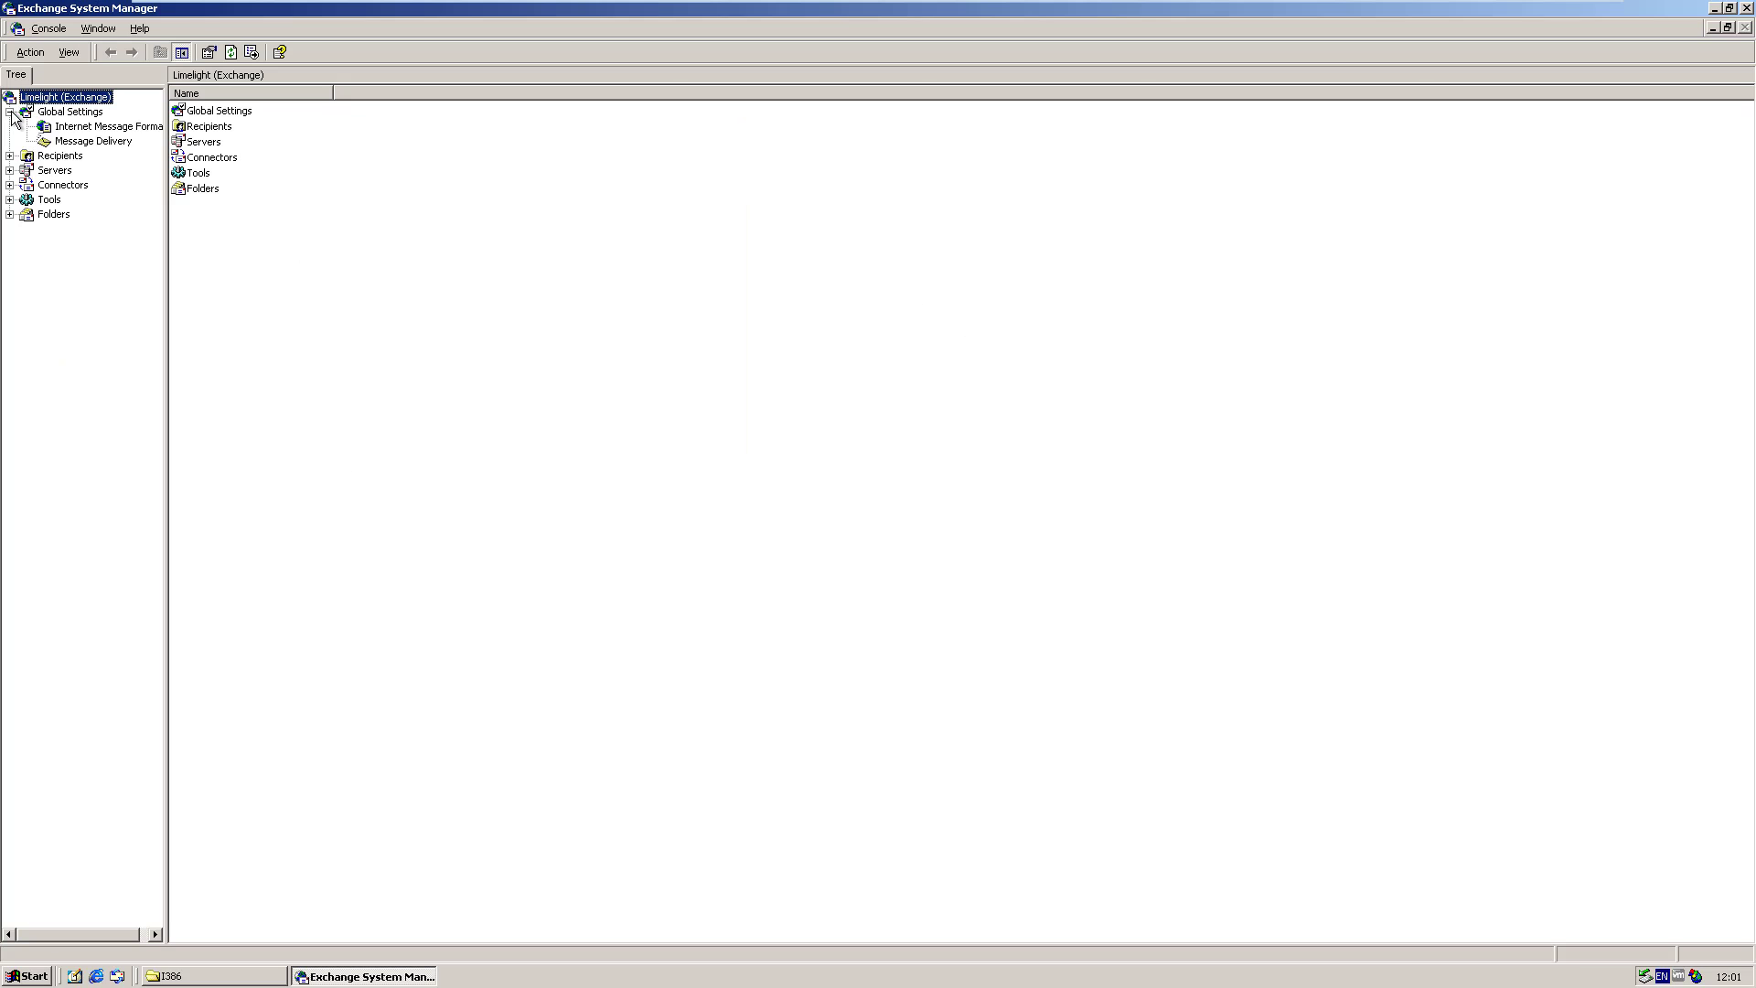
left_click(113, 127)
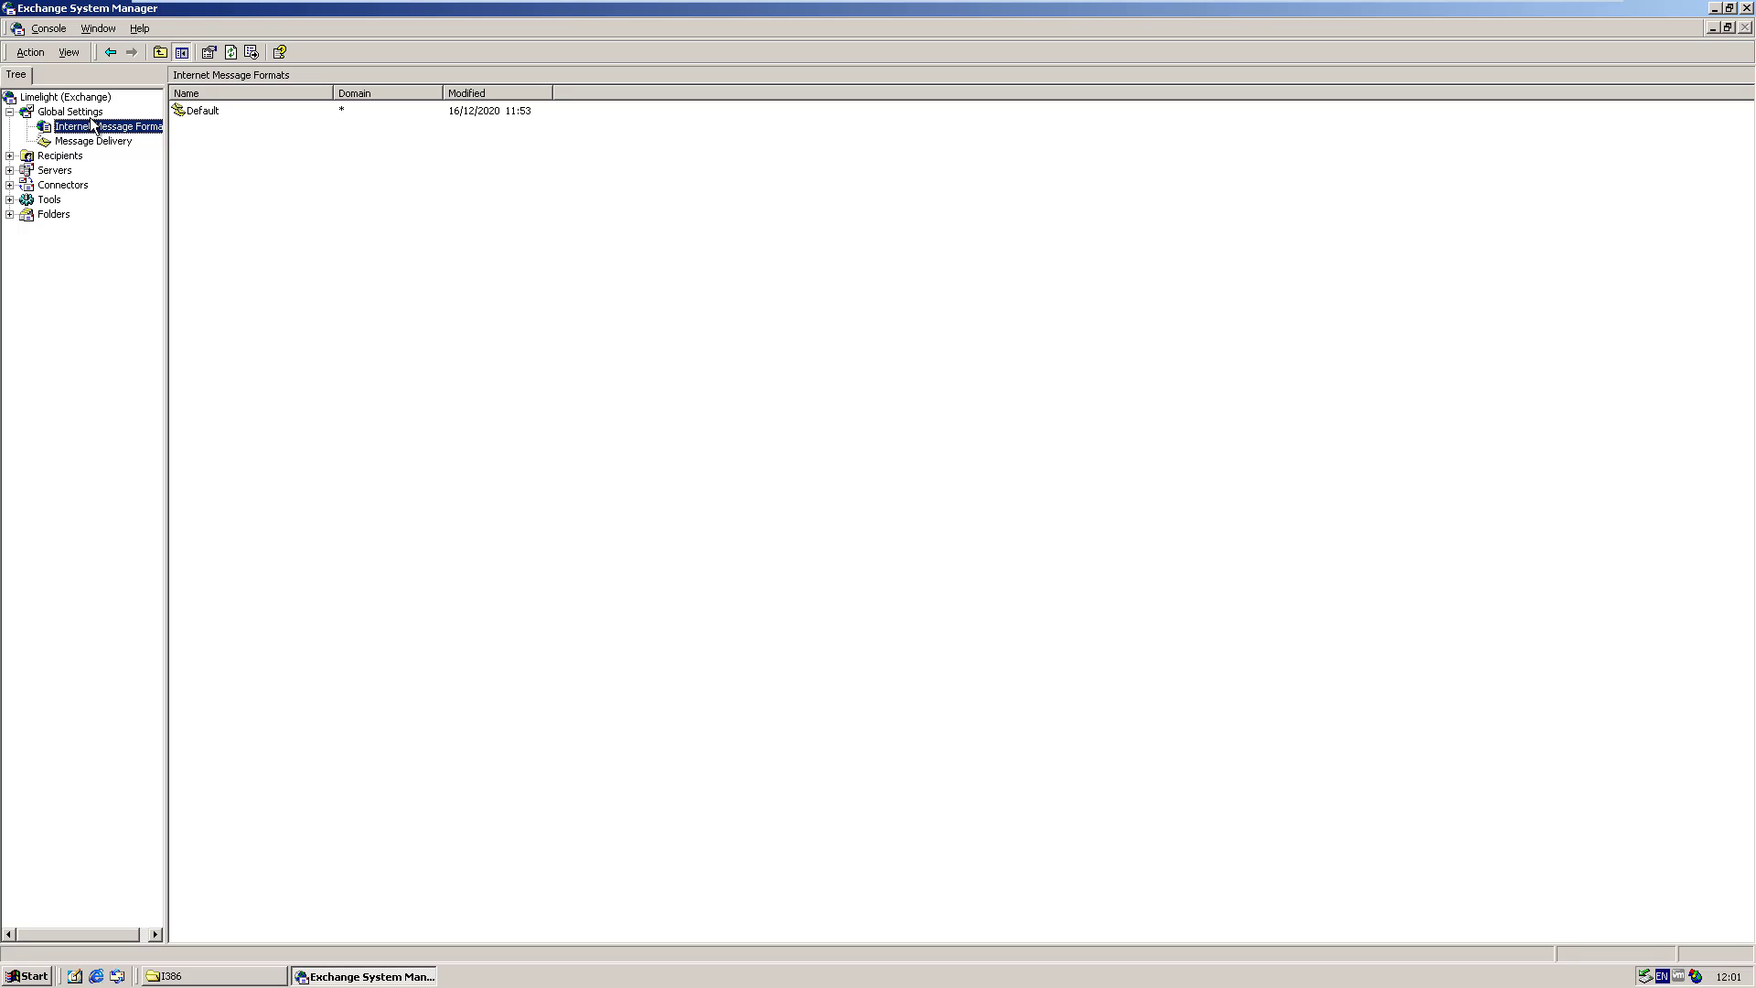
left_click(89, 141)
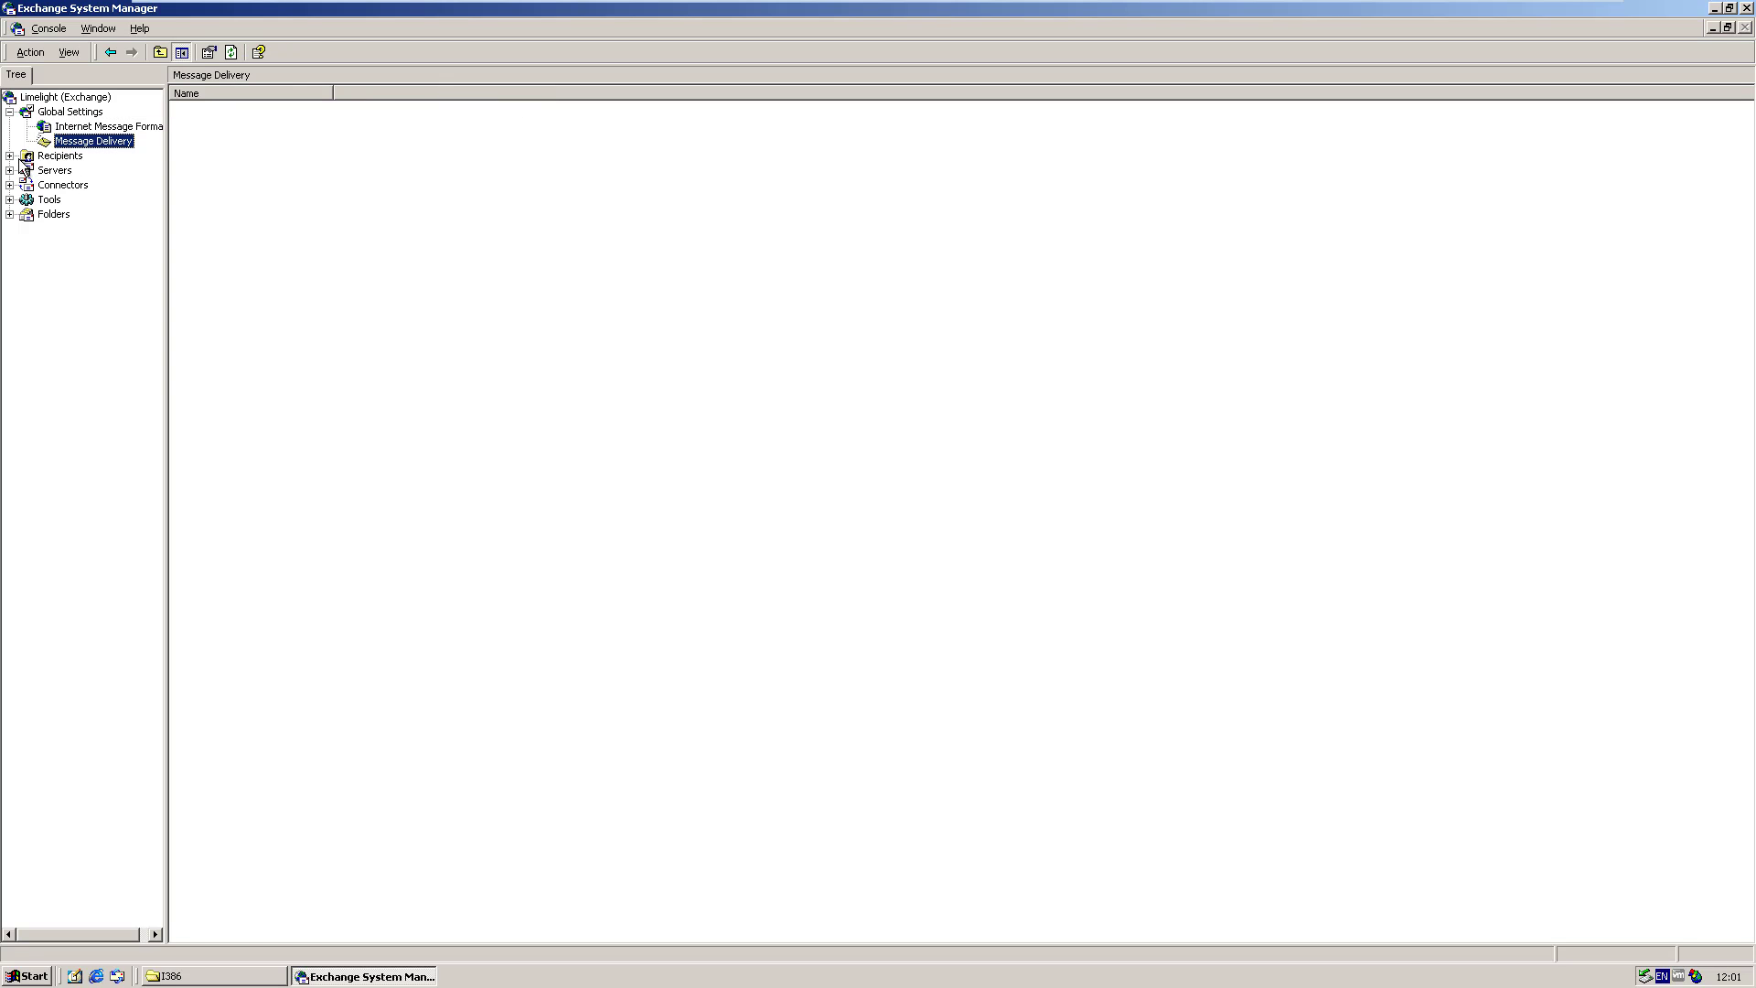
left_click(9, 155)
left_click(53, 272)
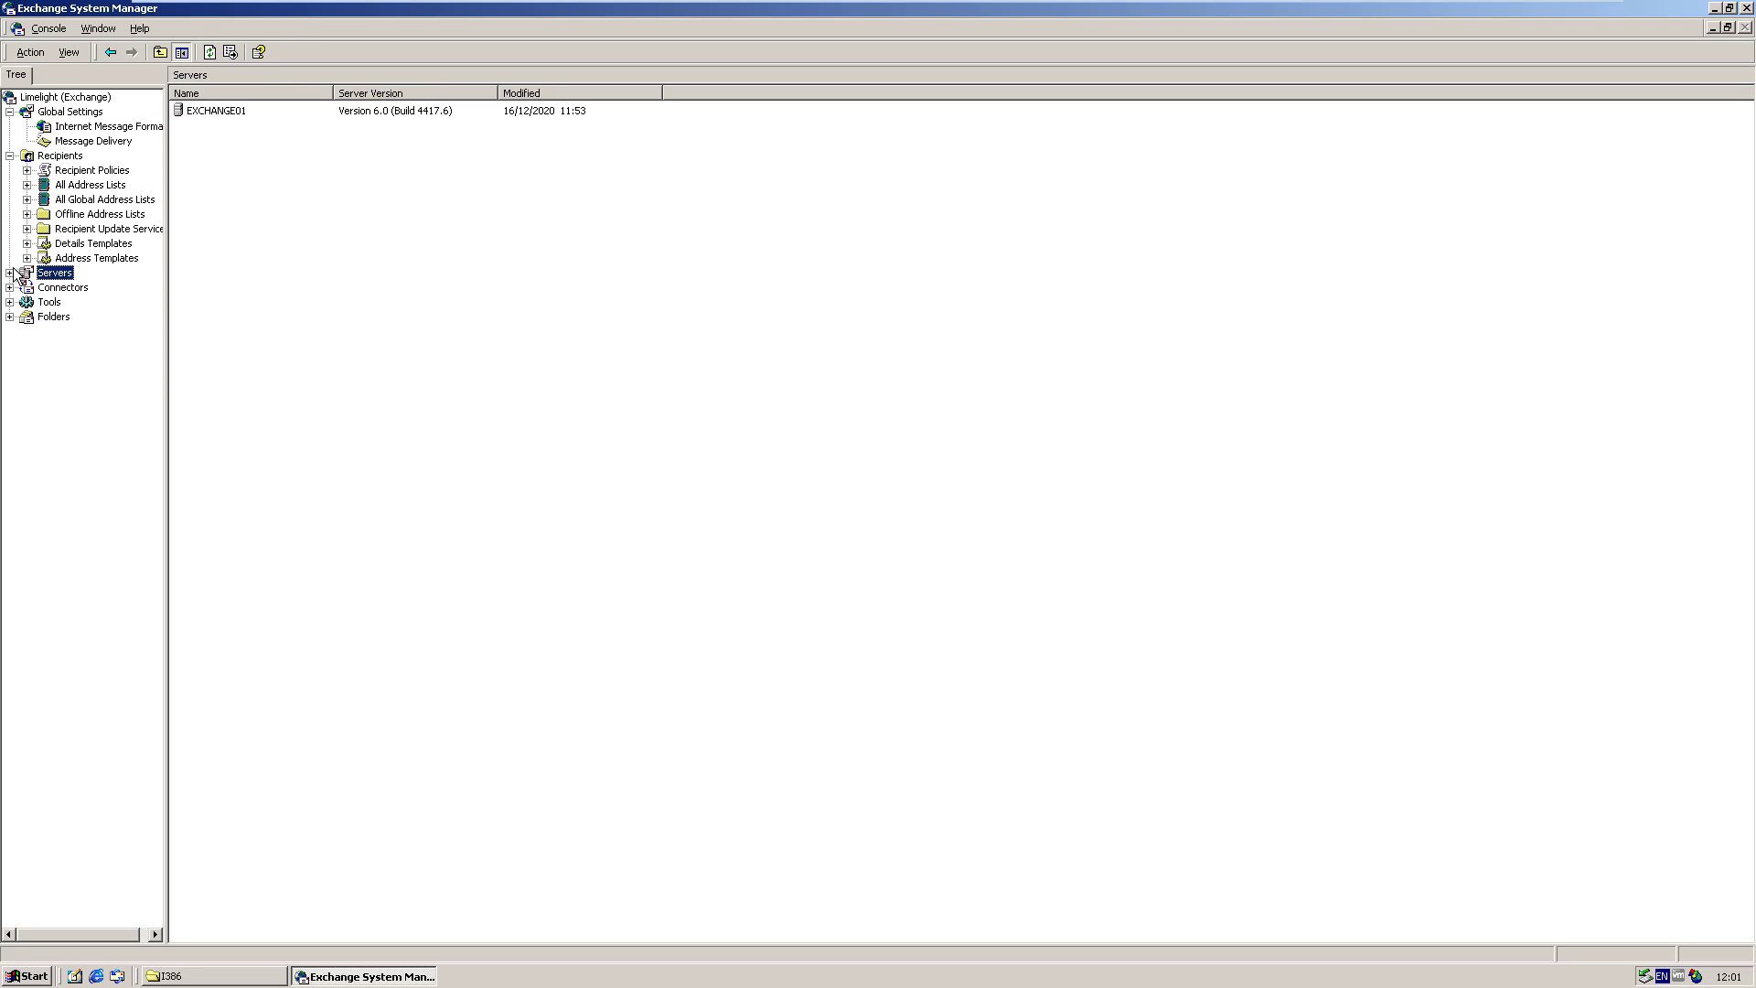
double_click(27, 274)
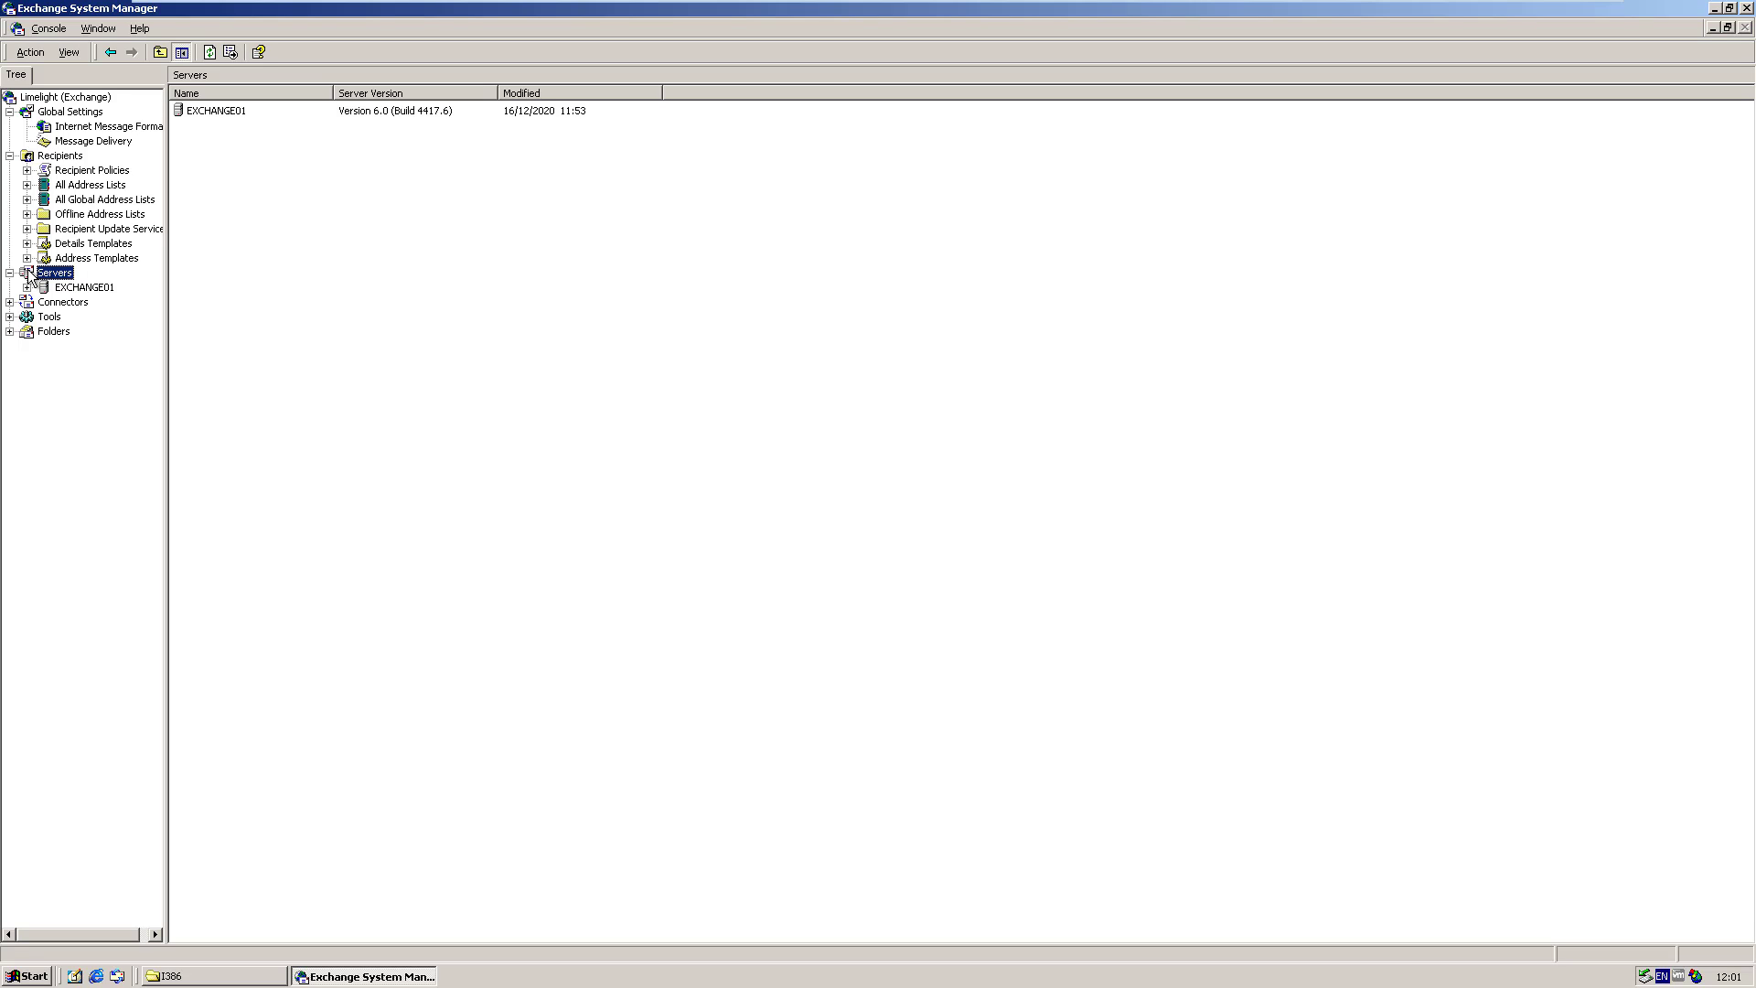